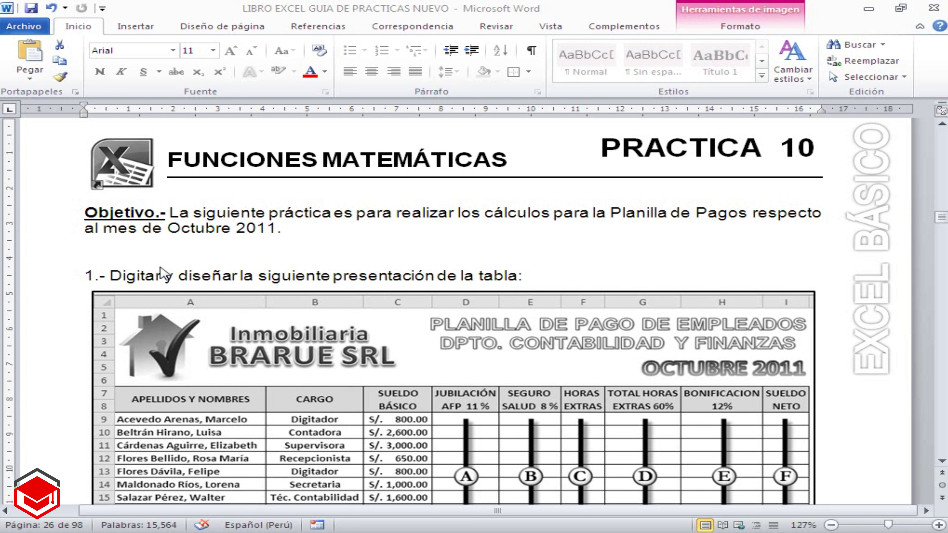
Step: Highlight the payroll-calculation objective and the month Octubre 2011 in the Word exercise
{"action": "mouse_move", "coordinate": [485, 213]}
{"action": "left_mouse_down"}
{"action": "mouse_move", "coordinate": [823, 213]}
{"action": "mouse_move", "coordinate": [796, 215]}
{"action": "mouse_move", "coordinate": [789, 239]}
{"action": "left_mouse_up"}
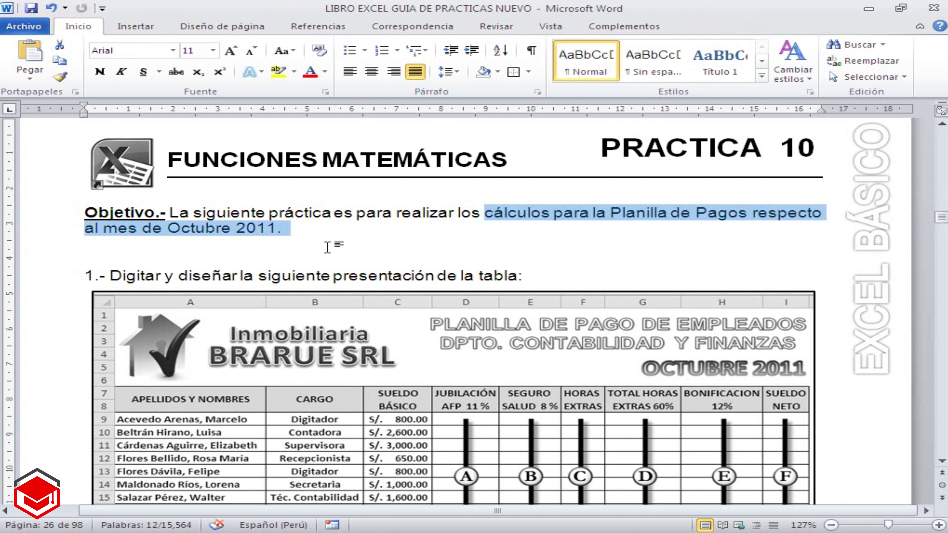
{"action": "left_click", "coordinate": [732, 248]}
{"action": "left_click_drag", "start_coordinate": [284, 229], "coordinate": [193, 229]}
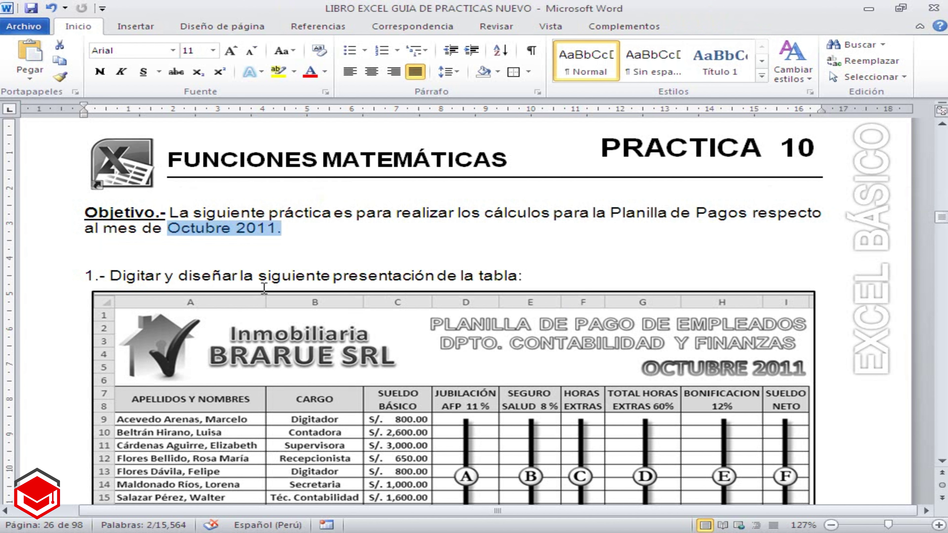
{"action": "left_click", "coordinate": [228, 260]}
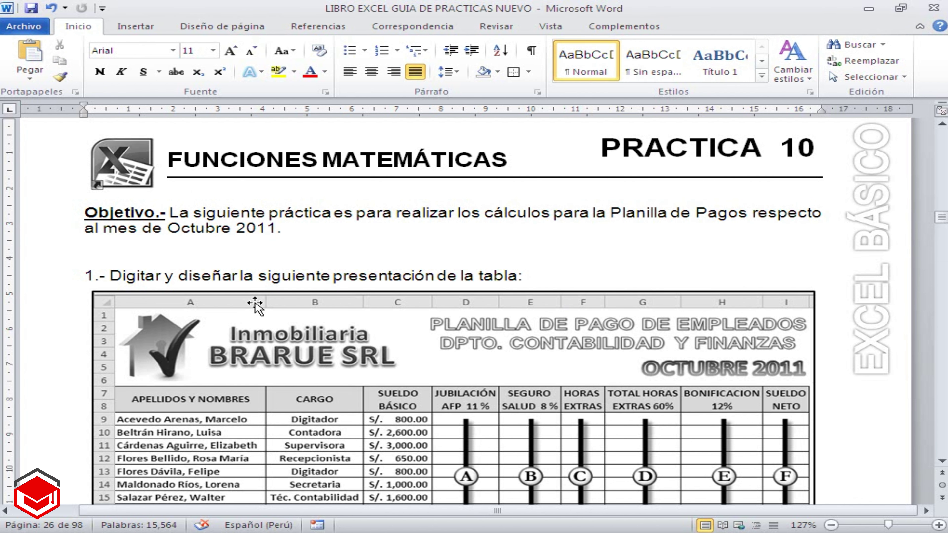
Step: Look over the payroll table picture in the guide, then bring up the Excel workbook
{"action": "scroll", "coordinate": [252, 301], "scroll_direction": "down", "scroll_amount": 4}
{"action": "left_click", "coordinate": [284, 274]}
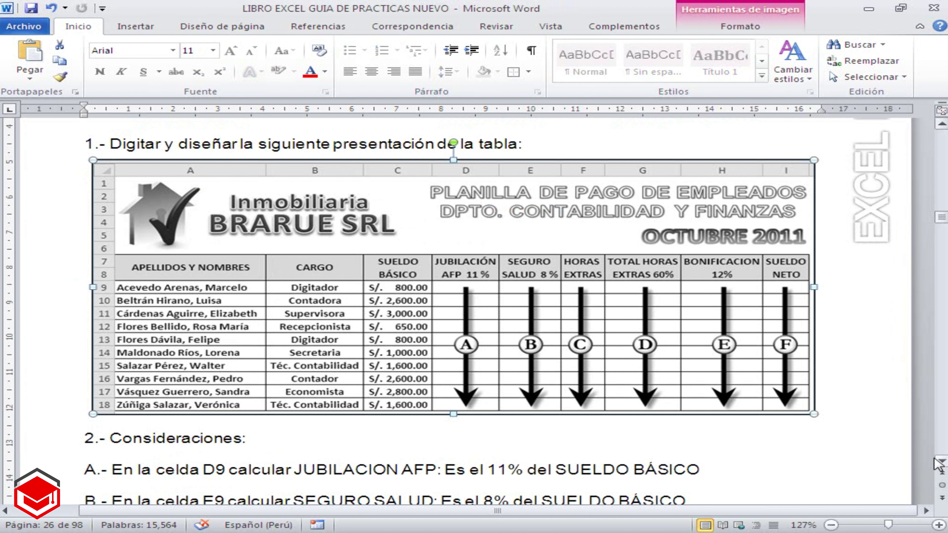
{"action": "left_click", "coordinate": [513, 442]}
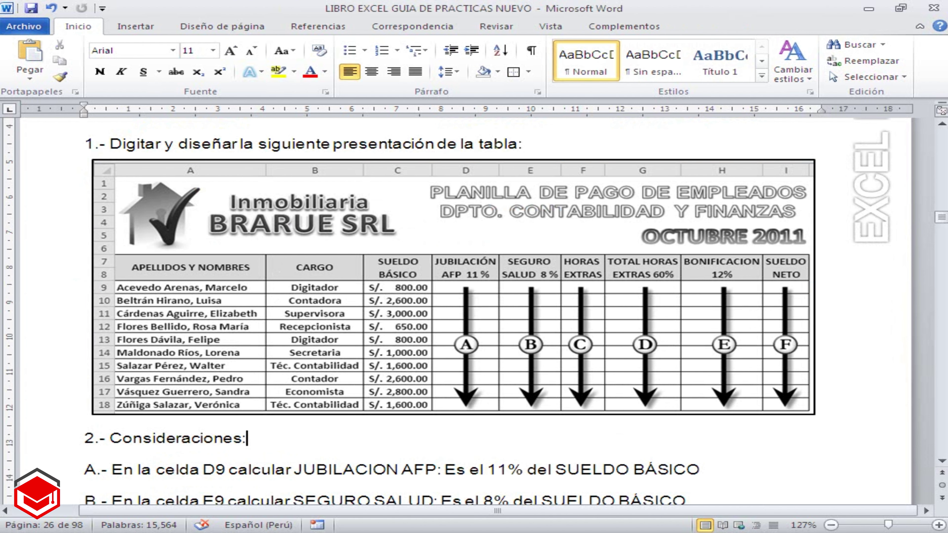
{"action": "key", "text": "alt+Tab"}
{"action": "left_click", "coordinate": [361, 451]}
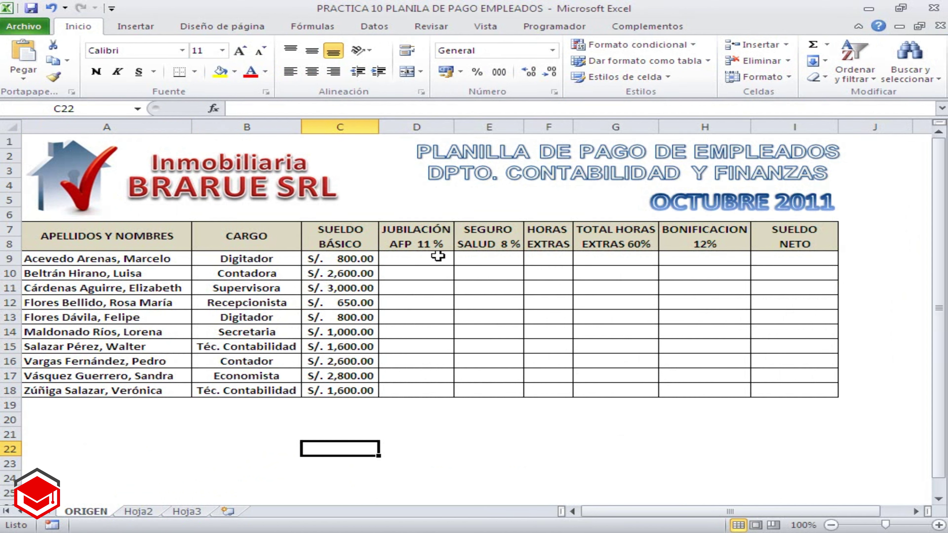
{"action": "left_click", "coordinate": [274, 258]}
{"action": "left_click_drag", "start_coordinate": [274, 258], "coordinate": [275, 388]}
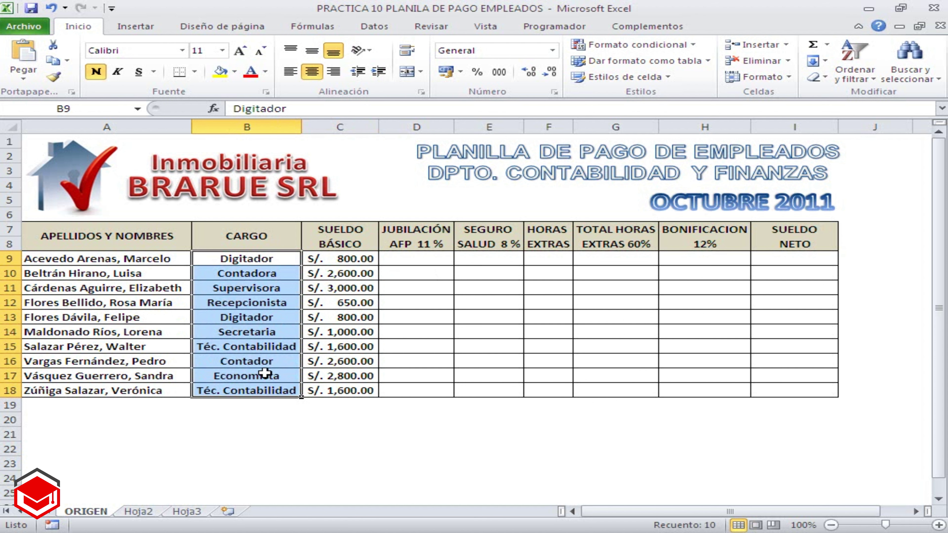
{"action": "left_click", "coordinate": [219, 257]}
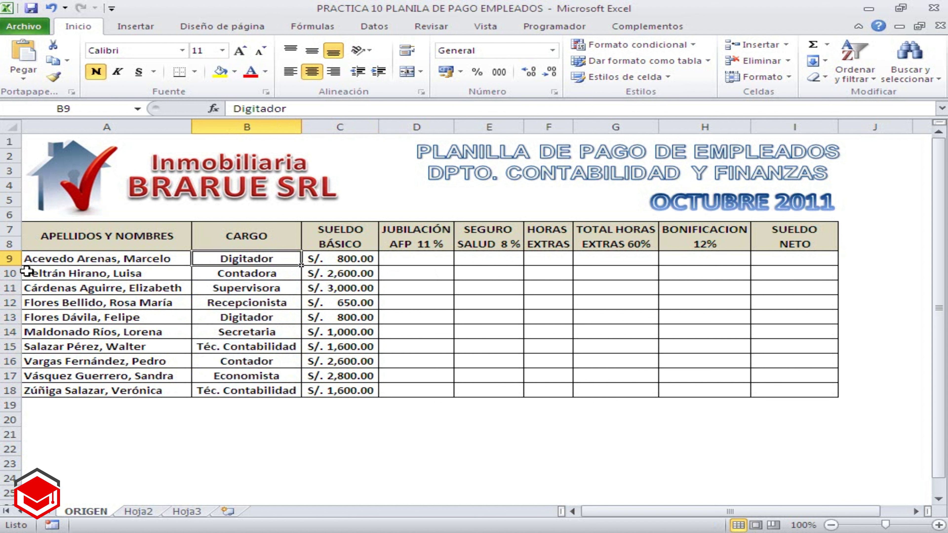
{"action": "left_click", "coordinate": [28, 271]}
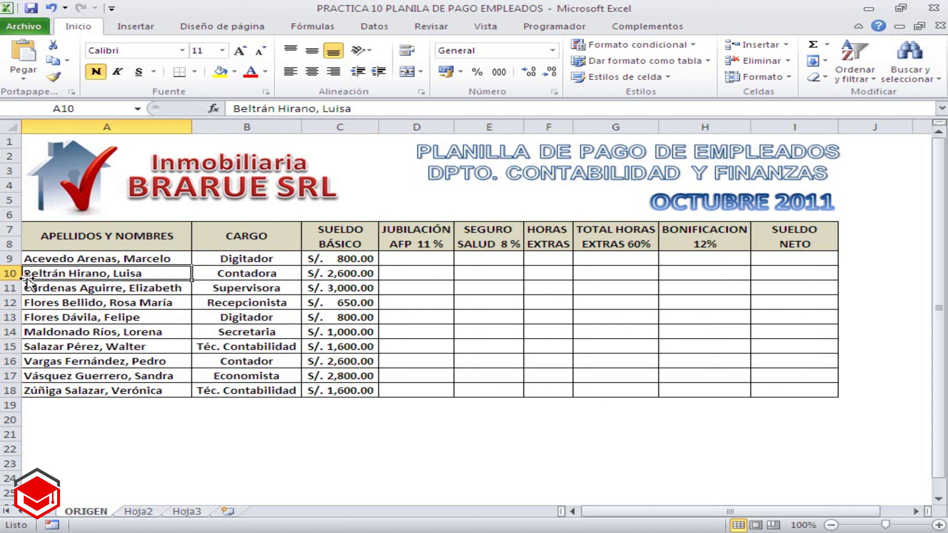
{"action": "left_click", "coordinate": [240, 276]}
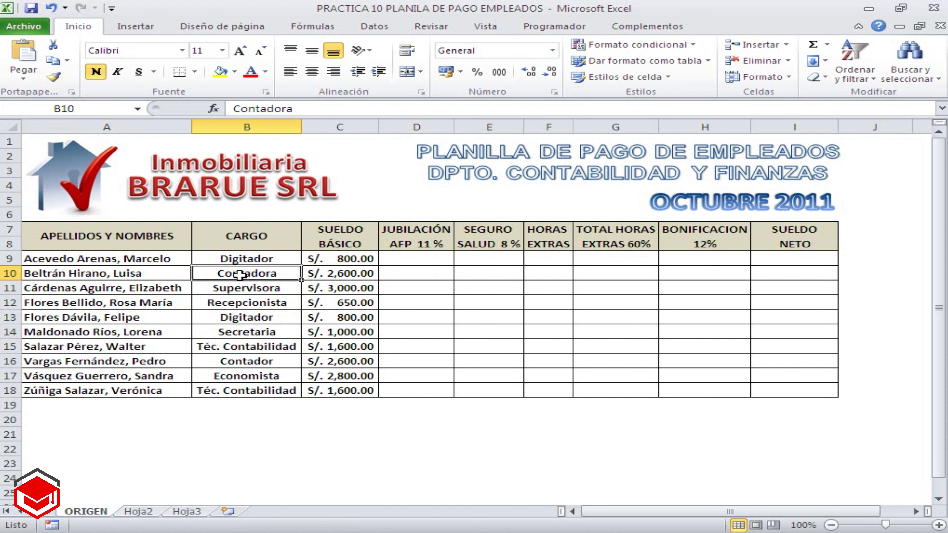
{"action": "left_click", "coordinate": [218, 393]}
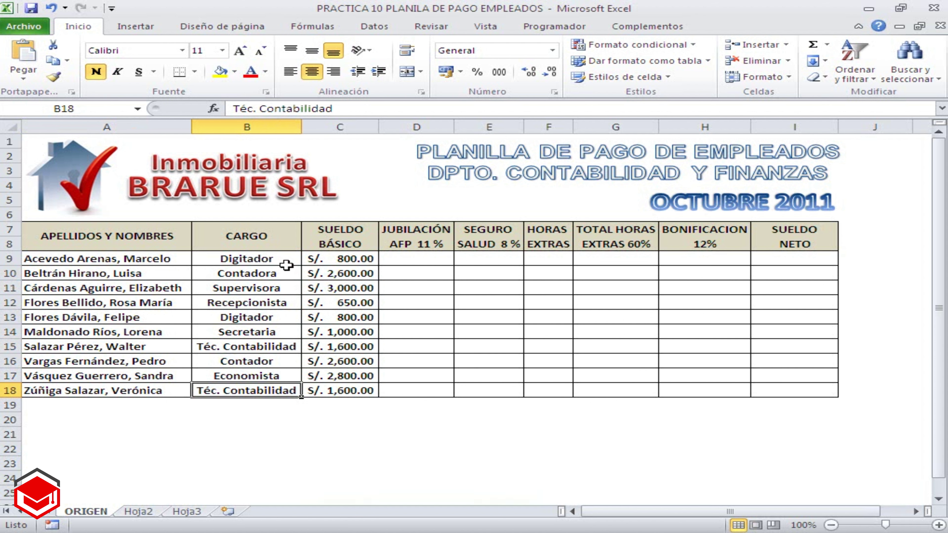
{"action": "left_click_drag", "start_coordinate": [339, 259], "coordinate": [337, 391]}
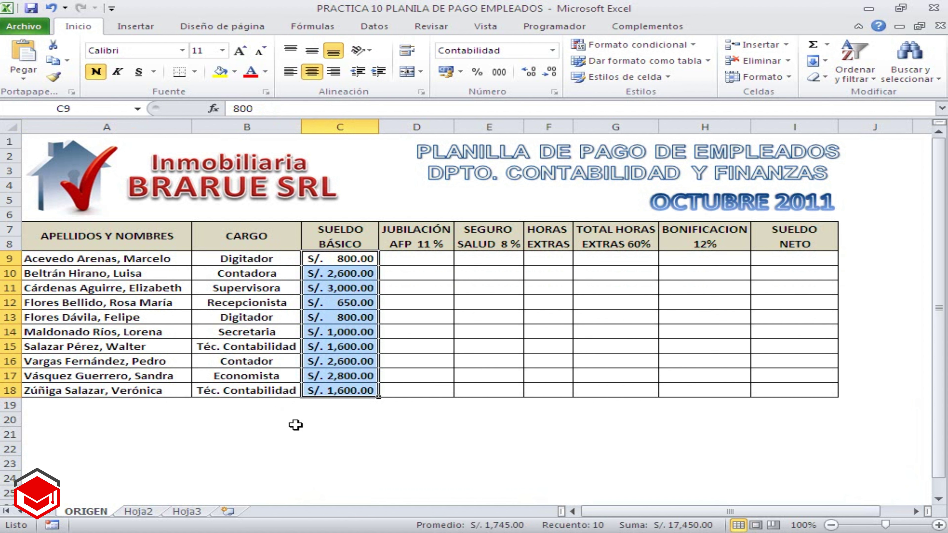
{"action": "left_click", "coordinate": [294, 433]}
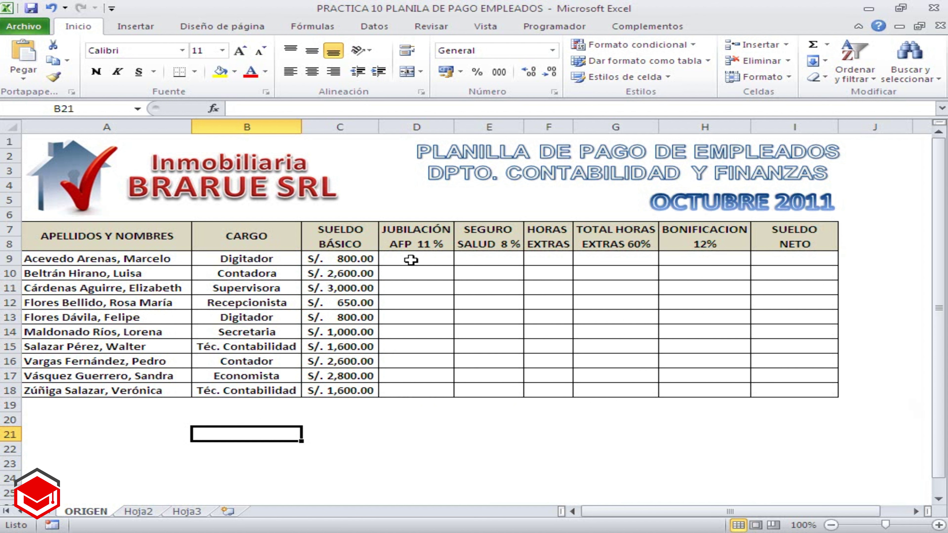
{"action": "left_click_drag", "start_coordinate": [410, 260], "coordinate": [420, 388]}
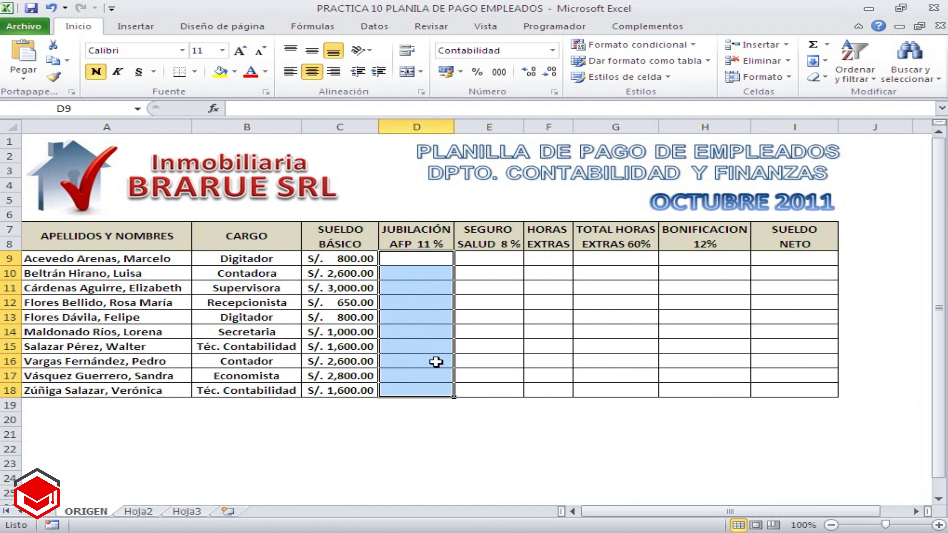
{"action": "left_click_drag", "start_coordinate": [485, 260], "coordinate": [494, 395]}
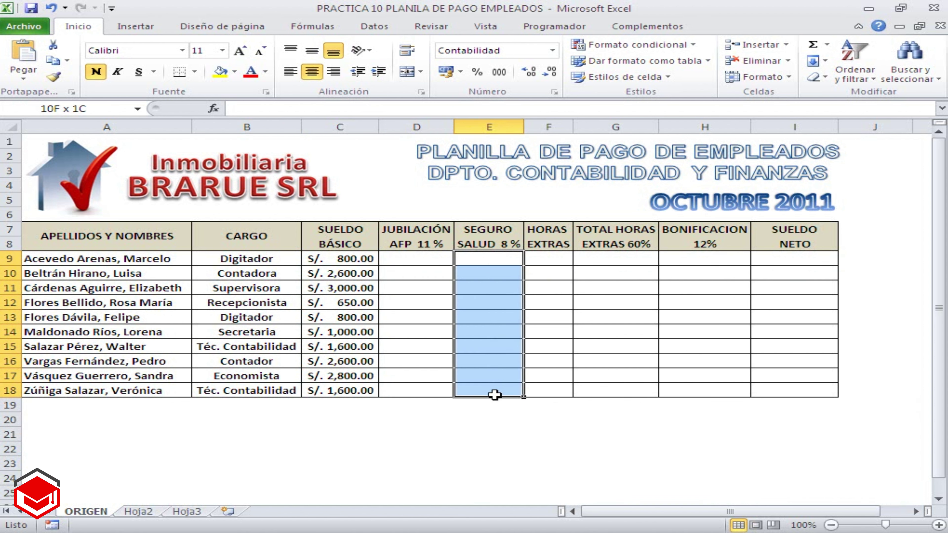
{"action": "left_click_drag", "start_coordinate": [709, 261], "coordinate": [713, 389]}
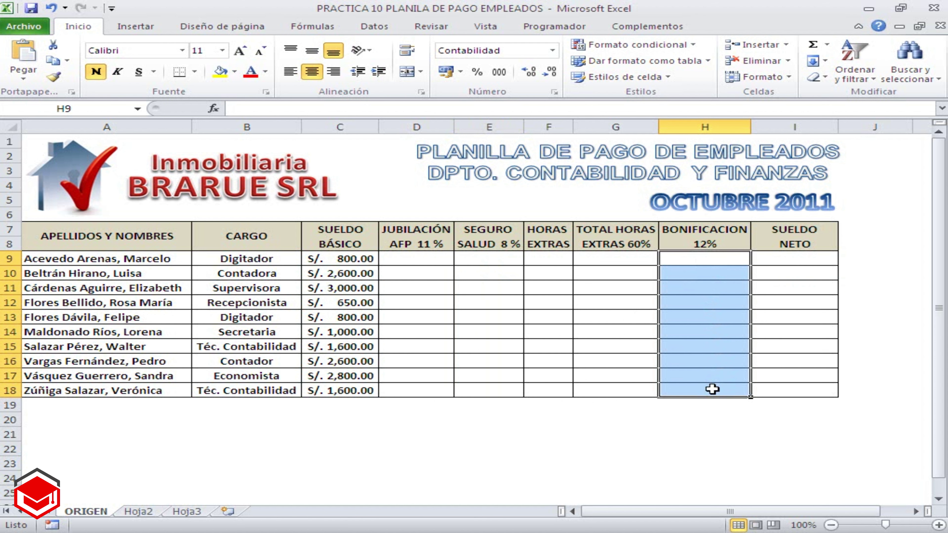
{"action": "left_click", "coordinate": [482, 429]}
{"action": "left_click", "coordinate": [343, 431]}
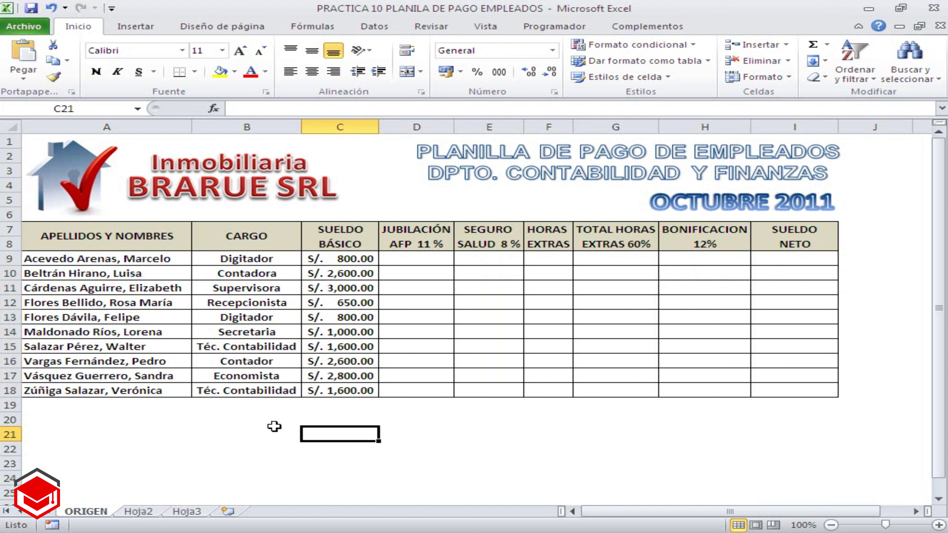
{"action": "left_click", "coordinate": [224, 422]}
{"action": "left_click", "coordinate": [119, 422]}
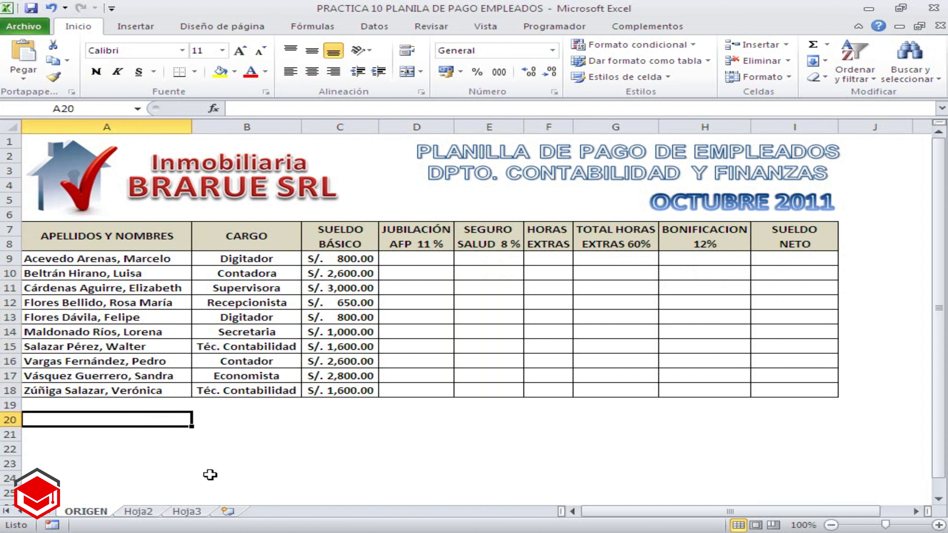
Step: In Word's section 2 Consideraciones, highlight rule A (AFP at 11% of basic salary), then return to Excel
{"action": "key", "text": "alt+Tab"}
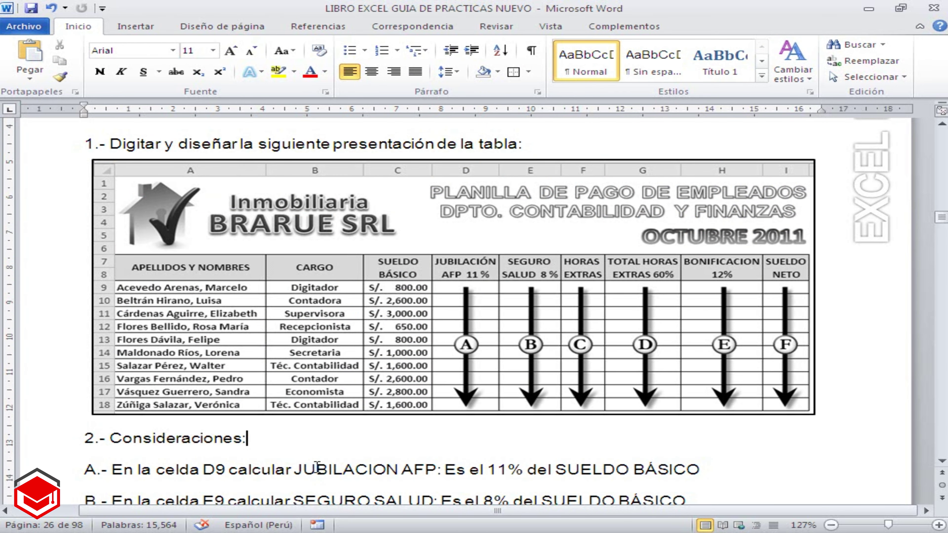
{"action": "scroll", "coordinate": [298, 445], "scroll_direction": "down", "scroll_amount": 3}
{"action": "scroll", "coordinate": [298, 445], "scroll_direction": "down", "scroll_amount": 2}
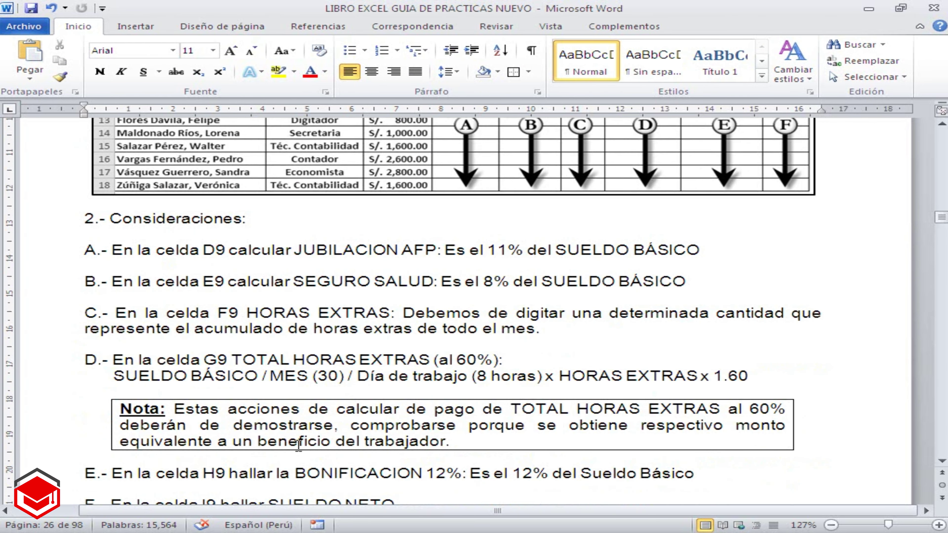
{"action": "scroll", "coordinate": [299, 445], "scroll_direction": "down", "scroll_amount": 1}
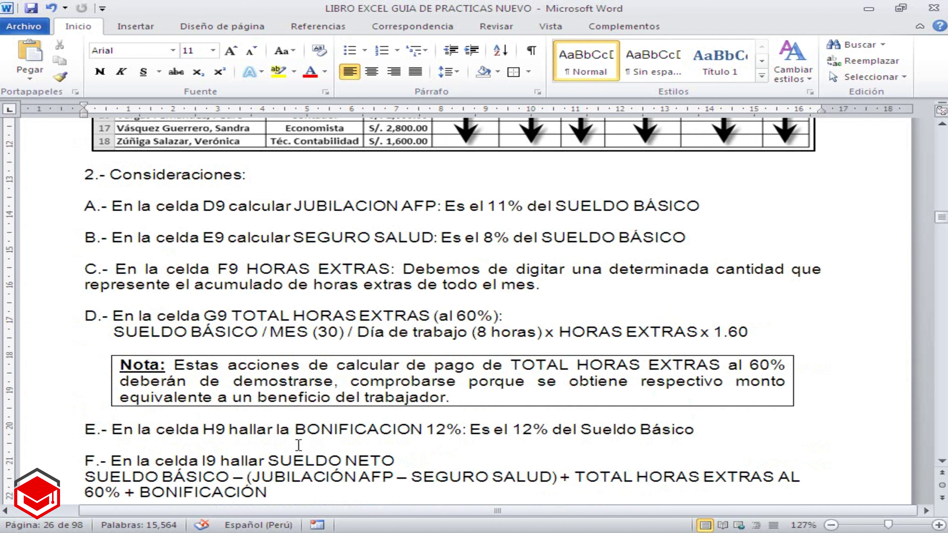
{"action": "scroll", "coordinate": [298, 445], "scroll_direction": "down", "scroll_amount": 1}
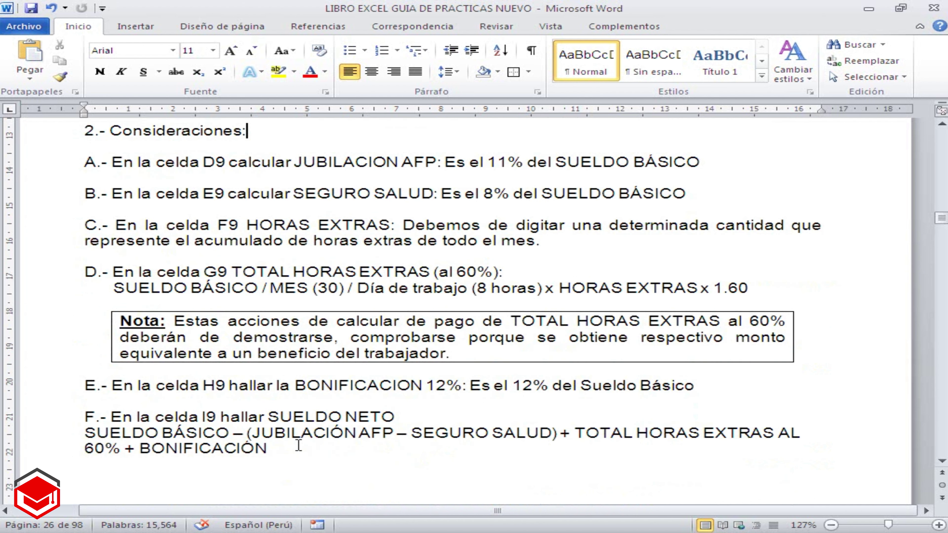
{"action": "left_click", "coordinate": [295, 469]}
{"action": "left_click_drag", "start_coordinate": [112, 161], "coordinate": [685, 163]}
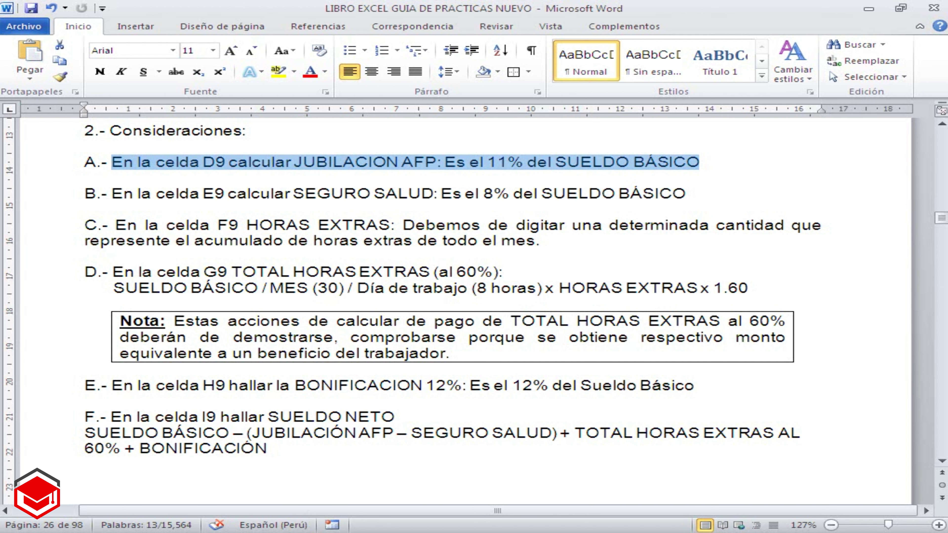
{"action": "left_click", "coordinate": [262, 514]}
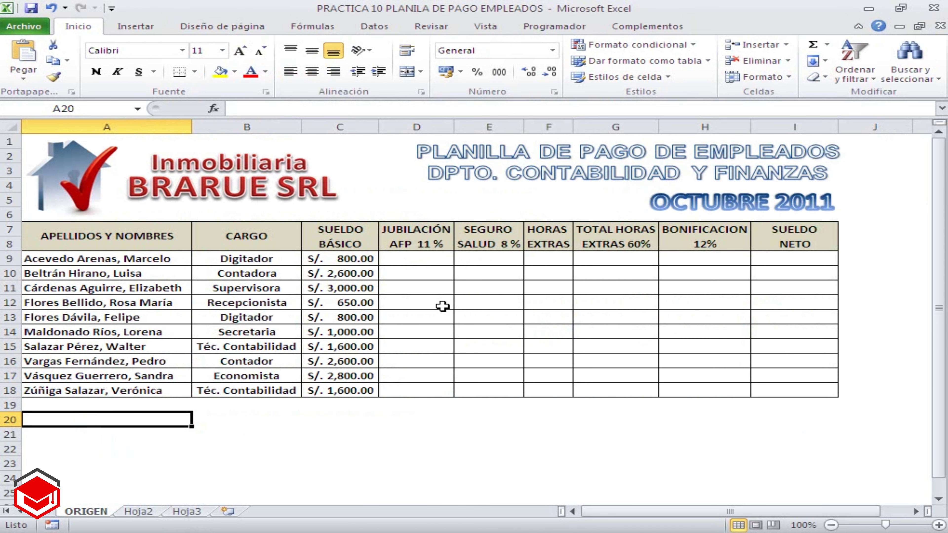
Step: Enter =C9*11% in D9 and fill it down to D18
{"action": "left_click", "coordinate": [415, 259]}
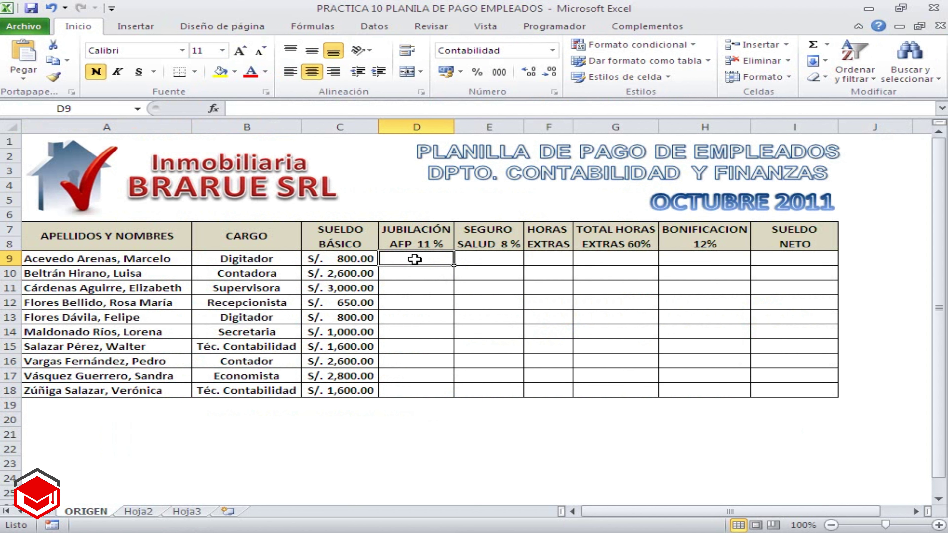
{"action": "type", "text": "="}
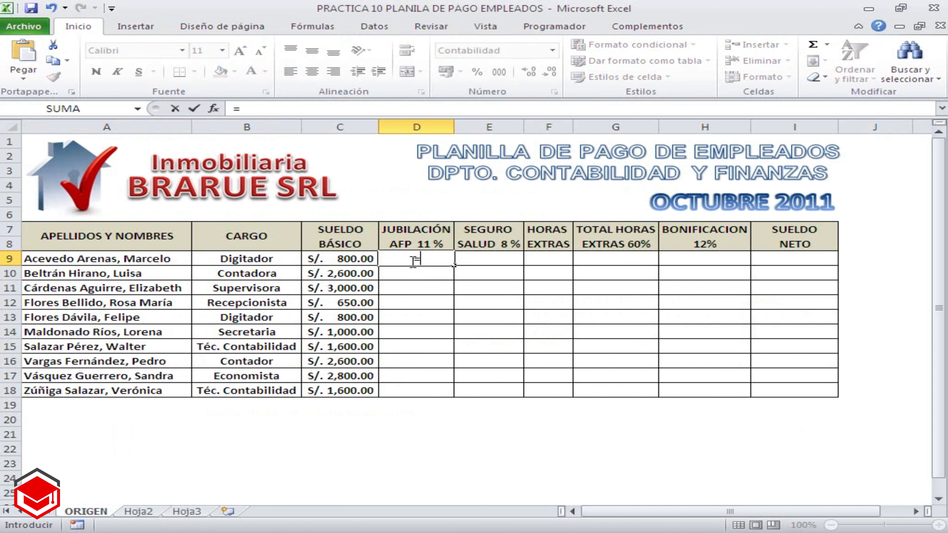
{"action": "left_click", "coordinate": [356, 258]}
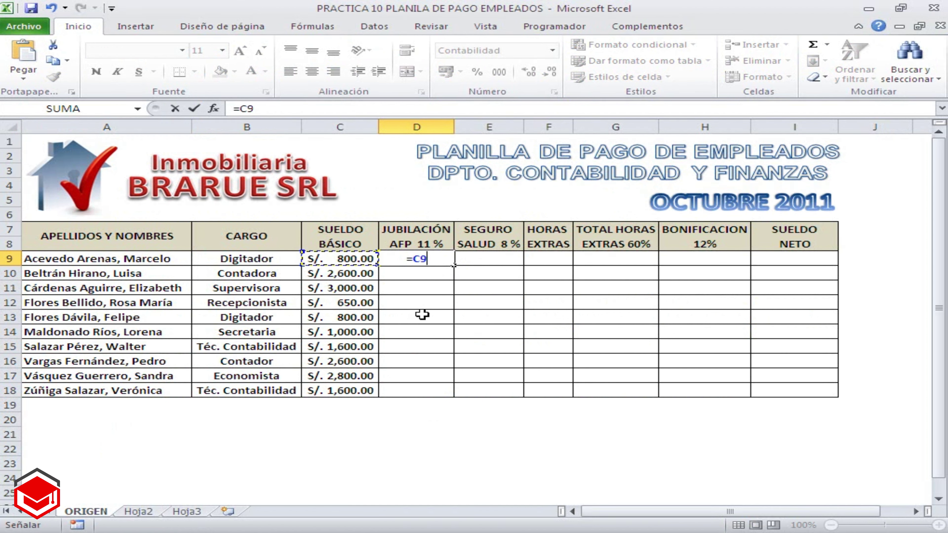
{"action": "type", "text": "*"}
{"action": "type", "text": "11"}
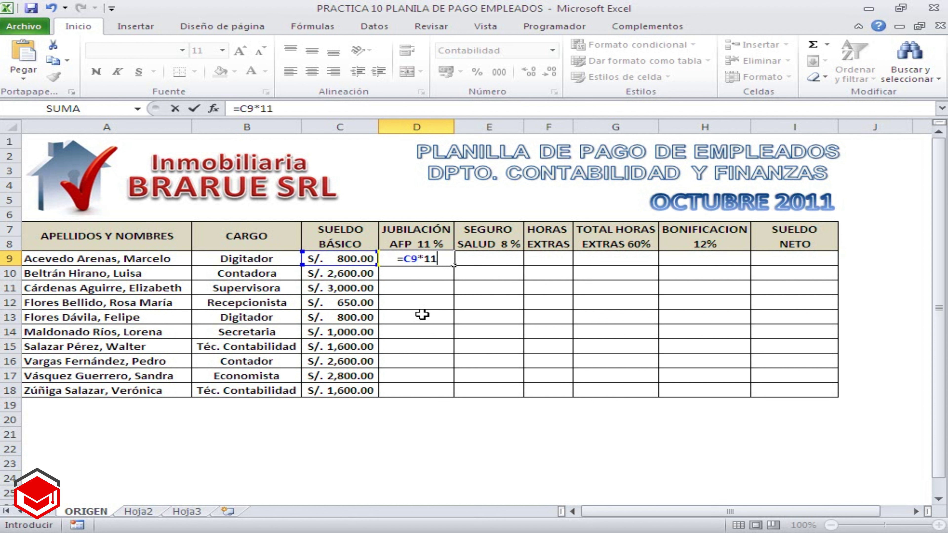
{"action": "type", "text": "%"}
{"action": "key", "text": "Return"}
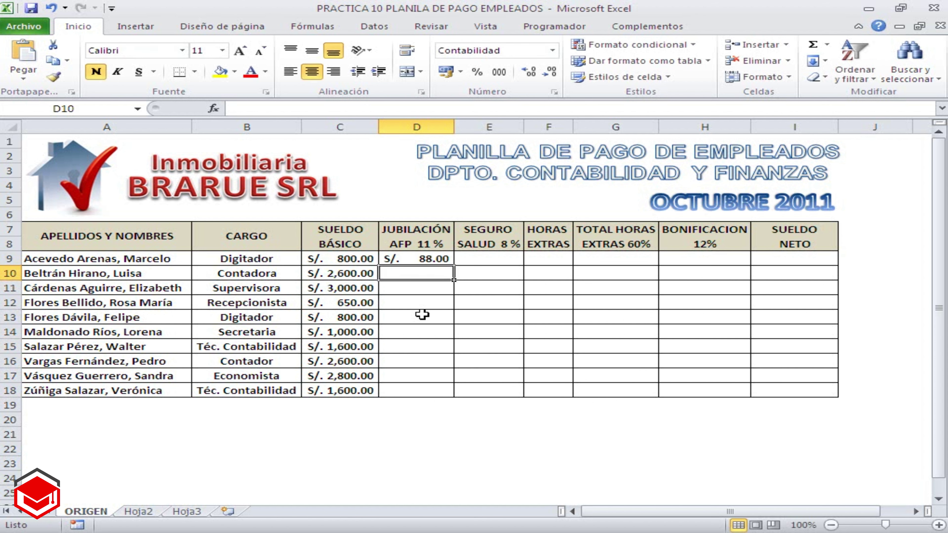
{"action": "left_click", "coordinate": [415, 259]}
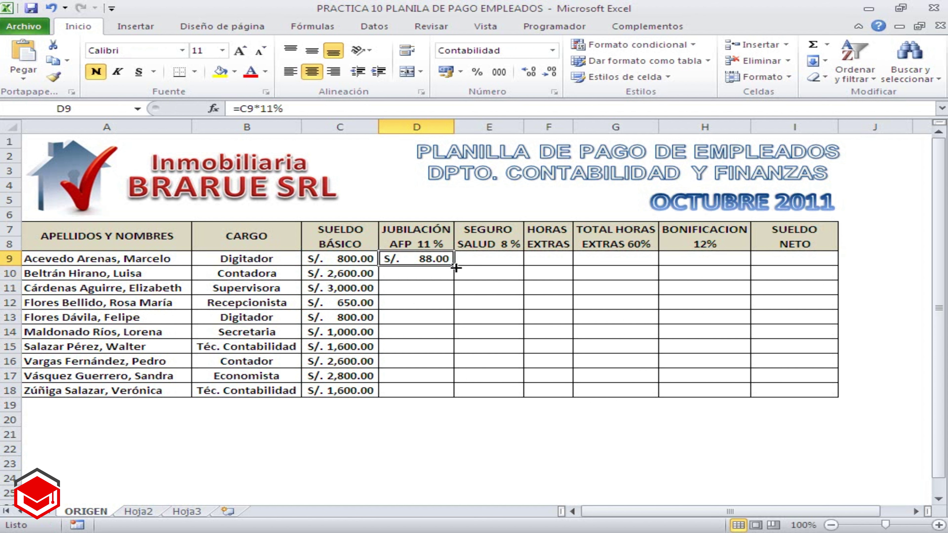
{"action": "left_click_drag", "start_coordinate": [454, 265], "coordinate": [454, 393]}
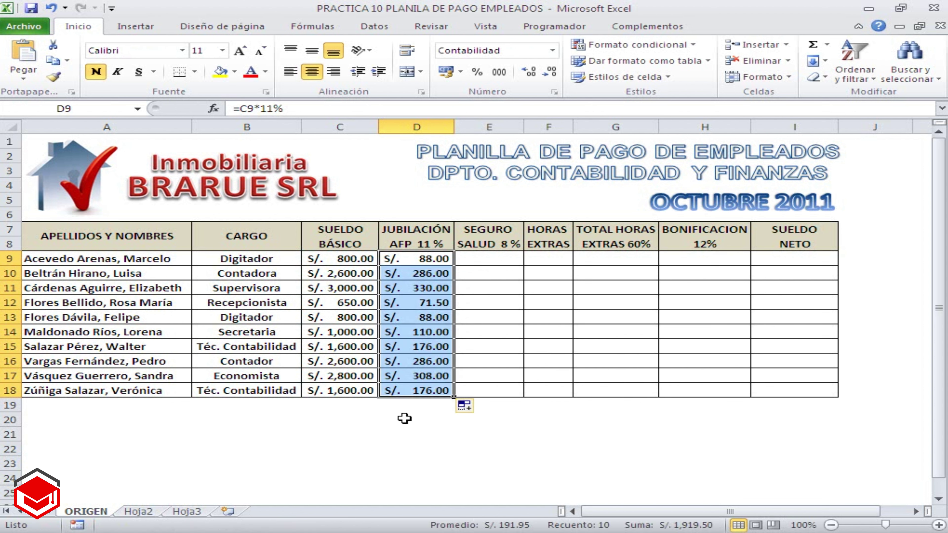
{"action": "left_click", "coordinate": [308, 421]}
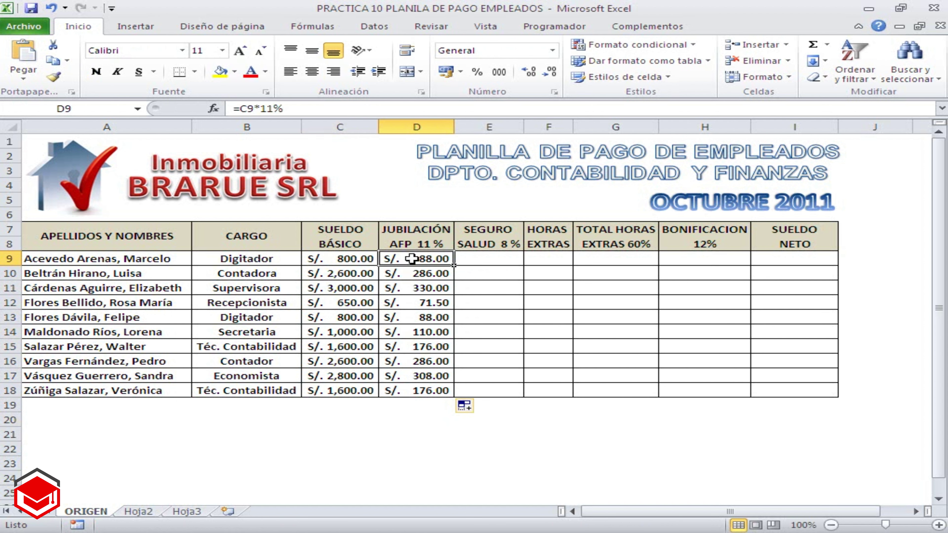
Step: Check the AFP amounts against basic salaries C9 to C16, then select E9 and switch to Word
{"action": "left_click_drag", "start_coordinate": [410, 262], "coordinate": [416, 386]}
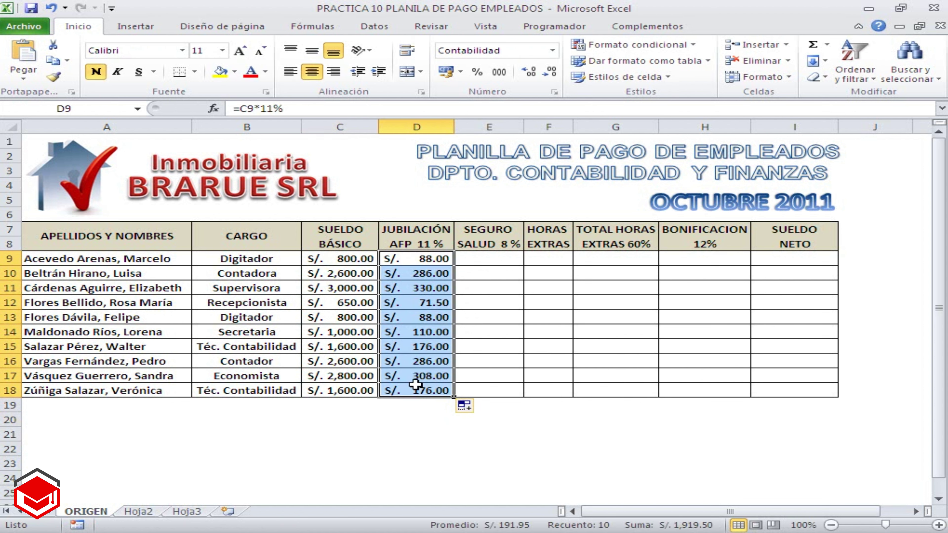
{"action": "left_click", "coordinate": [350, 258]}
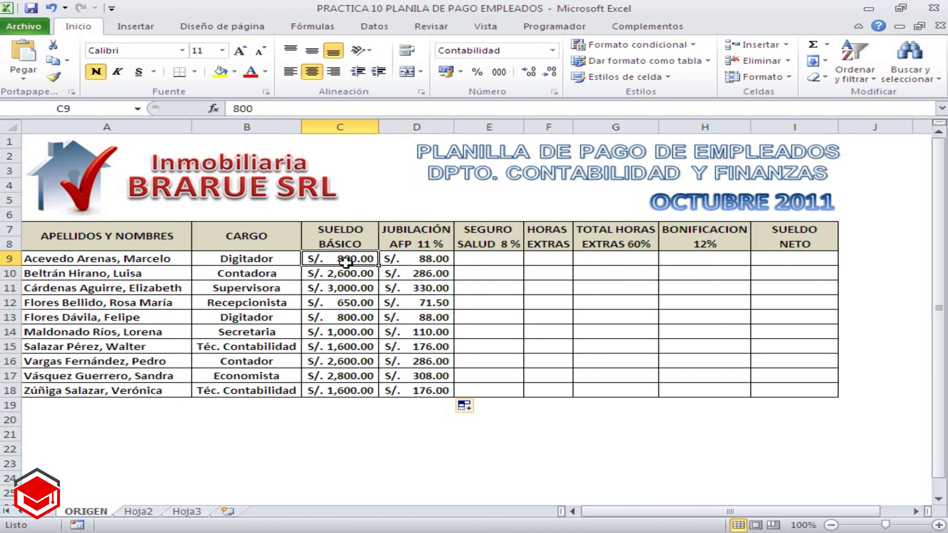
{"action": "left_click", "coordinate": [343, 276]}
{"action": "left_click", "coordinate": [342, 290]}
{"action": "left_click", "coordinate": [344, 303]}
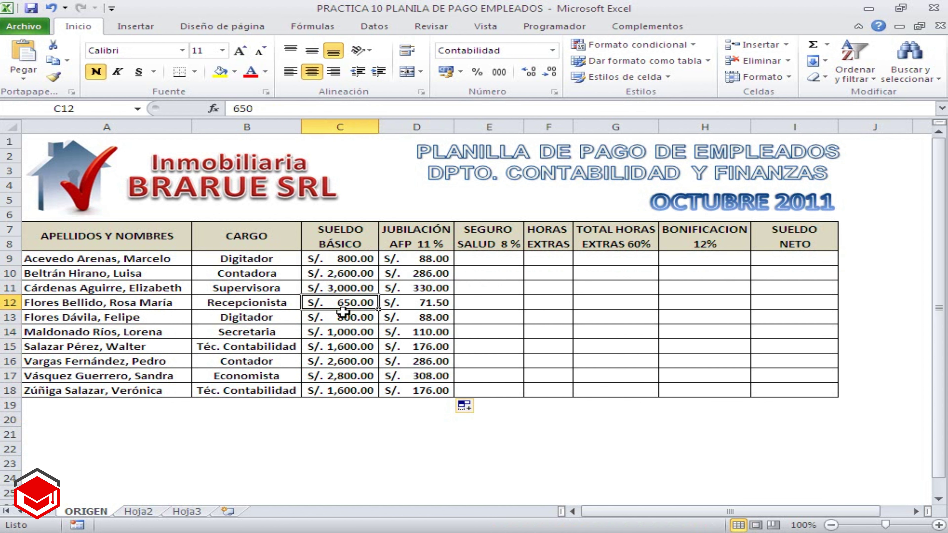
{"action": "left_click", "coordinate": [345, 318]}
{"action": "left_click", "coordinate": [344, 332]}
{"action": "left_click", "coordinate": [344, 347]}
{"action": "left_click", "coordinate": [345, 362]}
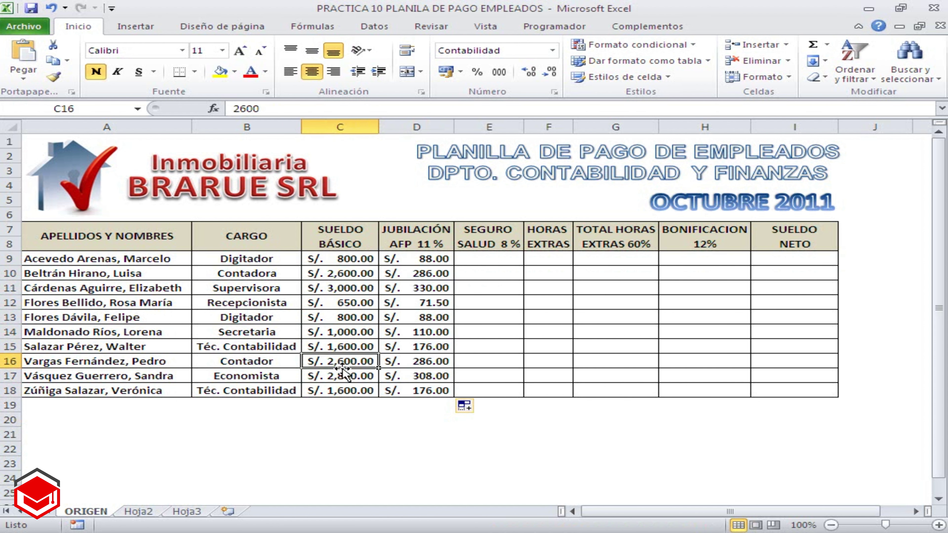
{"action": "left_click", "coordinate": [488, 261]}
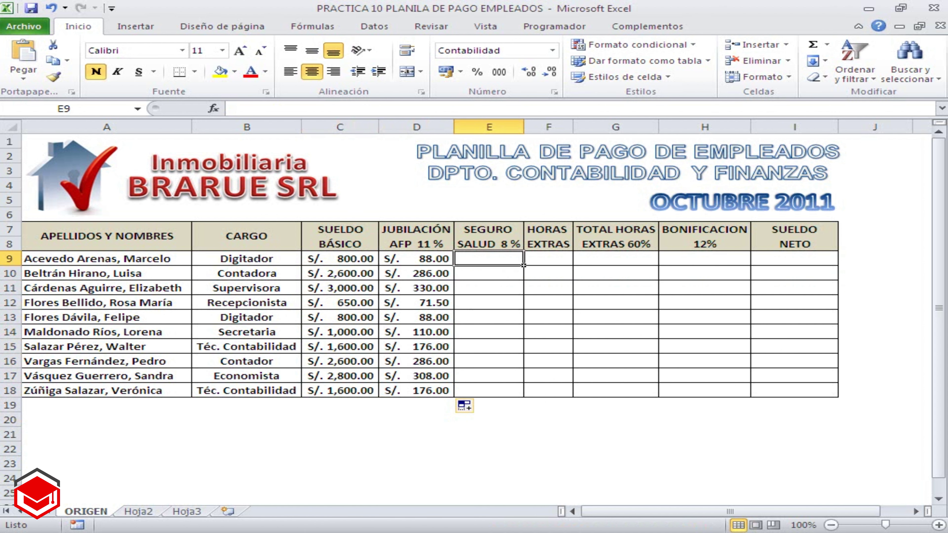
{"action": "key", "text": "alt+Tab"}
Step: Highlight rule B (SEGURO SALUD at 8% of basic salary) in Word and return to Excel
{"action": "left_click", "coordinate": [189, 225]}
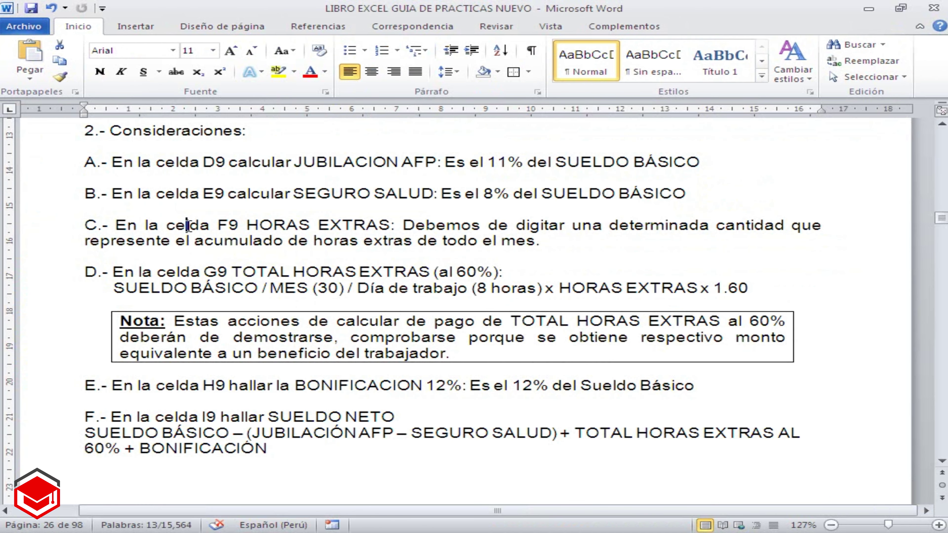
{"action": "left_click", "coordinate": [49, 201]}
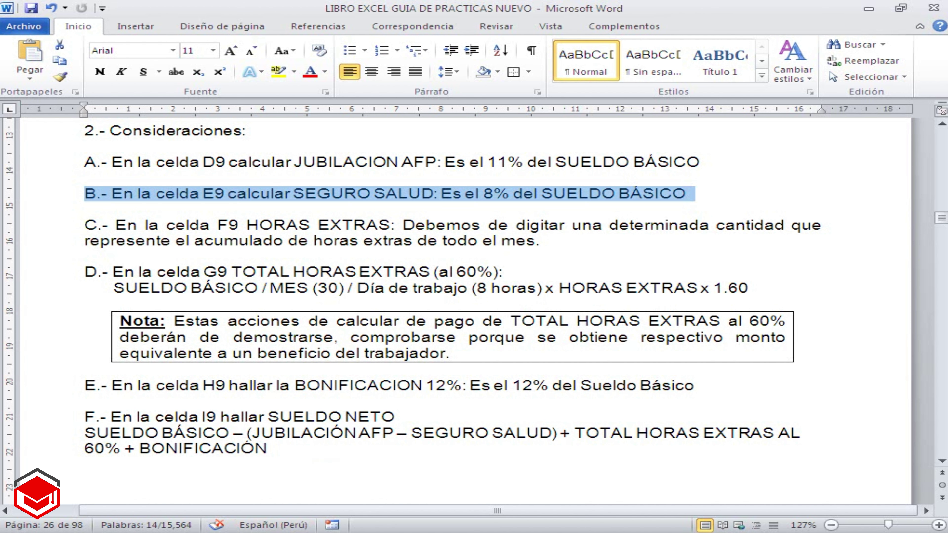
{"action": "key", "text": "alt+Tab"}
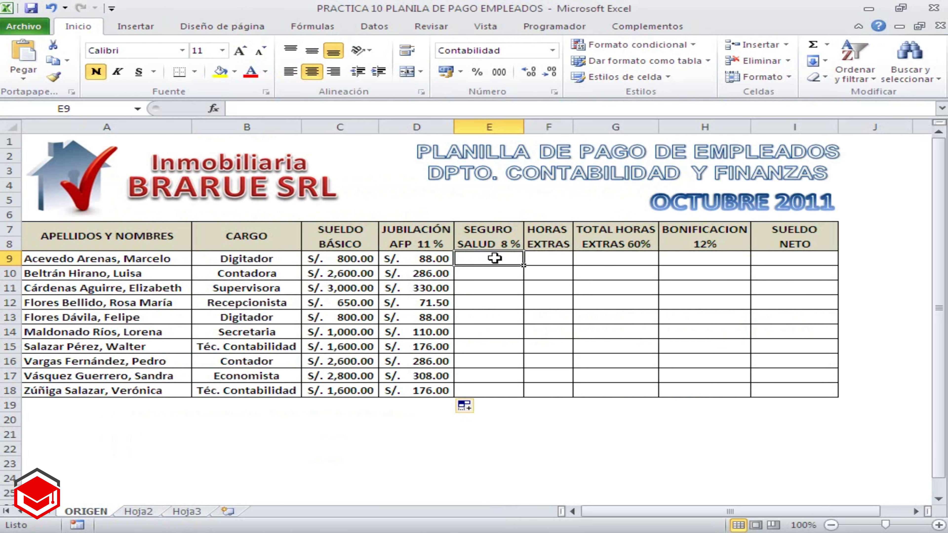
Step: Enter =C9*8% in E9 and fill it down to E18 for all ten employees
{"action": "type", "text": "="}
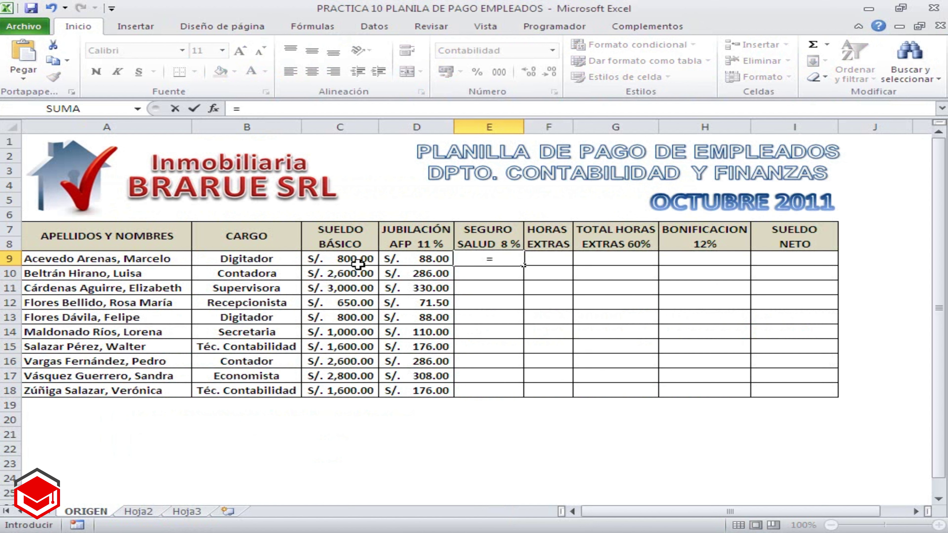
{"action": "left_click", "coordinate": [345, 259]}
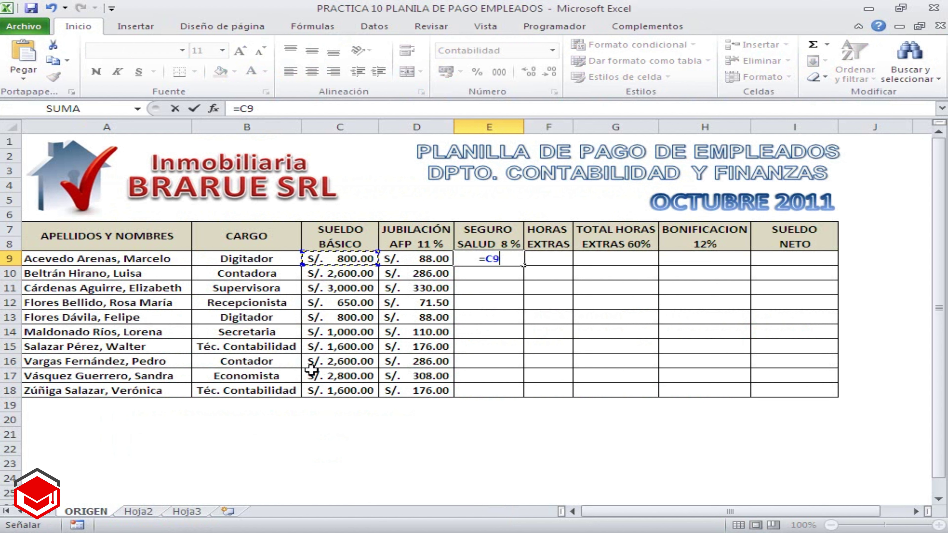
{"action": "type", "text": "*8"}
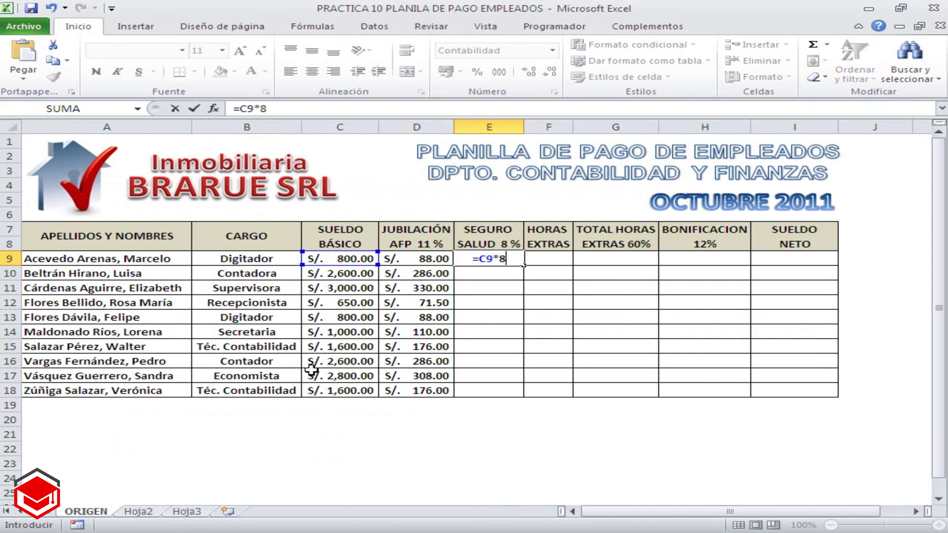
{"action": "type", "text": "%"}
{"action": "key", "text": "Return"}
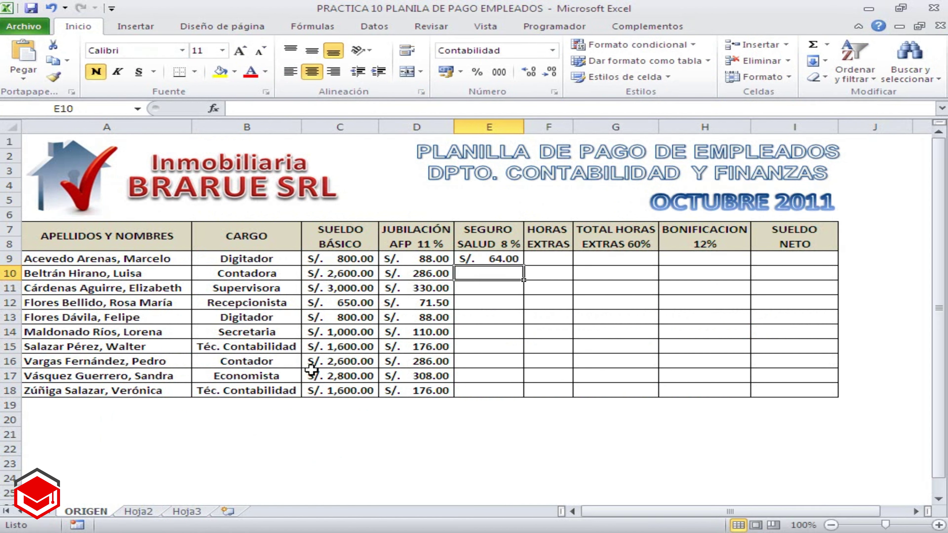
{"action": "left_click", "coordinate": [482, 260]}
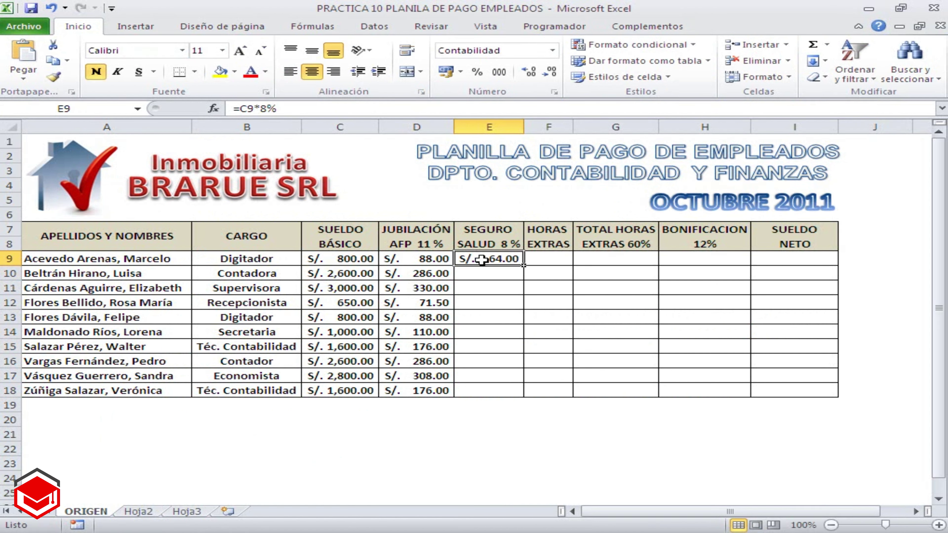
{"action": "left_click_drag", "start_coordinate": [523, 266], "coordinate": [528, 395]}
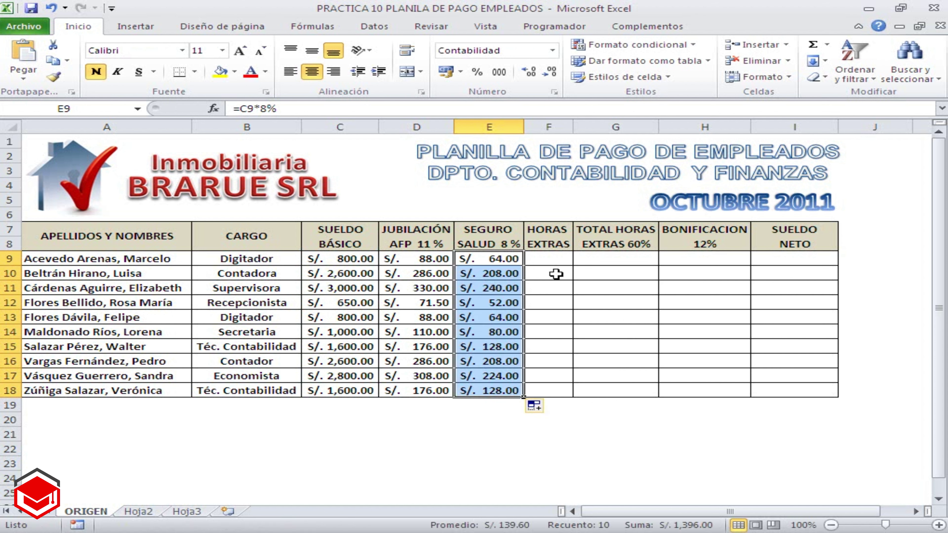
{"action": "left_click", "coordinate": [545, 257]}
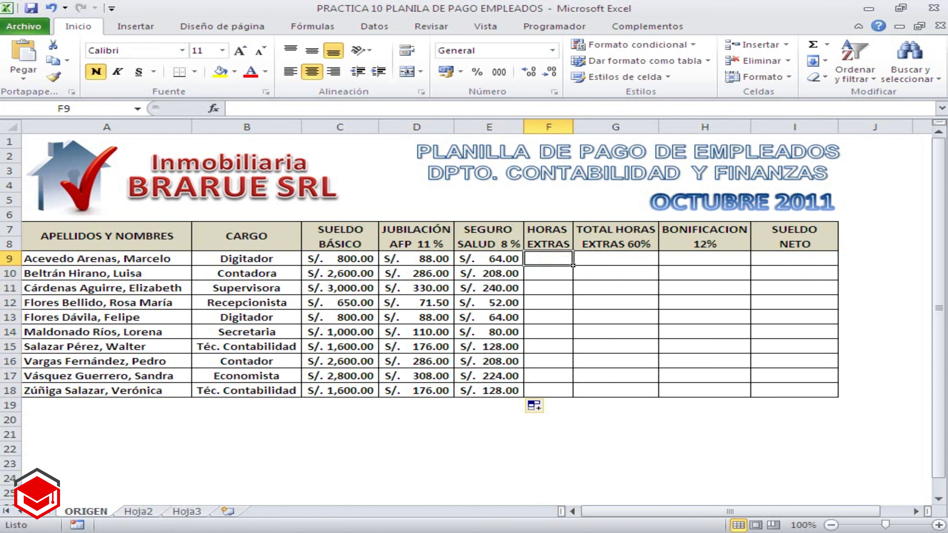
{"action": "left_click", "coordinate": [311, 480]}
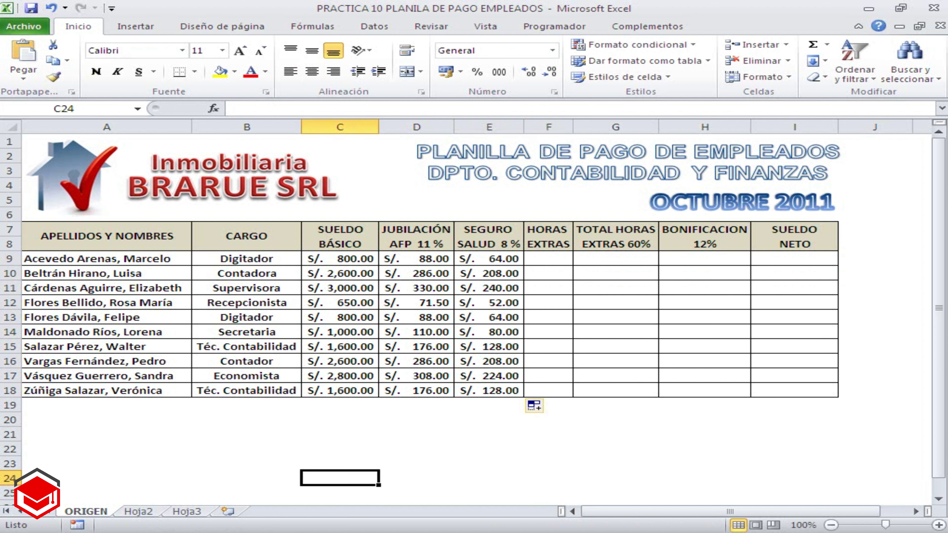
Step: Select rule C in Word, stating HORAS EXTRAS in F9 are typed manually, then return to Excel
{"action": "left_click", "coordinate": [328, 514]}
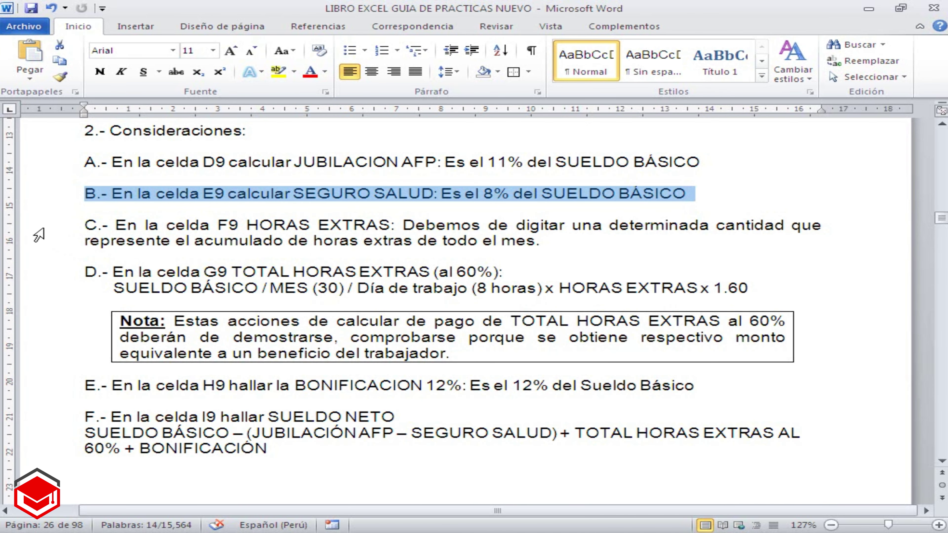
{"action": "left_click", "coordinate": [38, 235]}
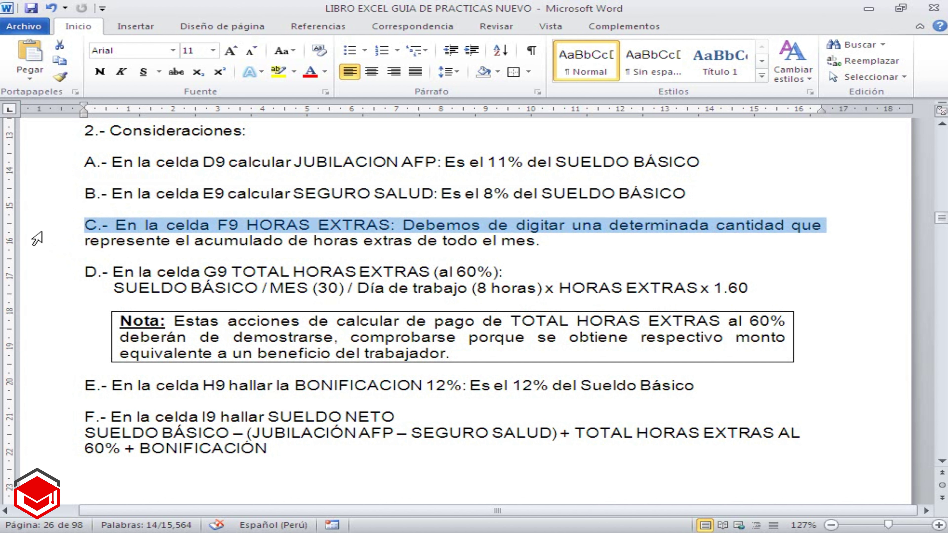
{"action": "left_click_drag", "start_coordinate": [39, 235], "coordinate": [37, 243]}
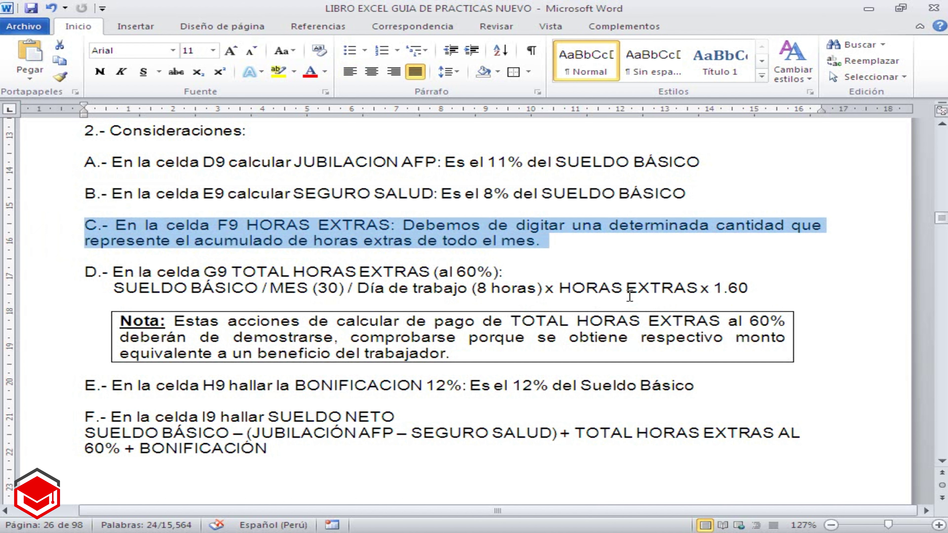
{"action": "left_click", "coordinate": [522, 272]}
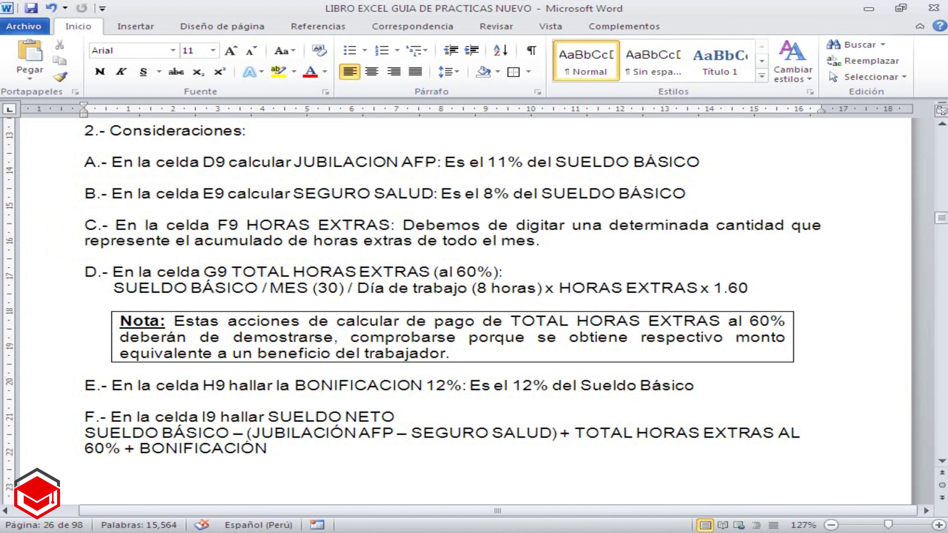
{"action": "key", "text": "alt+Tab"}
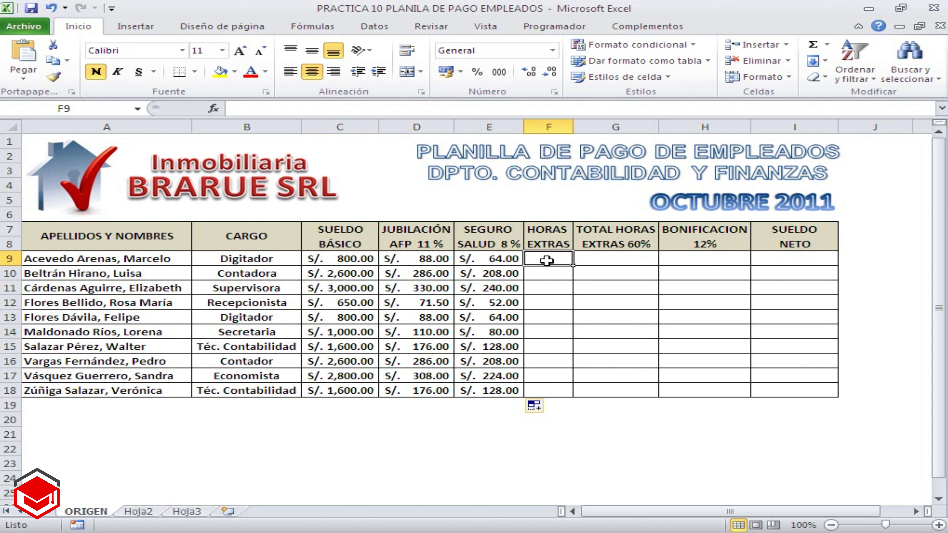
Step: Enter overtime hours 8, 2, blank, 2 and 20 in F9 through F13
{"action": "type", "text": "8"}
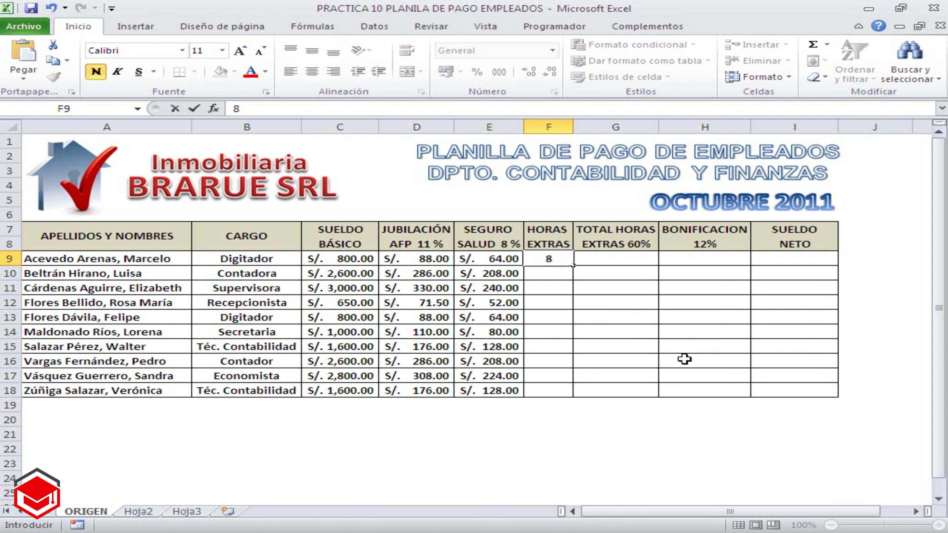
{"action": "key", "text": "Return"}
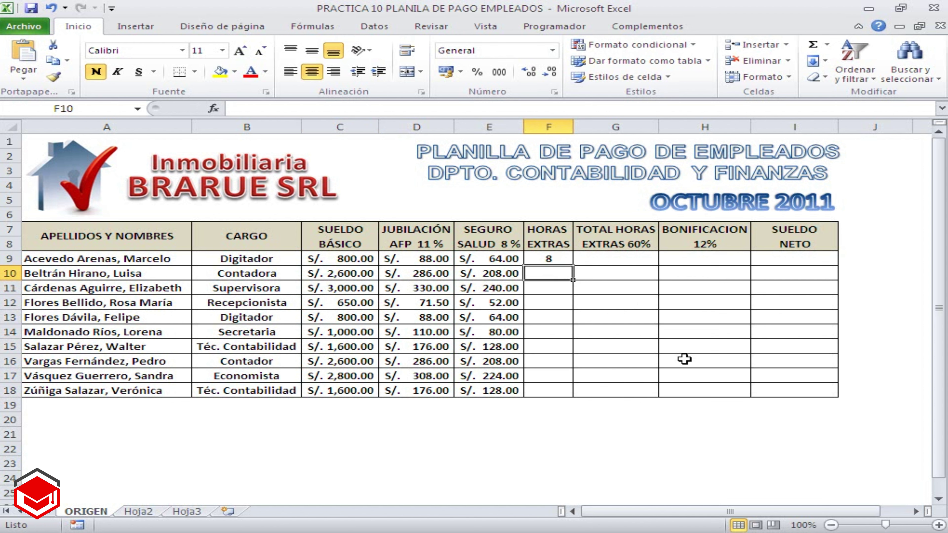
{"action": "type", "text": "2"}
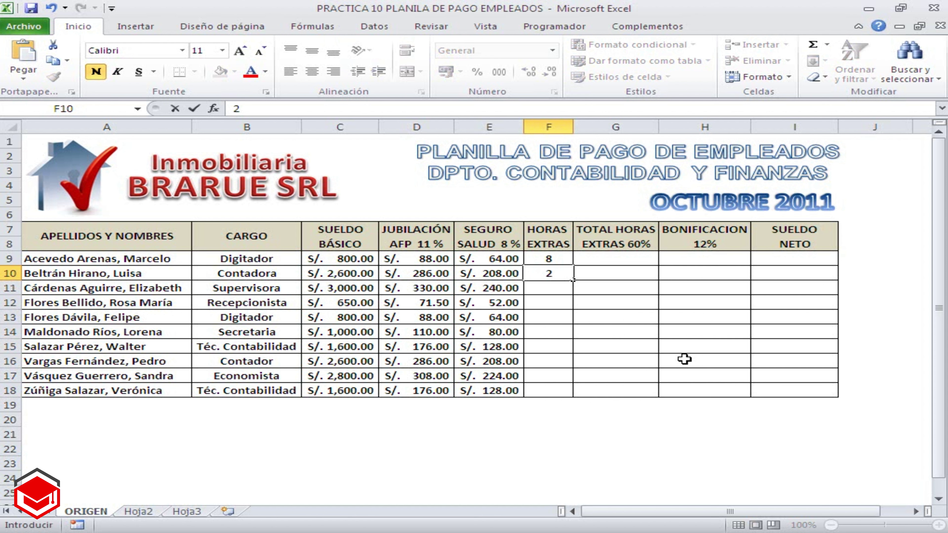
{"action": "key", "text": "Return"}
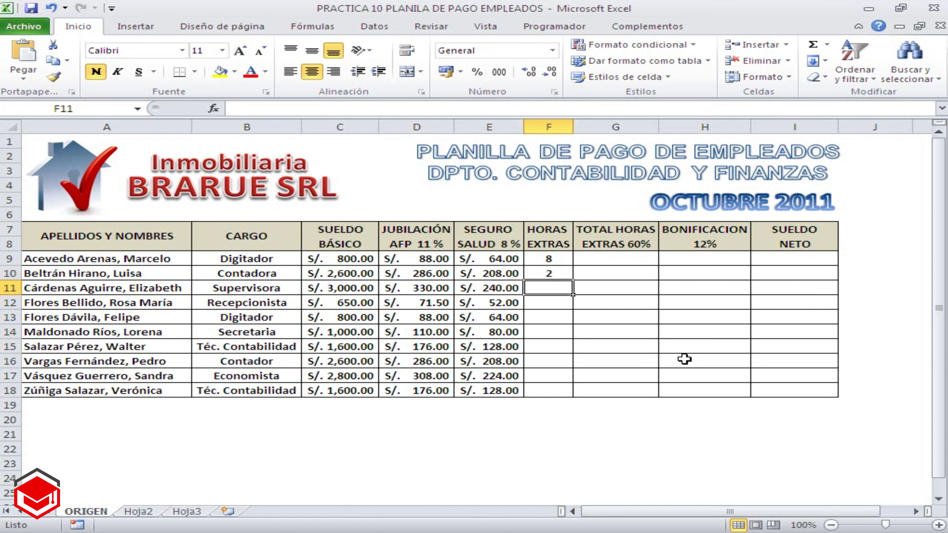
{"action": "key", "text": "Return"}
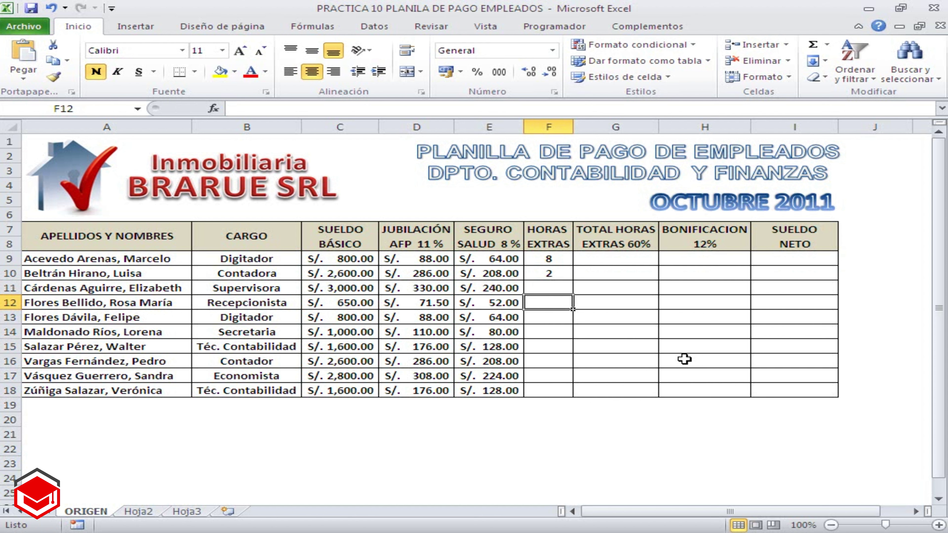
{"action": "type", "text": "2"}
{"action": "key", "text": "Return"}
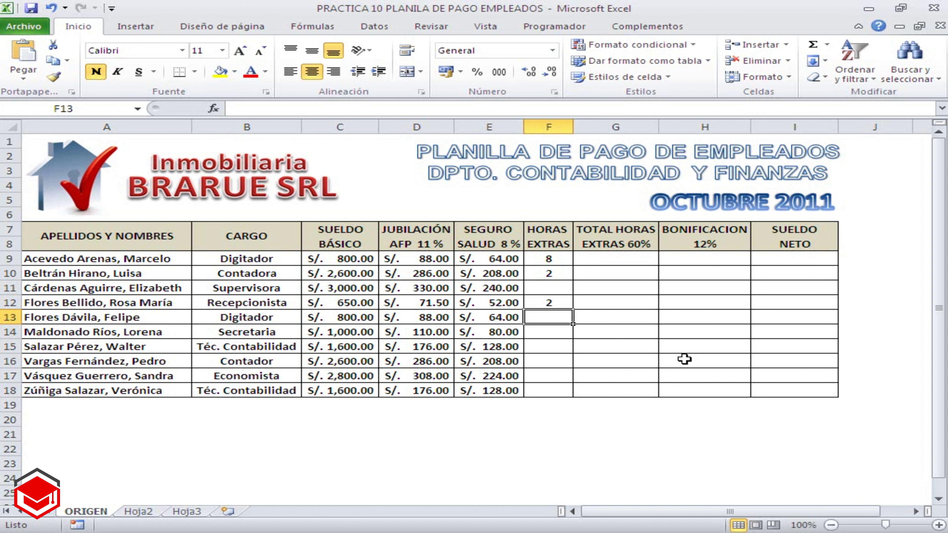
{"action": "type", "text": "20"}
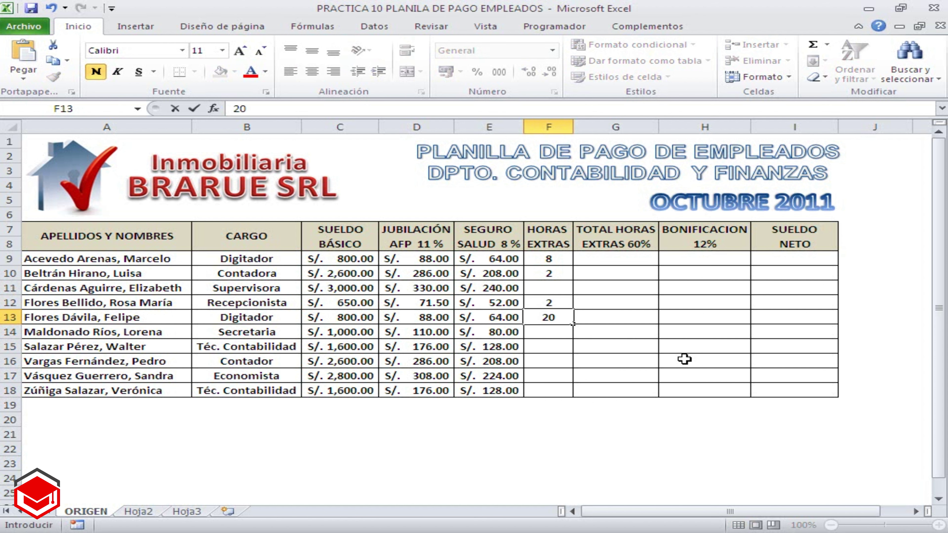
{"action": "key", "text": "Return"}
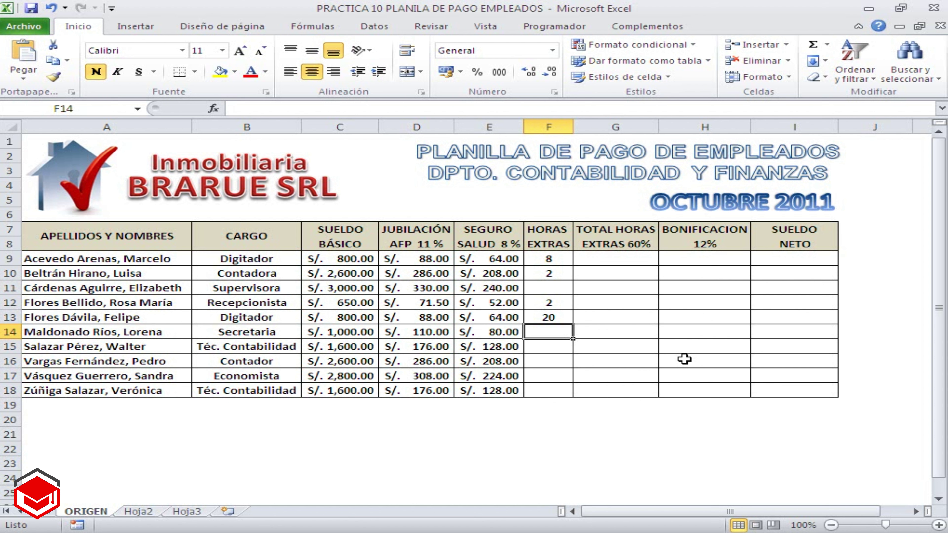
Step: Enter overtime hours 6, 7, blank, 3 and 6 in F14 through F18
{"action": "type", "text": "6"}
{"action": "key", "text": "Return"}
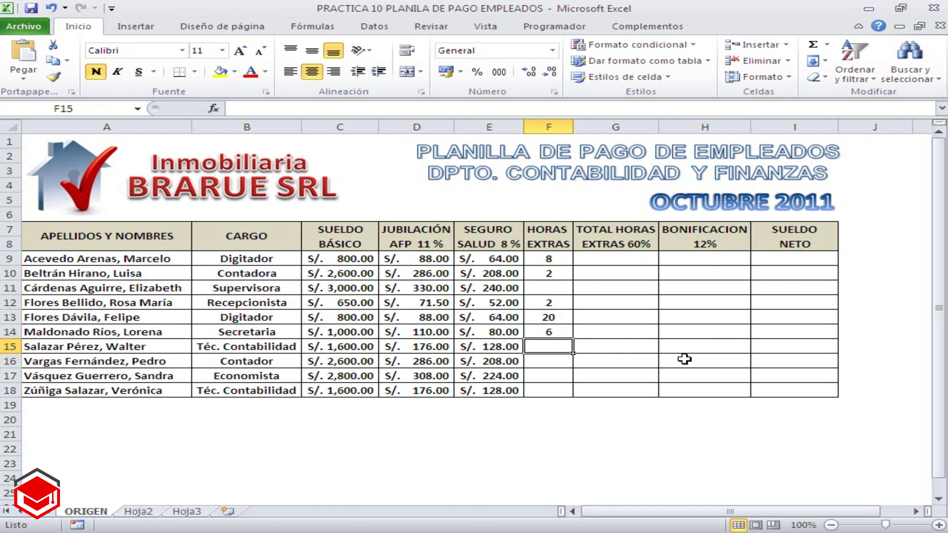
{"action": "type", "text": "7"}
{"action": "key", "text": "Return"}
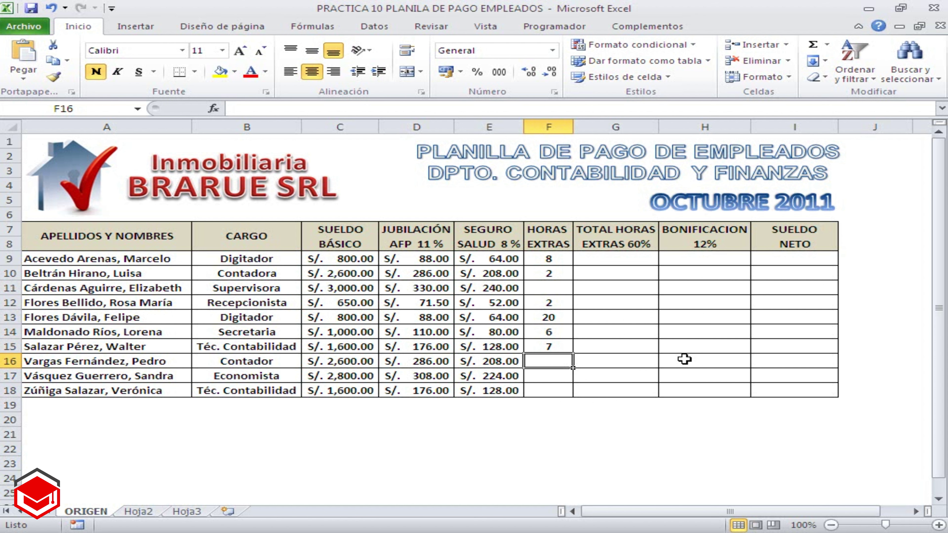
{"action": "key", "text": "Down"}
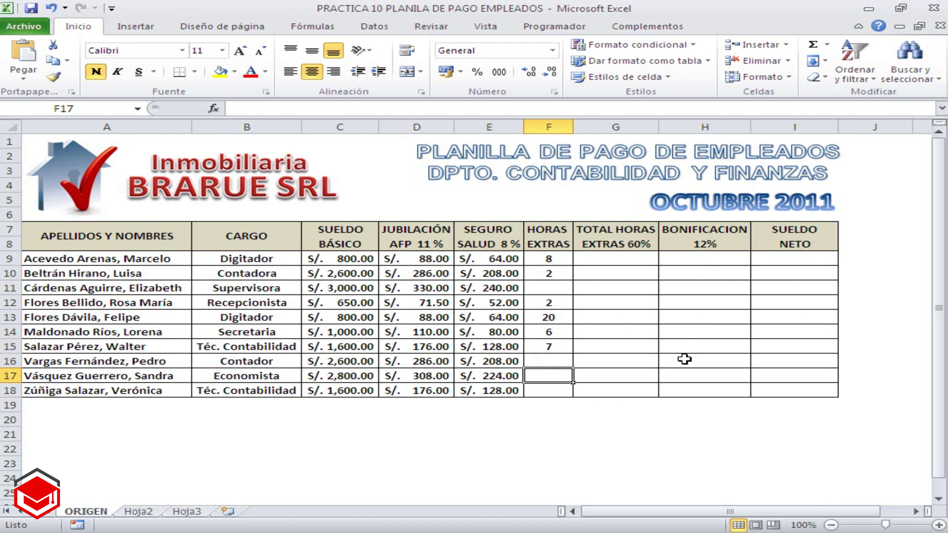
{"action": "type", "text": "3"}
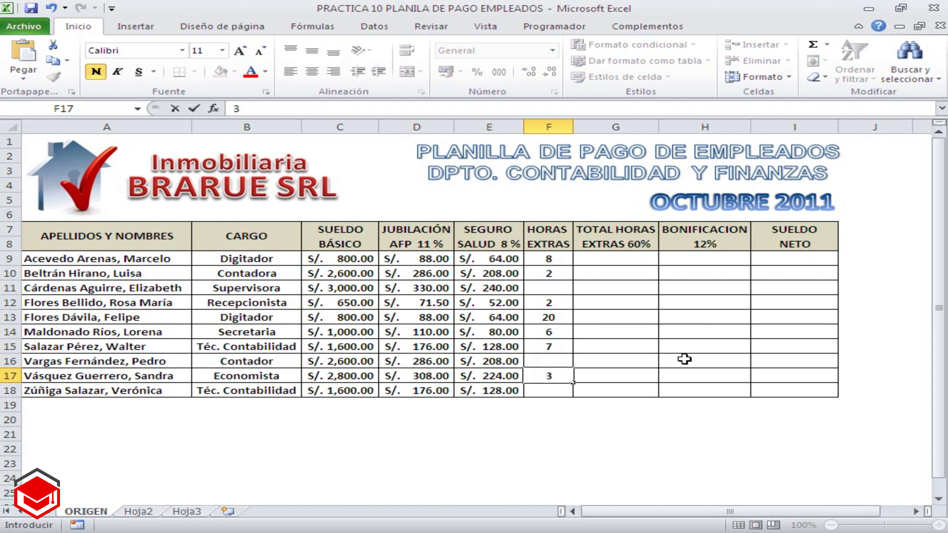
{"action": "key", "text": "Return"}
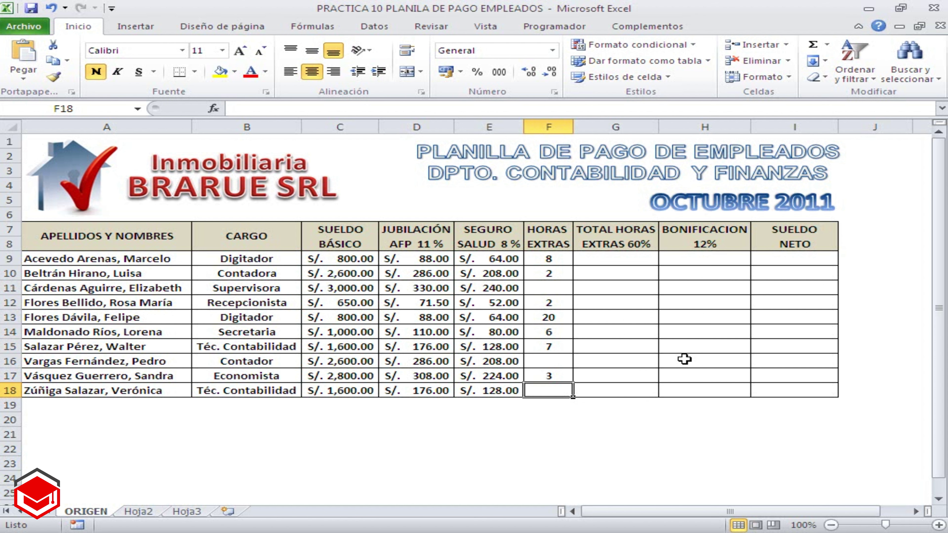
{"action": "type", "text": "6"}
{"action": "key", "text": "Return"}
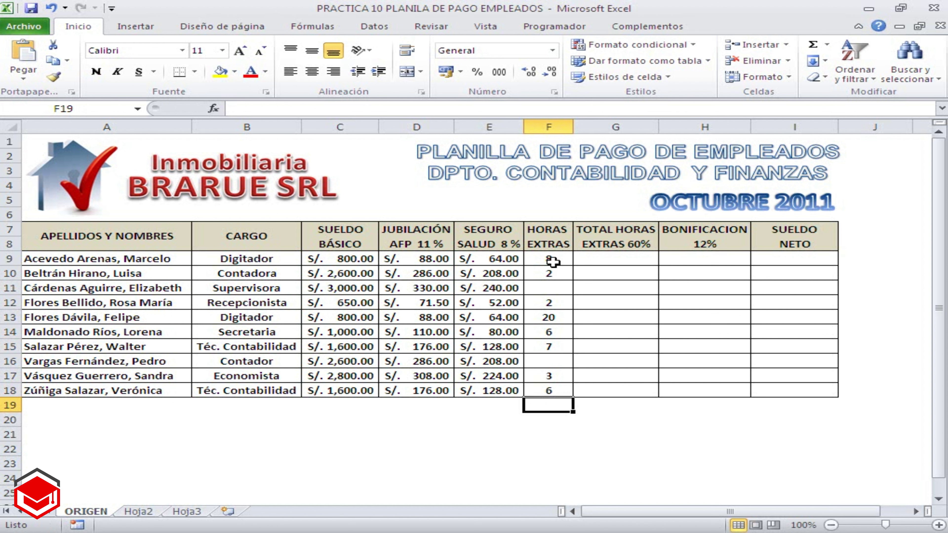
{"action": "left_click_drag", "start_coordinate": [547, 261], "coordinate": [555, 390]}
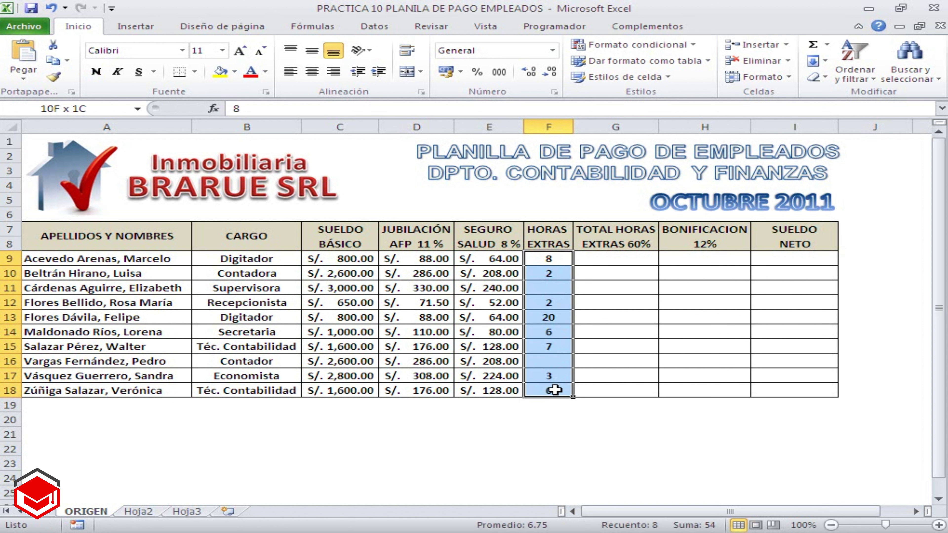
{"action": "left_click", "coordinate": [629, 388]}
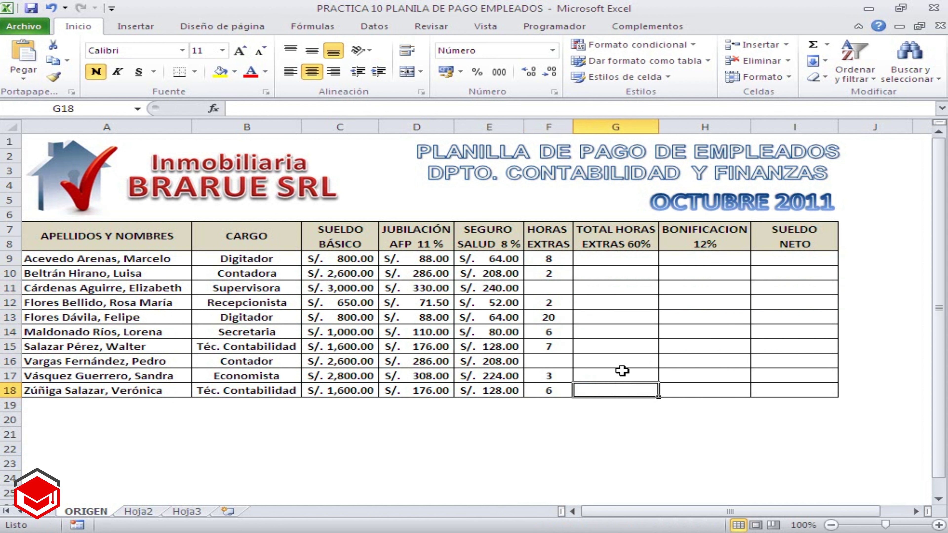
{"action": "left_click_drag", "start_coordinate": [554, 261], "coordinate": [556, 389]}
{"action": "left_click", "coordinate": [634, 393]}
{"action": "left_click", "coordinate": [552, 262]}
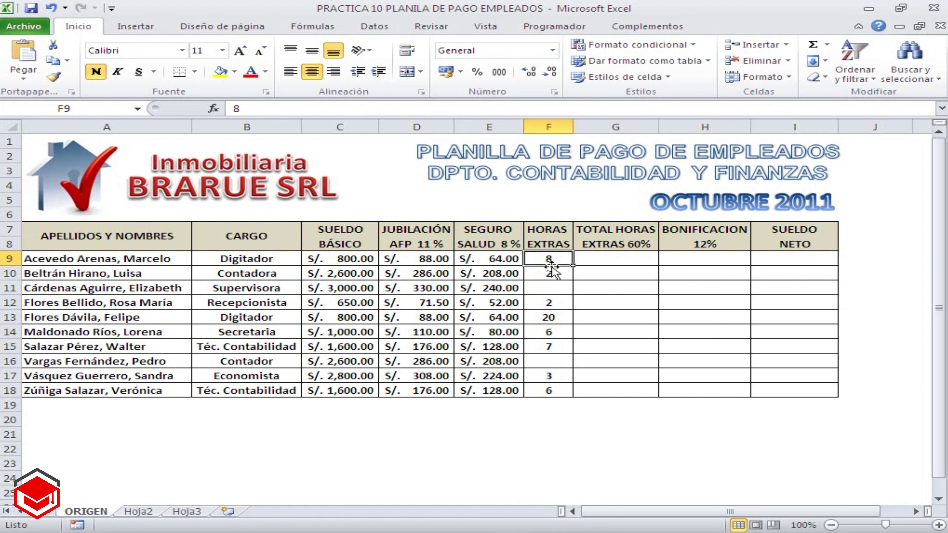
{"action": "left_click", "coordinate": [552, 275]}
{"action": "left_click", "coordinate": [552, 303]}
{"action": "left_click", "coordinate": [552, 316]}
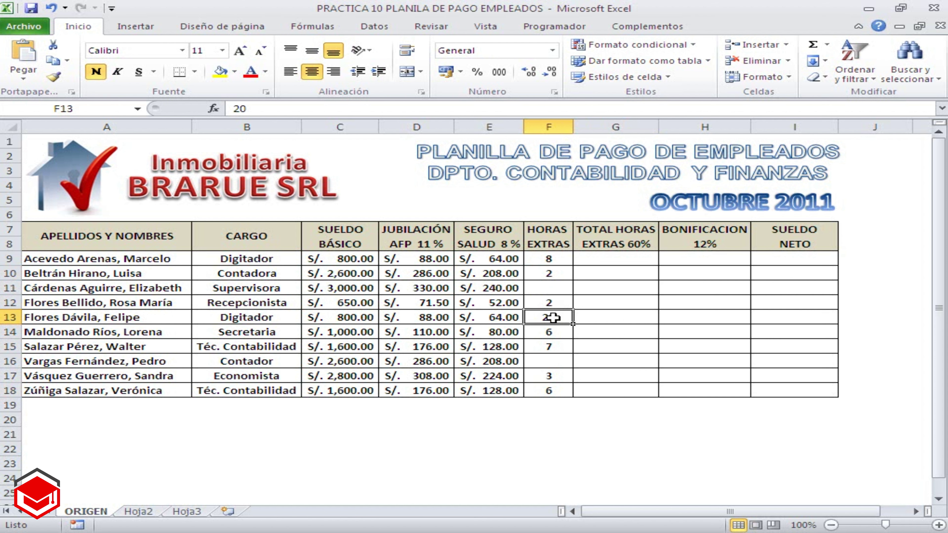
{"action": "left_click", "coordinate": [554, 331]}
{"action": "left_click", "coordinate": [555, 349]}
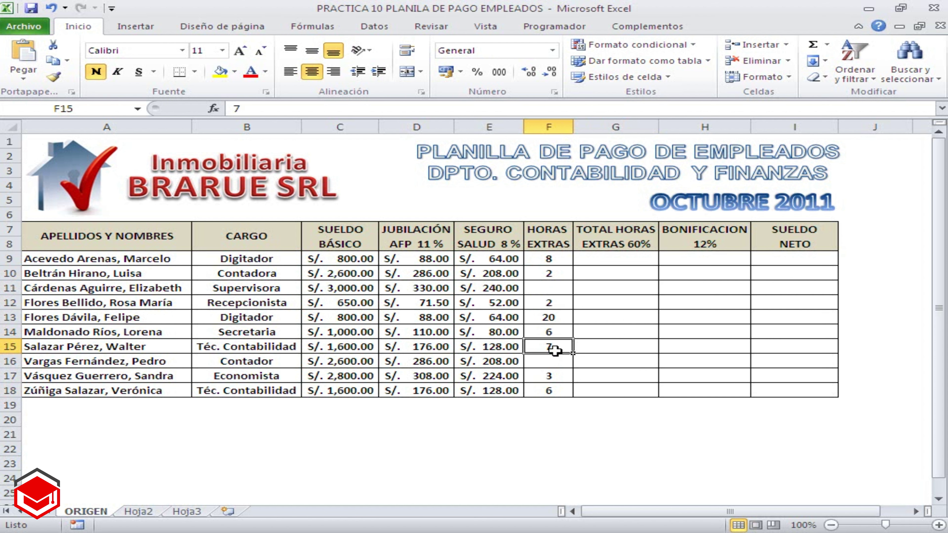
{"action": "left_click", "coordinate": [551, 375]}
{"action": "type", "text": "3"}
{"action": "left_click", "coordinate": [550, 390]}
{"action": "left_click", "coordinate": [456, 413]}
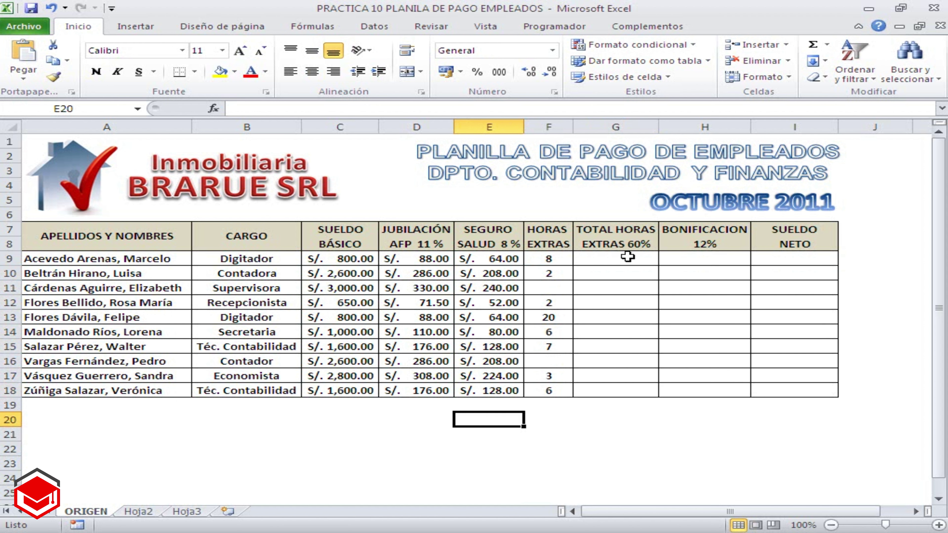
{"action": "left_click", "coordinate": [552, 260]}
{"action": "left_click", "coordinate": [551, 273]}
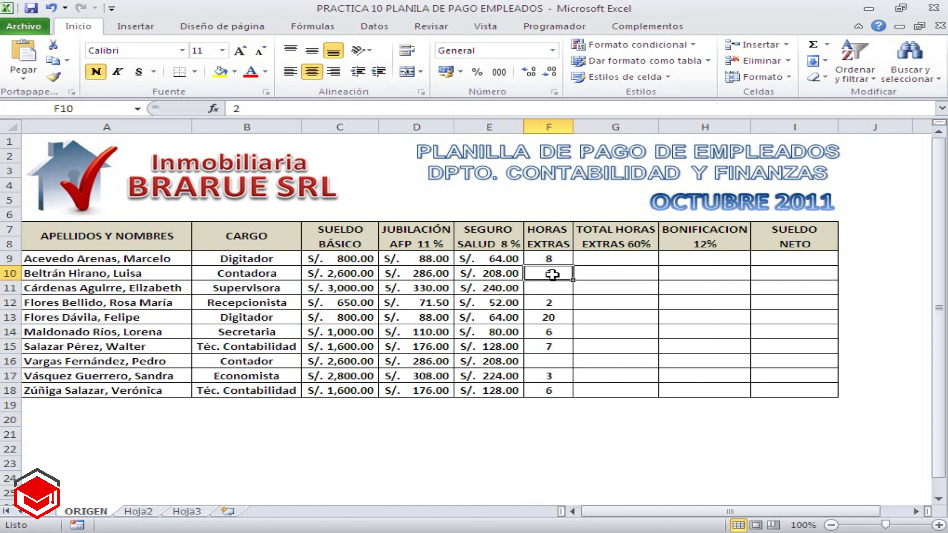
{"action": "type", "text": "2"}
{"action": "left_click", "coordinate": [548, 303]}
{"action": "left_click", "coordinate": [550, 318]}
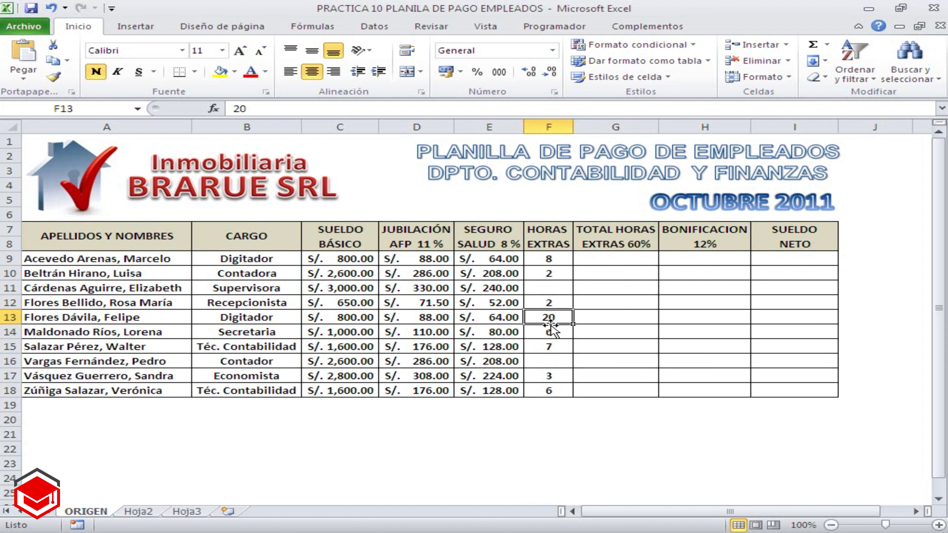
{"action": "left_click", "coordinate": [550, 332]}
{"action": "left_click", "coordinate": [549, 348]}
{"action": "left_click", "coordinate": [548, 376]}
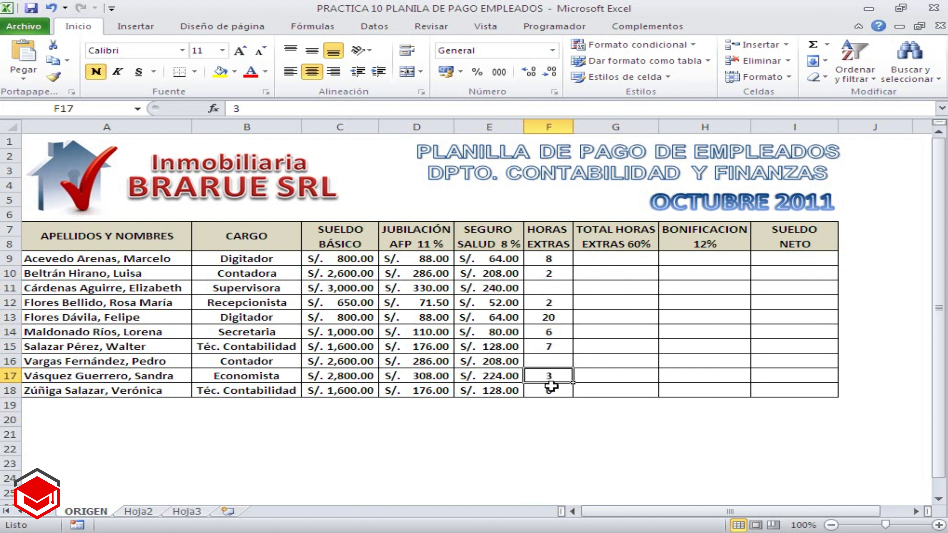
{"action": "left_click", "coordinate": [549, 391]}
{"action": "left_click", "coordinate": [364, 428]}
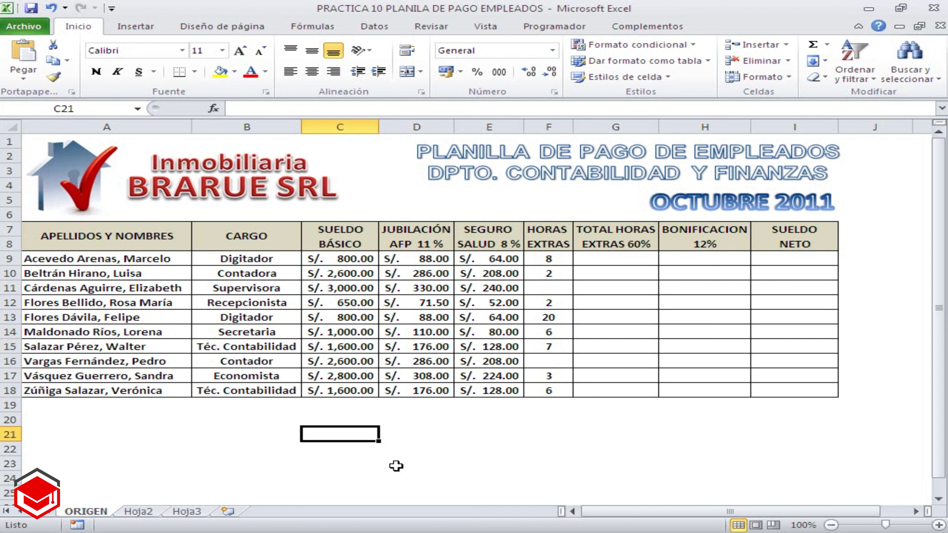
Step: Highlight the SUELDO BÁSICO/30/8 and HORAS EXTRAS parts of rule D's overtime-pay formula in Word
{"action": "key", "text": "alt+Tab"}
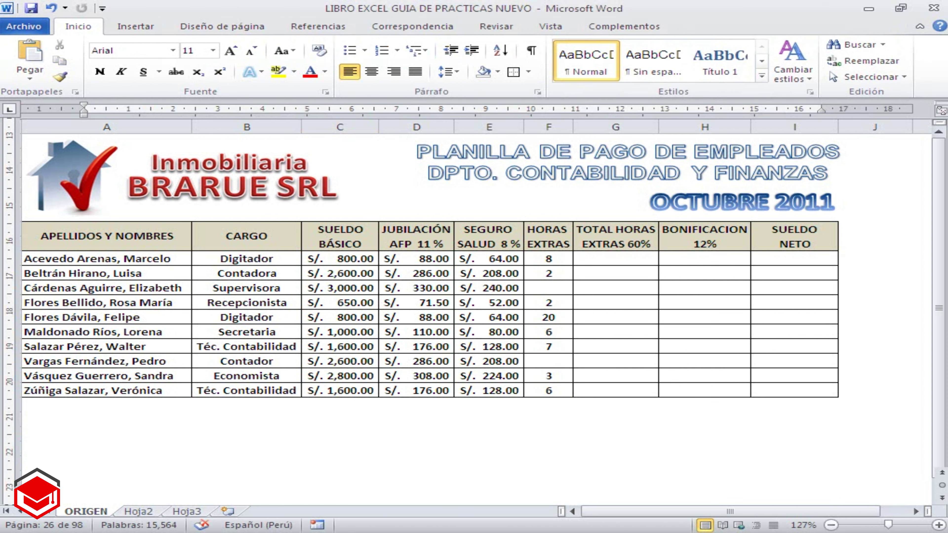
{"action": "left_click", "coordinate": [339, 466]}
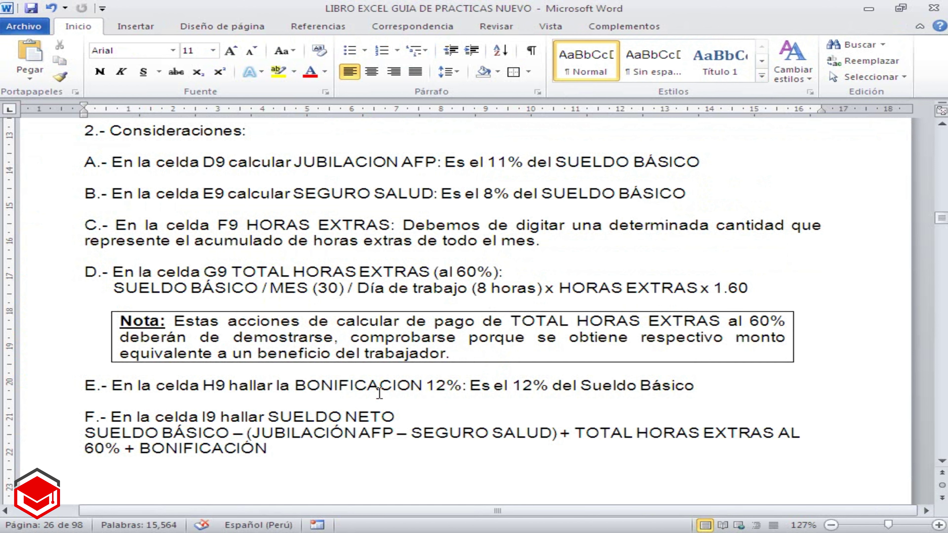
{"action": "left_click_drag", "start_coordinate": [115, 289], "coordinate": [284, 290]}
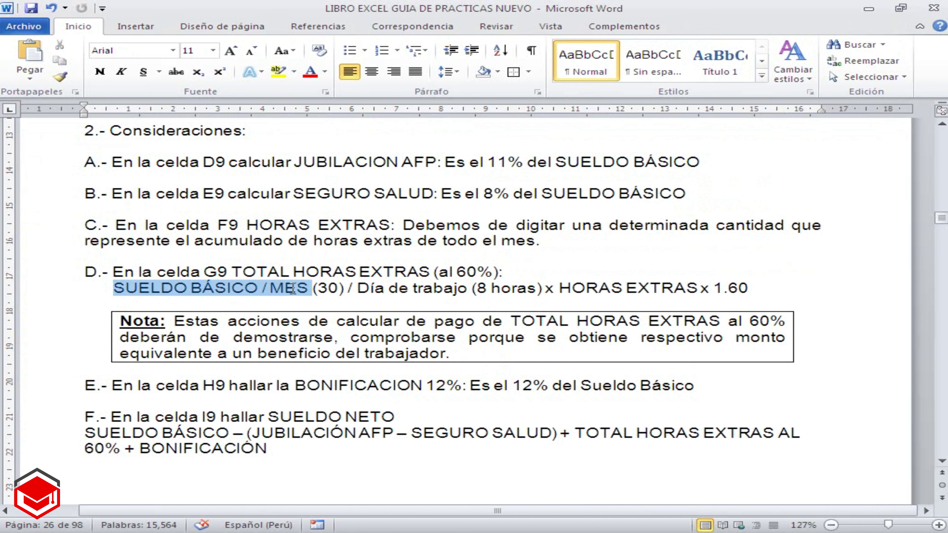
{"action": "left_click_drag", "start_coordinate": [285, 289], "coordinate": [345, 289]}
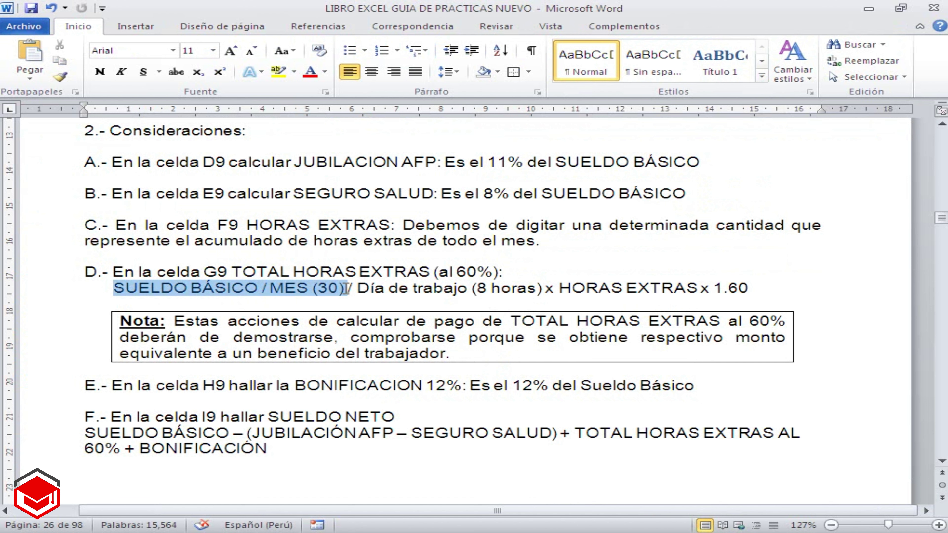
{"action": "left_click_drag", "start_coordinate": [346, 290], "coordinate": [545, 290]}
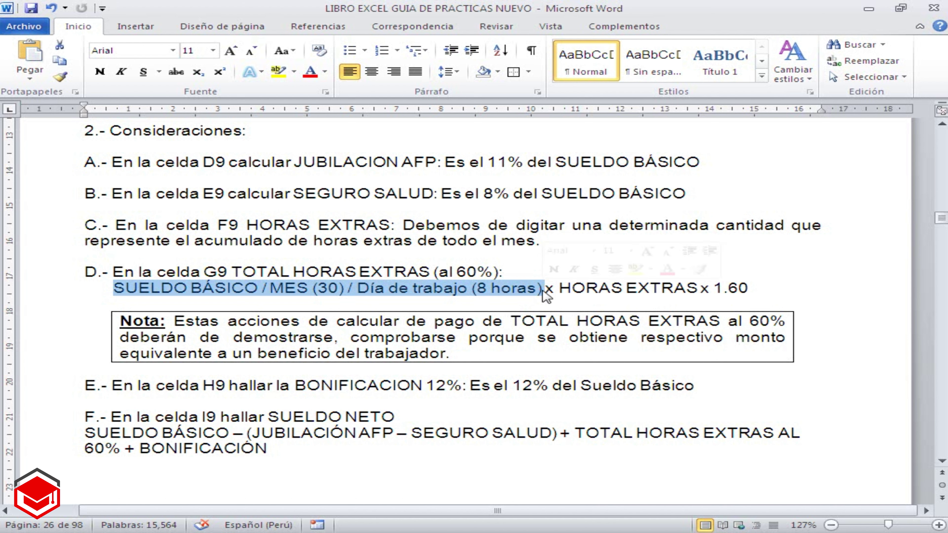
{"action": "left_click", "coordinate": [575, 298]}
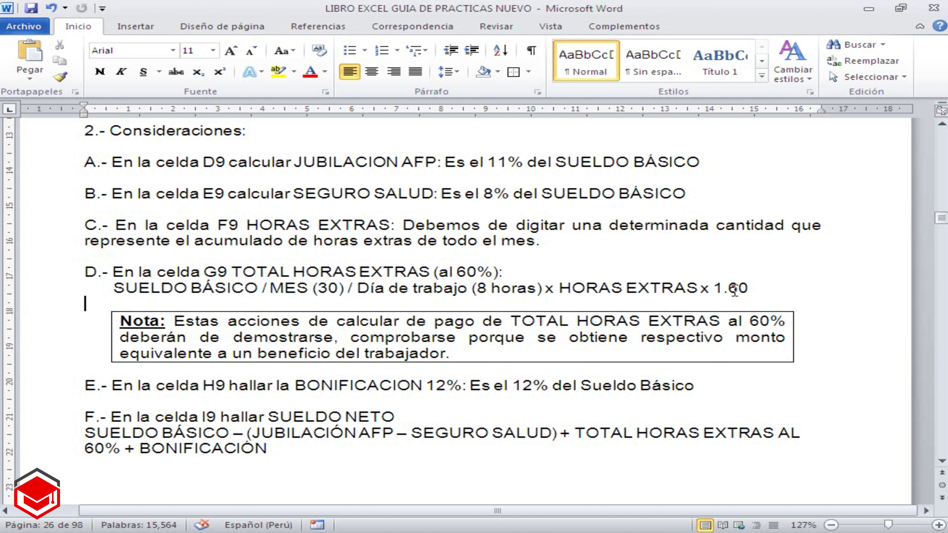
{"action": "left_click_drag", "start_coordinate": [697, 289], "coordinate": [596, 286]}
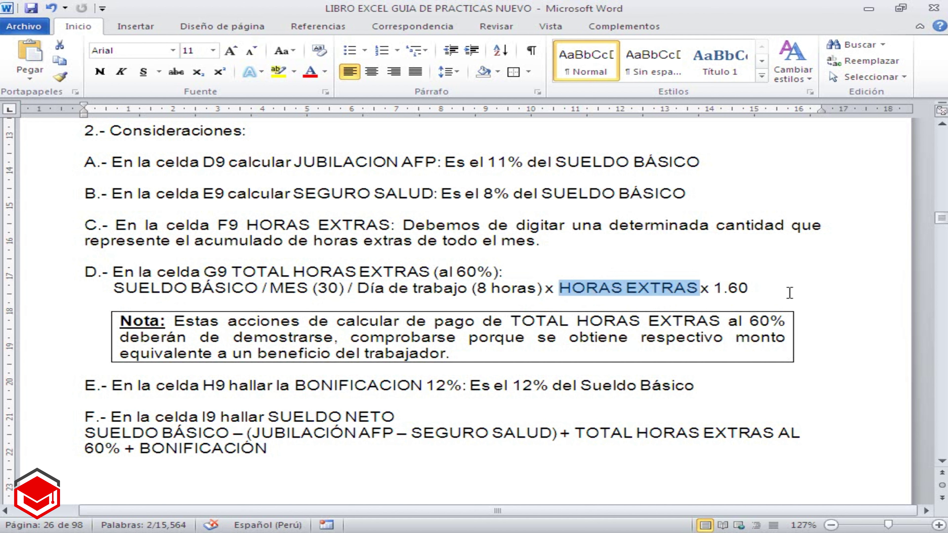
{"action": "left_click", "coordinate": [768, 290]}
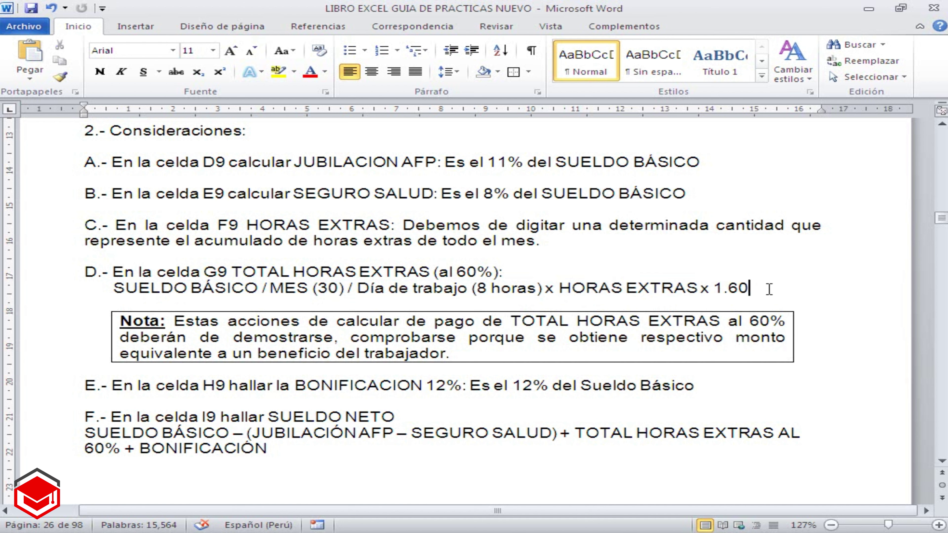
Step: Highlight the 1.60 factor, the note and the full overtime formula, then return to Excel
{"action": "left_click_drag", "start_coordinate": [765, 288], "coordinate": [712, 287]}
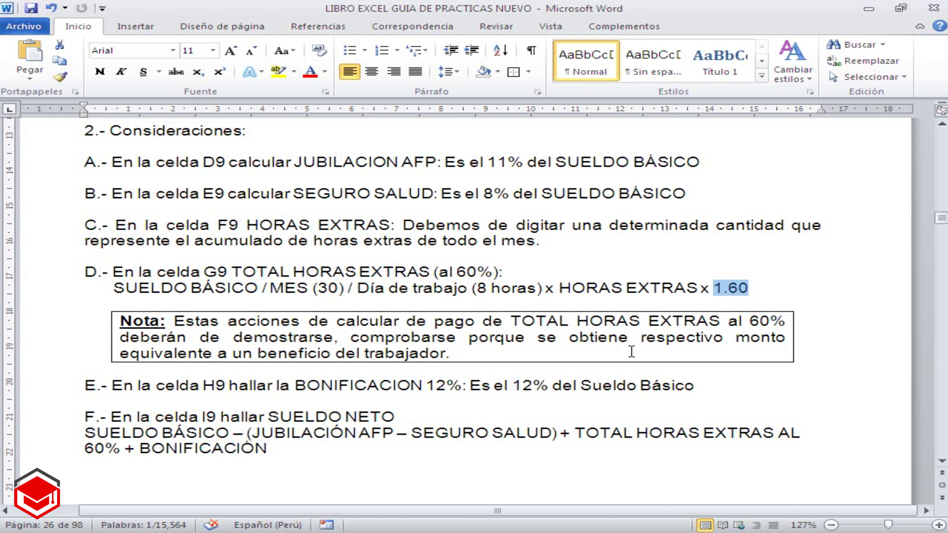
{"action": "mouse_move", "coordinate": [641, 338]}
{"action": "left_mouse_down"}
{"action": "mouse_move", "coordinate": [745, 340]}
{"action": "mouse_move", "coordinate": [776, 354]}
{"action": "left_mouse_up"}
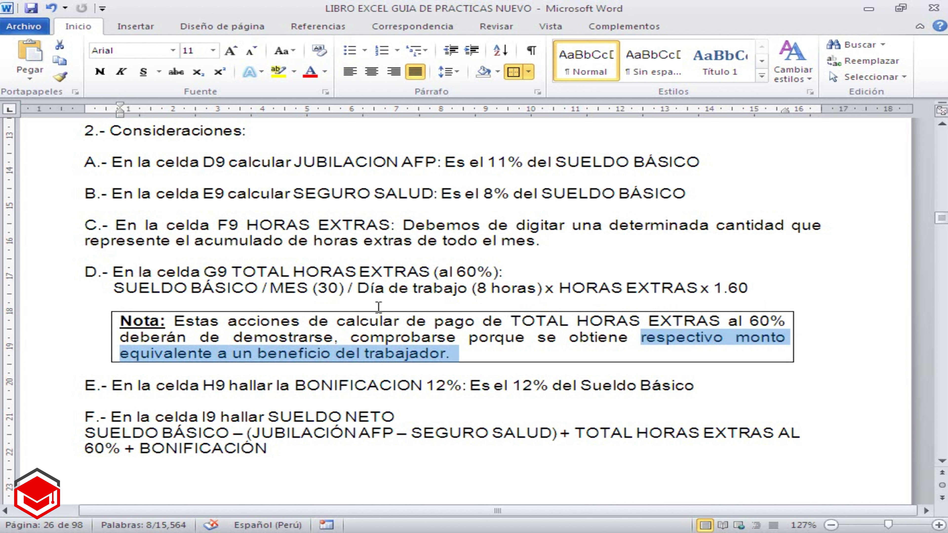
{"action": "left_click_drag", "start_coordinate": [117, 290], "coordinate": [759, 292]}
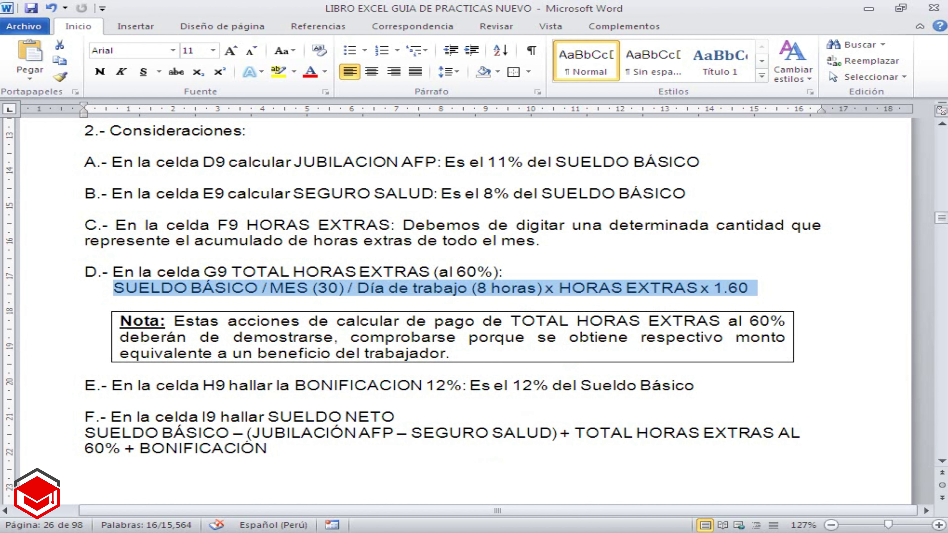
{"action": "left_click", "coordinate": [224, 517]}
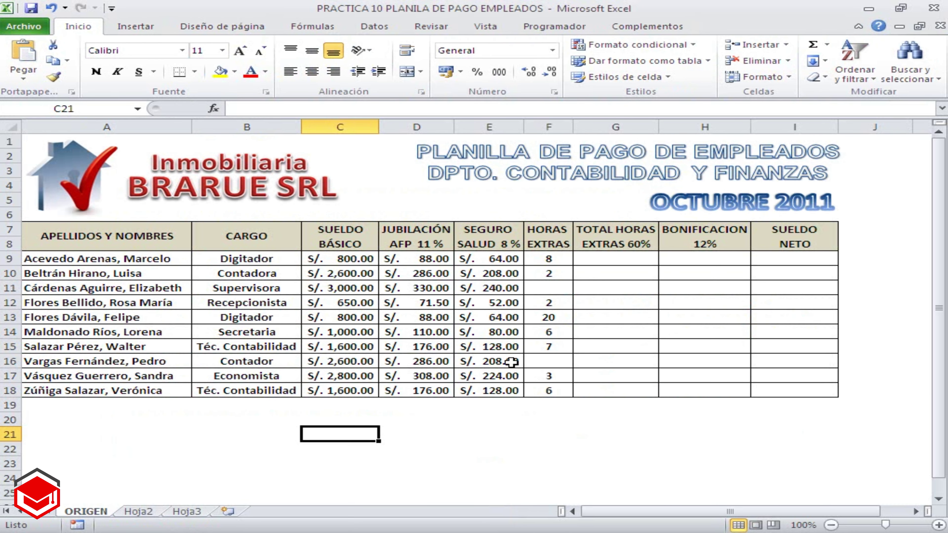
Step: Enter =(C9/30/8)*F9*1.60 in G9 to get the first employee's overtime pay of 43
{"action": "left_click", "coordinate": [612, 254]}
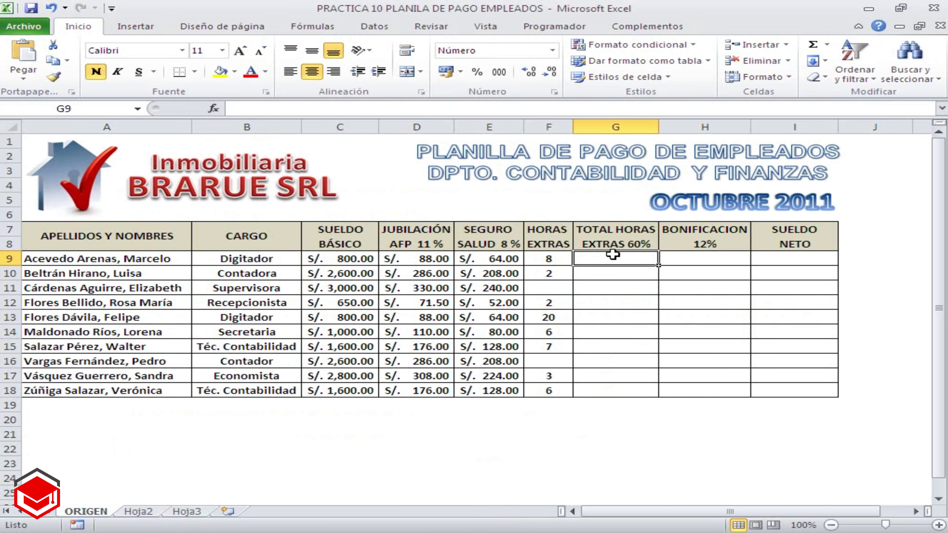
{"action": "type", "text": "="}
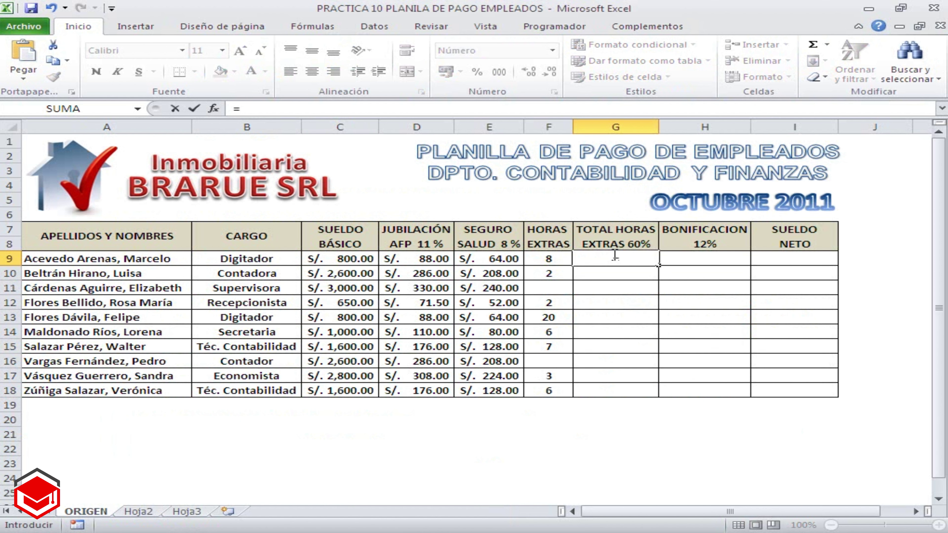
{"action": "left_click", "coordinate": [346, 256]}
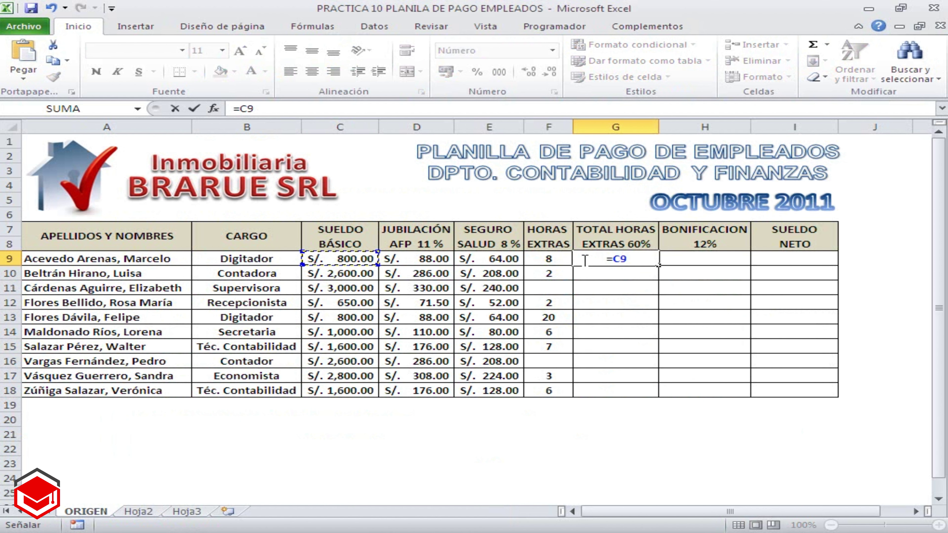
{"action": "type", "text": "/30"}
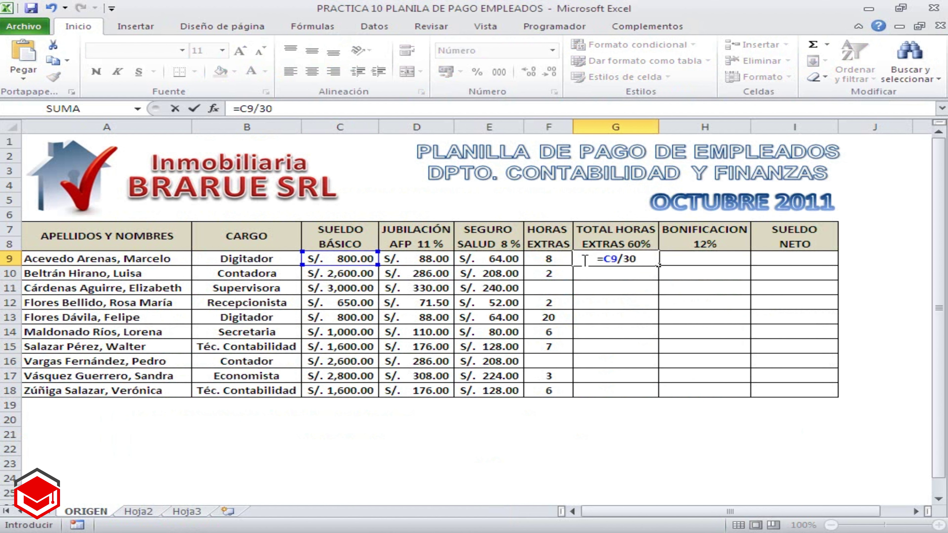
{"action": "type", "text": "/8"}
{"action": "left_click", "coordinate": [600, 259]}
{"action": "type", "text": "("}
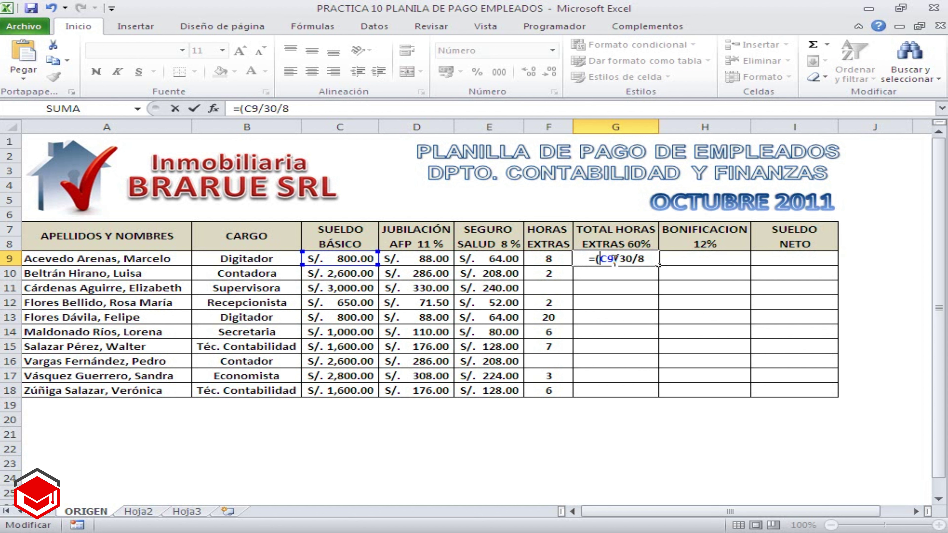
{"action": "left_click", "coordinate": [651, 257]}
{"action": "type", "text": ")"}
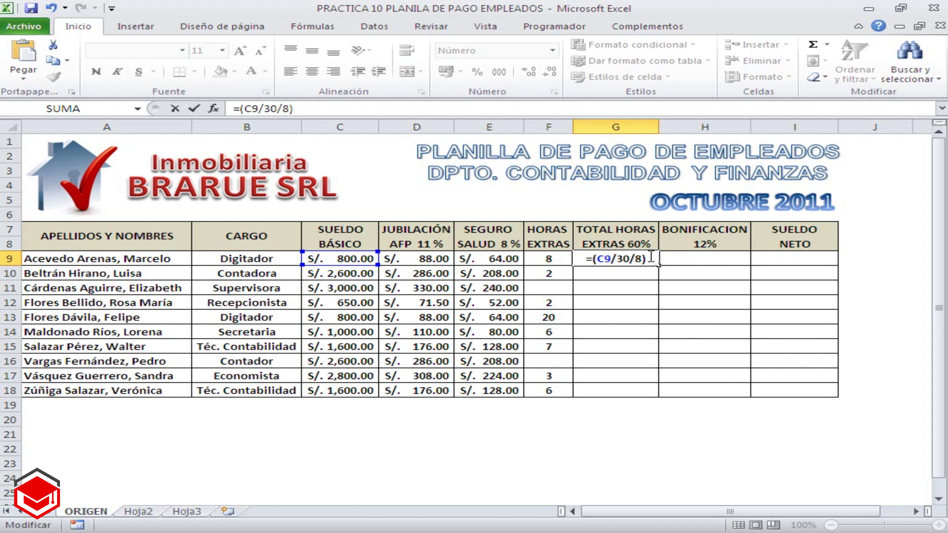
{"action": "type", "text": "*"}
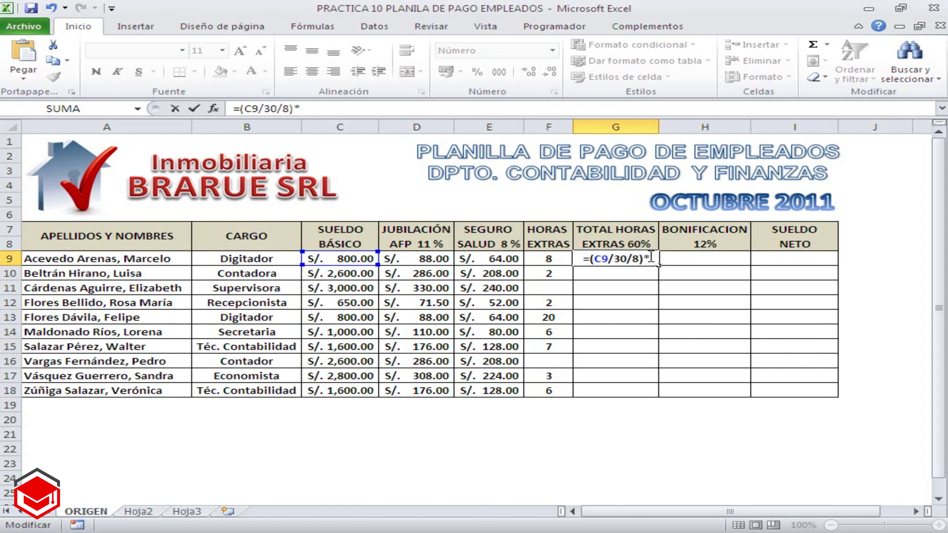
{"action": "left_click", "coordinate": [548, 259]}
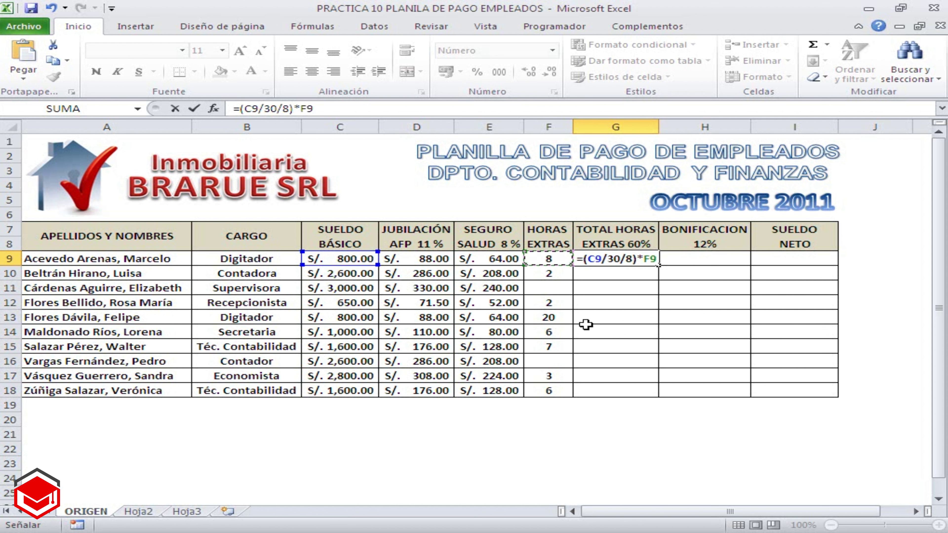
{"action": "type", "text": "*"}
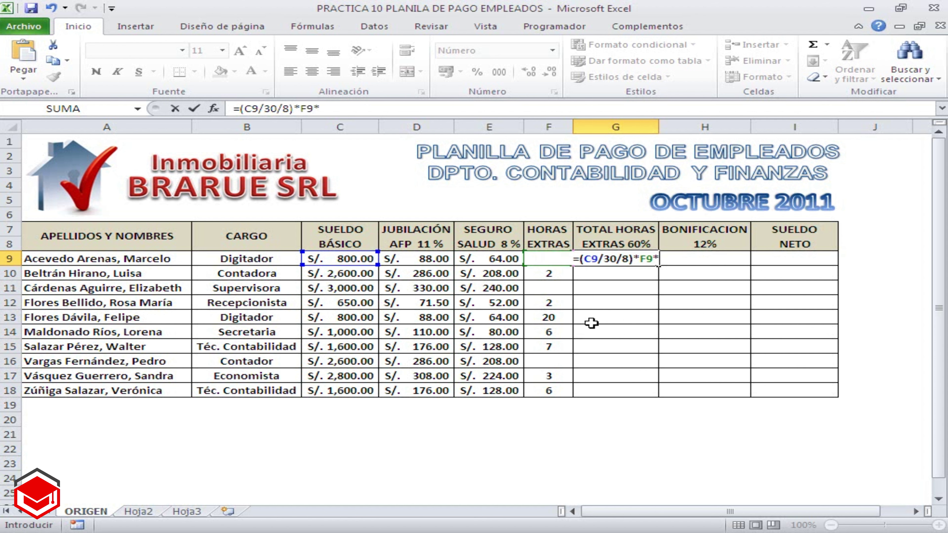
{"action": "type", "text": "1.60"}
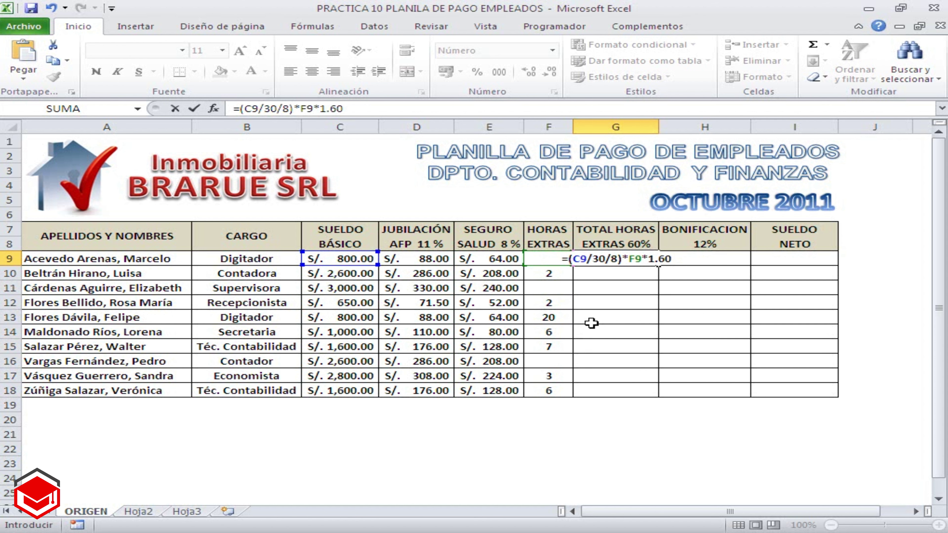
{"action": "key", "text": "Return"}
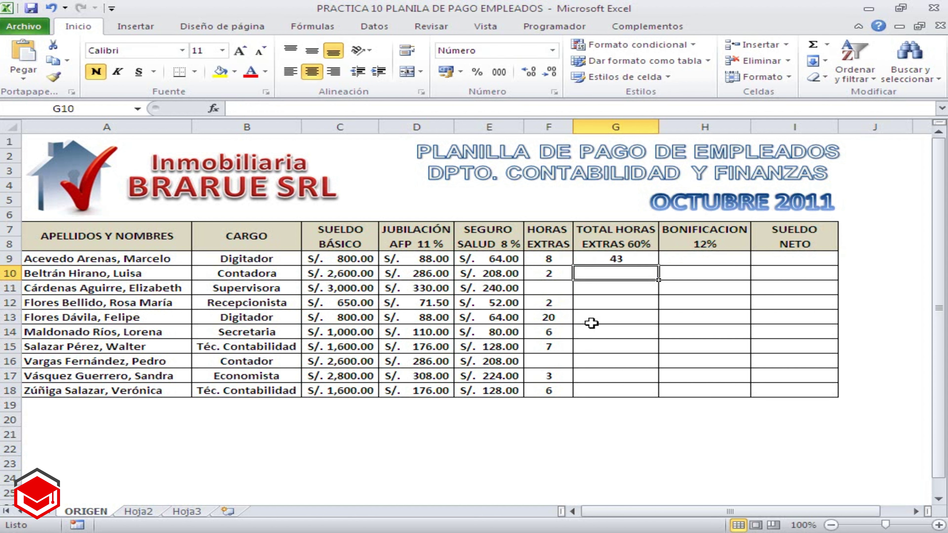
Step: Copy the G9 overtime formula down through G18 for all ten employees
{"action": "left_click", "coordinate": [605, 260]}
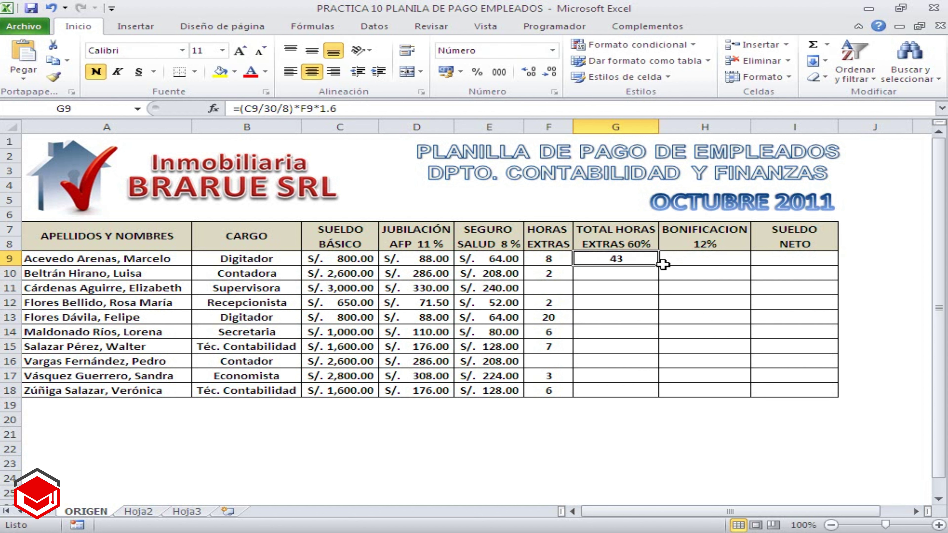
{"action": "left_click_drag", "start_coordinate": [659, 265], "coordinate": [658, 395]}
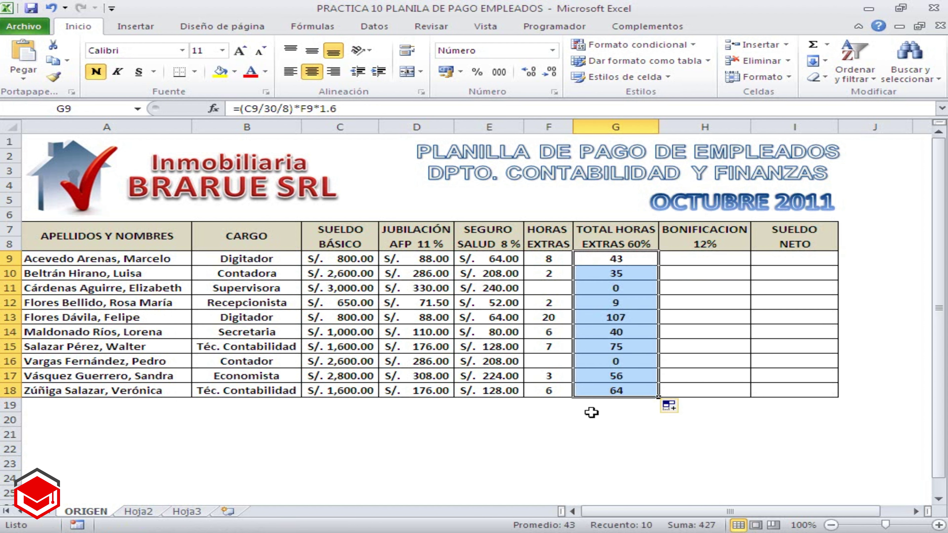
{"action": "left_click", "coordinate": [557, 429]}
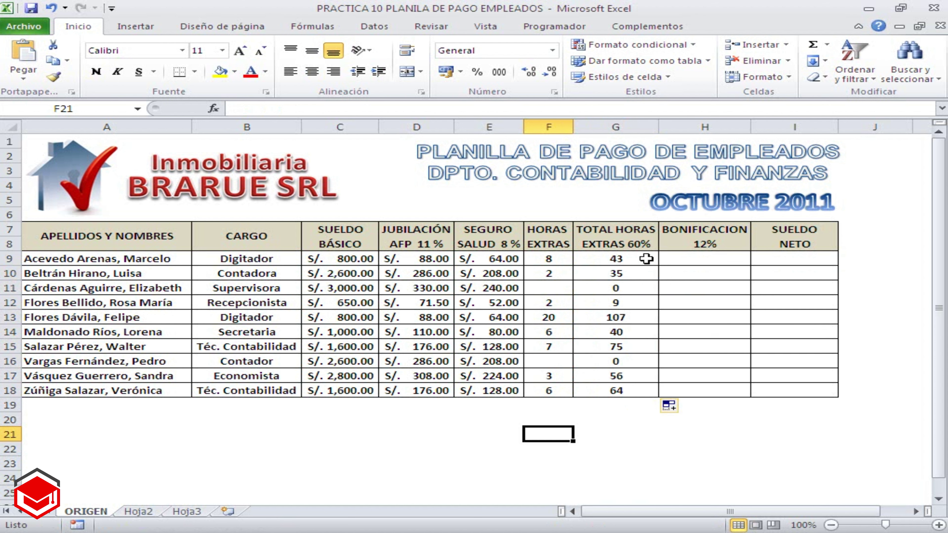
{"action": "mouse_move", "coordinate": [646, 259]}
{"action": "left_mouse_down"}
{"action": "mouse_move", "coordinate": [634, 271]}
{"action": "mouse_move", "coordinate": [638, 390]}
{"action": "left_mouse_up"}
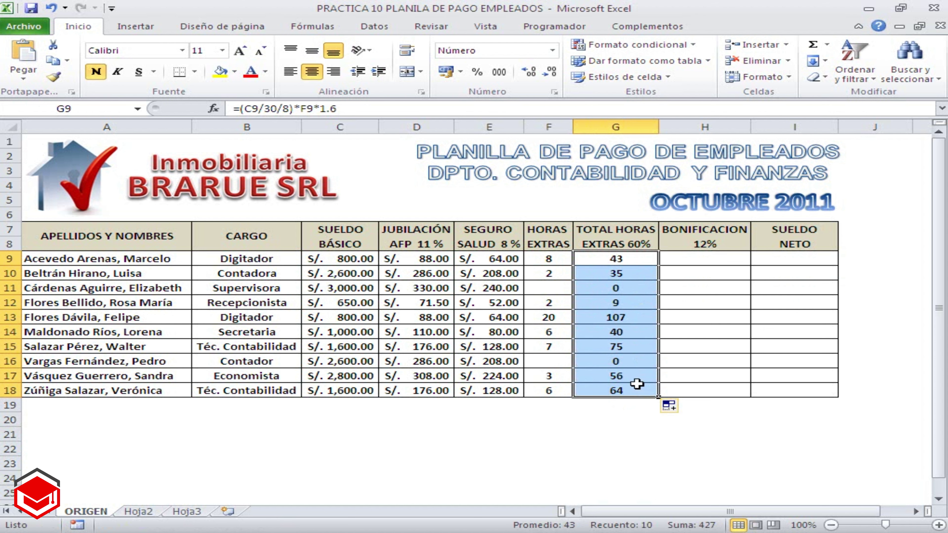
{"action": "left_click", "coordinate": [626, 425]}
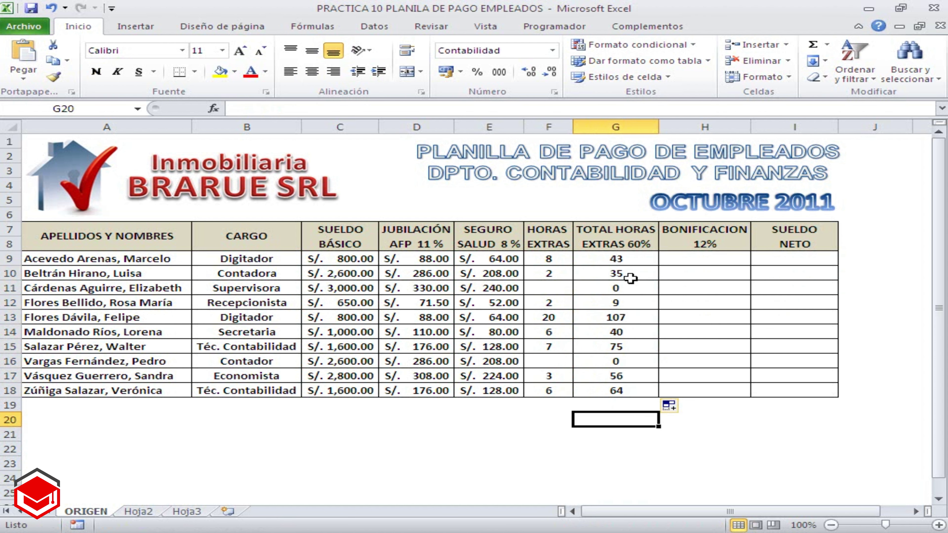
Step: Shade cell G9 with yellow fill color
{"action": "left_click", "coordinate": [634, 259]}
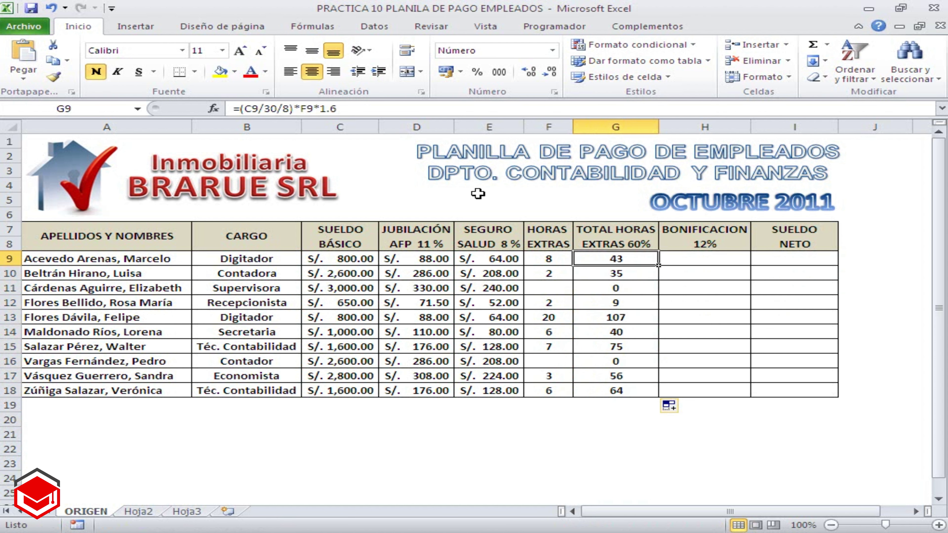
{"action": "left_click", "coordinate": [224, 72]}
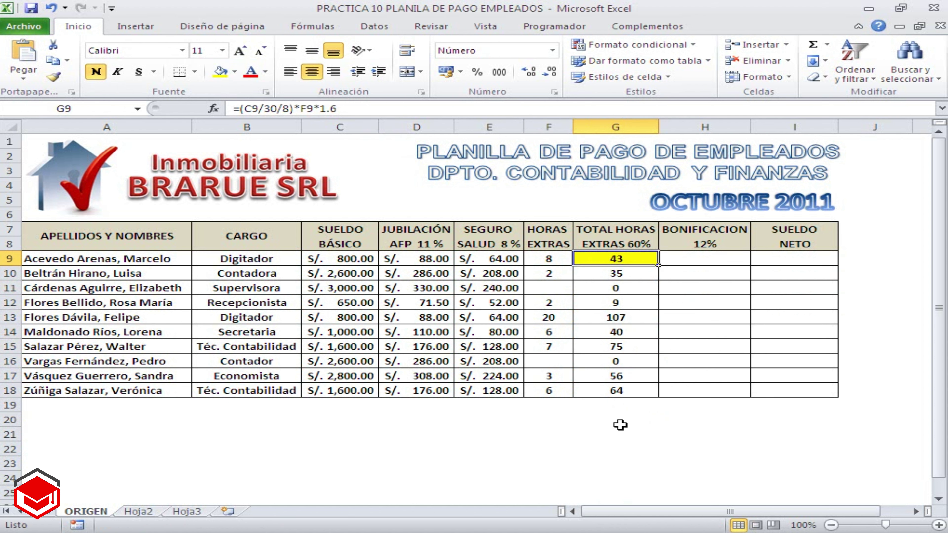
{"action": "left_click", "coordinate": [614, 417]}
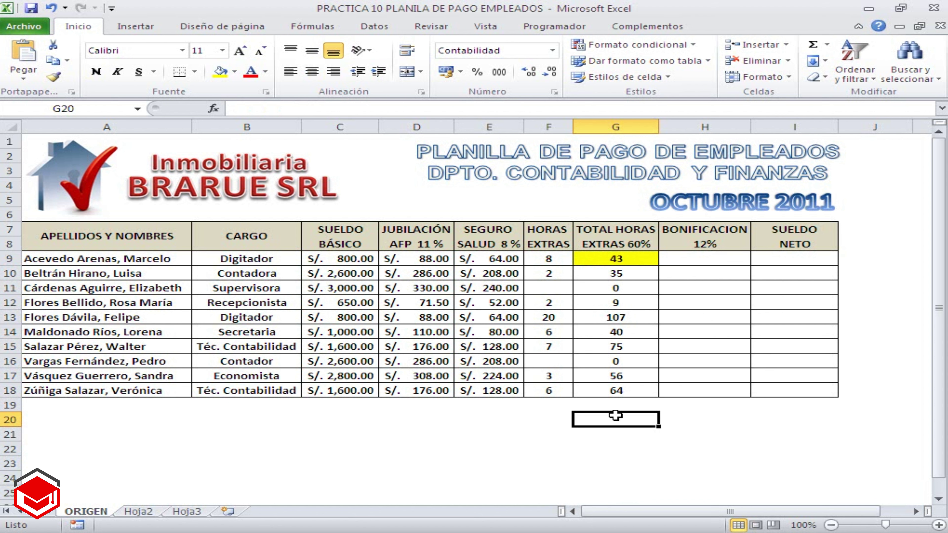
Step: Compute the normal hourly wage in G20 as =C9/30/8, giving S/. 3.33
{"action": "type", "text": "="}
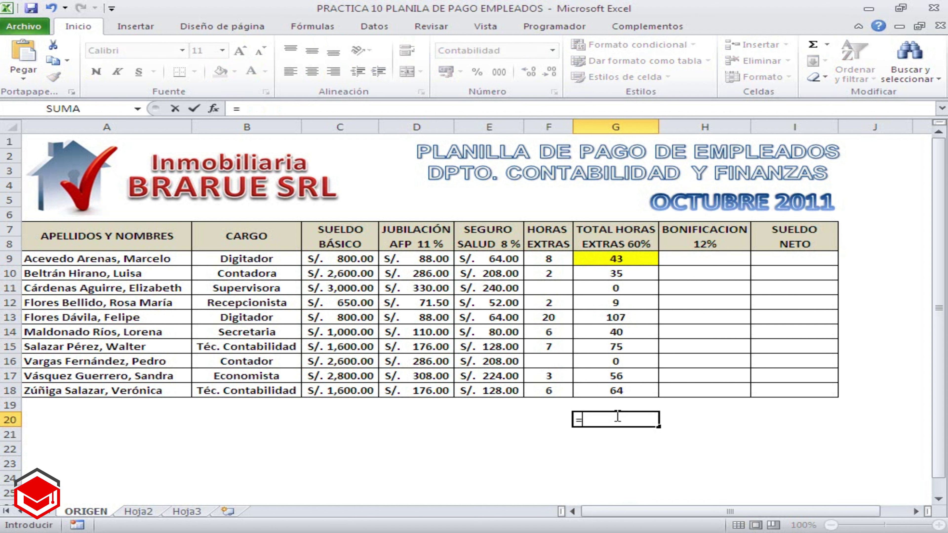
{"action": "left_click", "coordinate": [359, 257]}
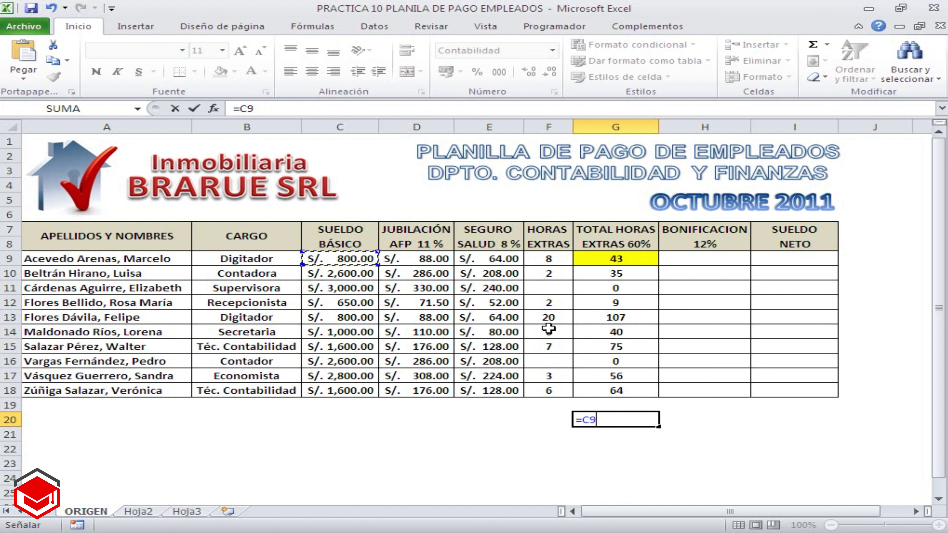
{"action": "type", "text": "/"}
{"action": "type", "text": "30/"}
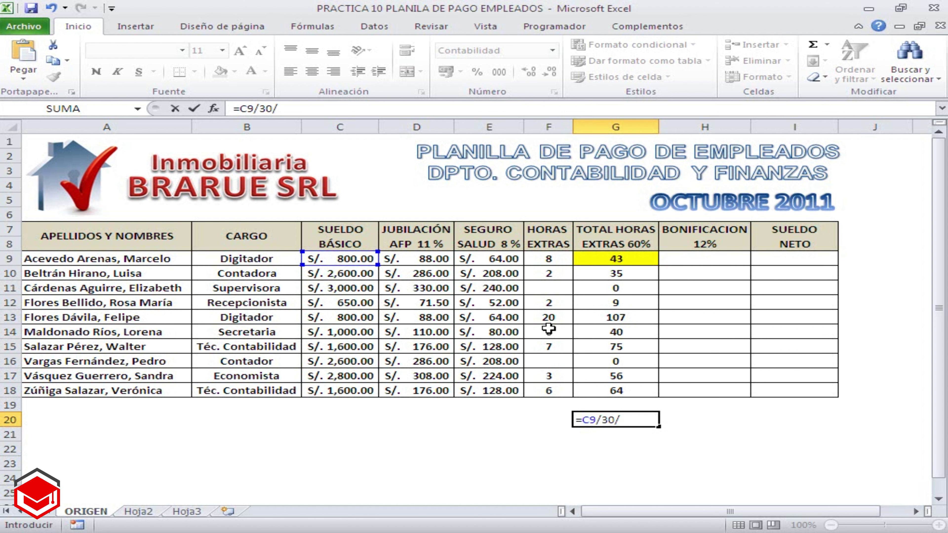
{"action": "type", "text": "8"}
{"action": "key", "text": "Return"}
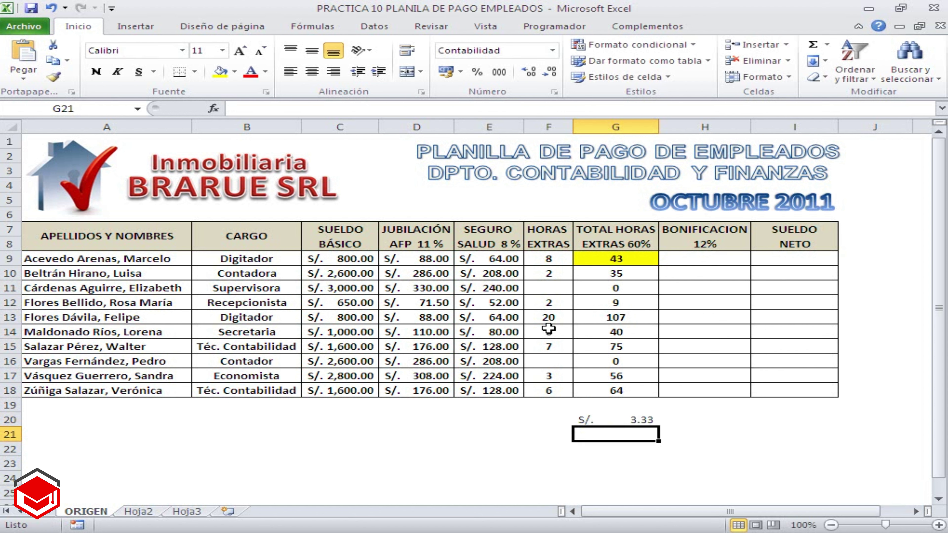
{"action": "left_click", "coordinate": [634, 424]}
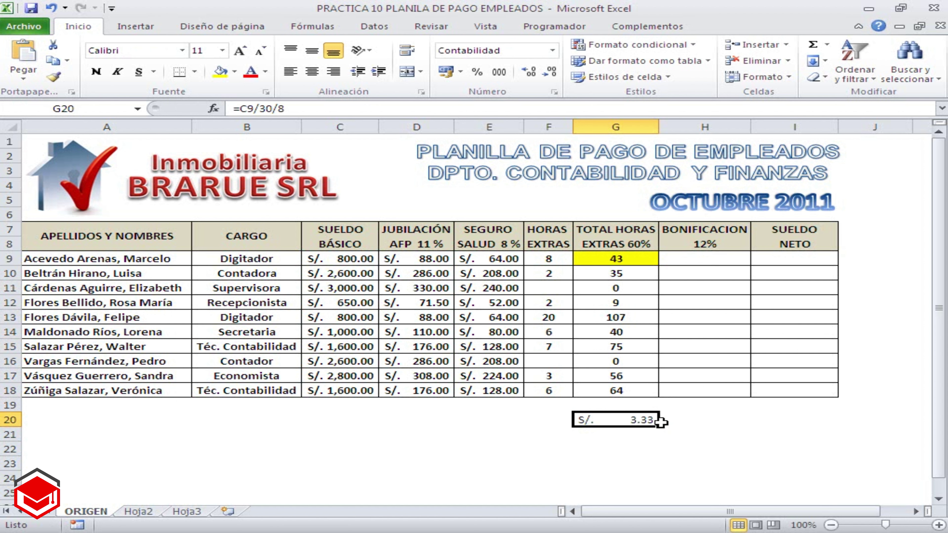
Step: Label the rate 'hora de trabajo - normal' in H20
{"action": "left_click", "coordinate": [701, 420]}
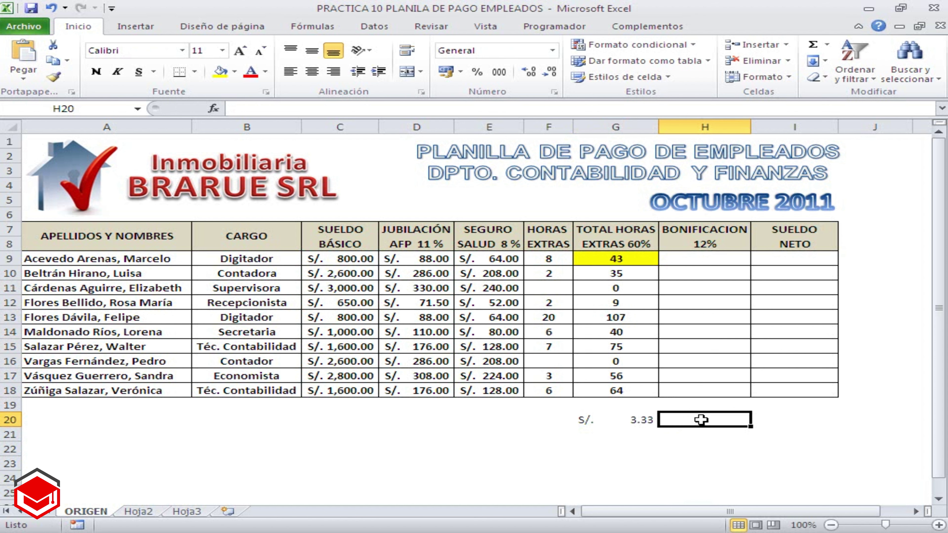
{"action": "type", "text": "h"}
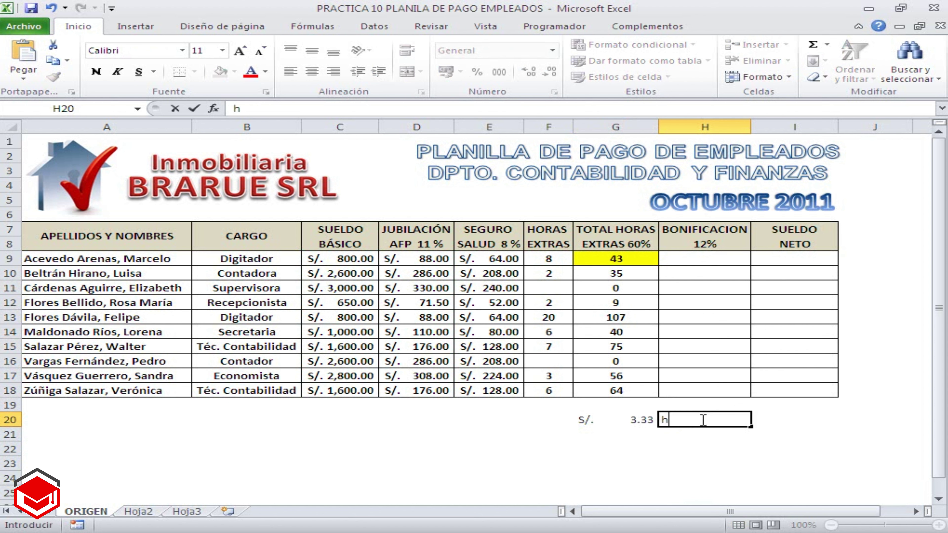
{"action": "type", "text": "ora de"}
{"action": "type", "text": " trabajo"}
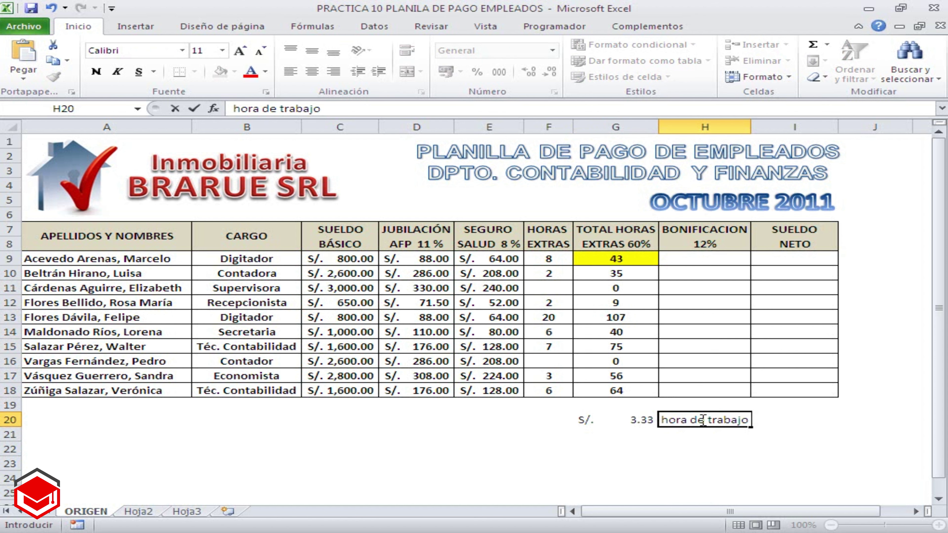
{"action": "type", "text": " - nor"}
{"action": "type", "text": "mal"}
{"action": "key", "text": "Return"}
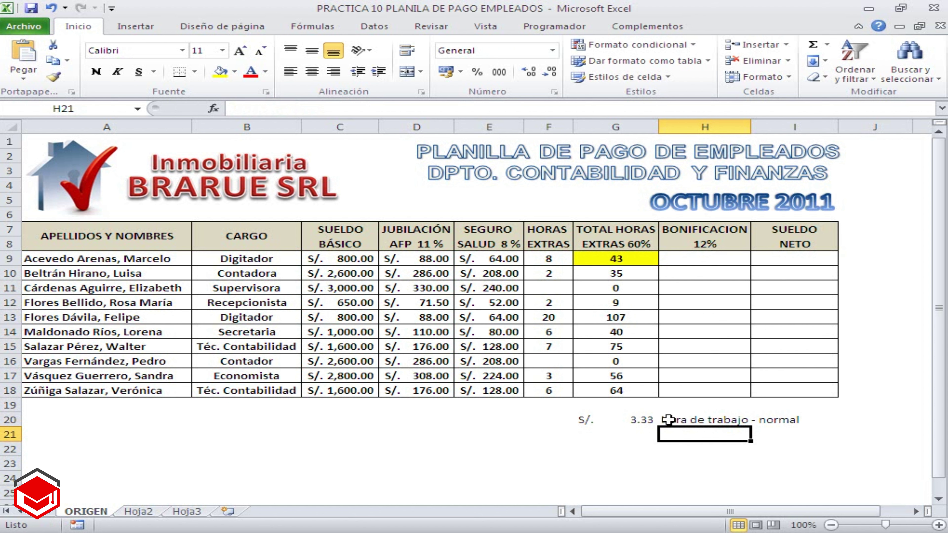
{"action": "left_click", "coordinate": [628, 431]}
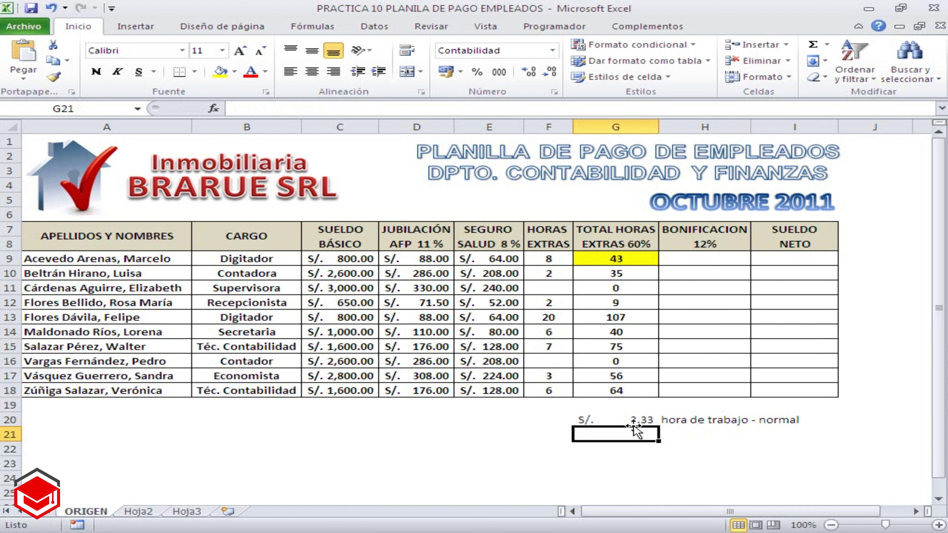
{"action": "left_click", "coordinate": [634, 418]}
{"action": "left_click", "coordinate": [634, 432]}
Step: Enter =G20*1.60 in G21 for the 60% overtime hourly rate of S/. 5.33
{"action": "type", "text": "="}
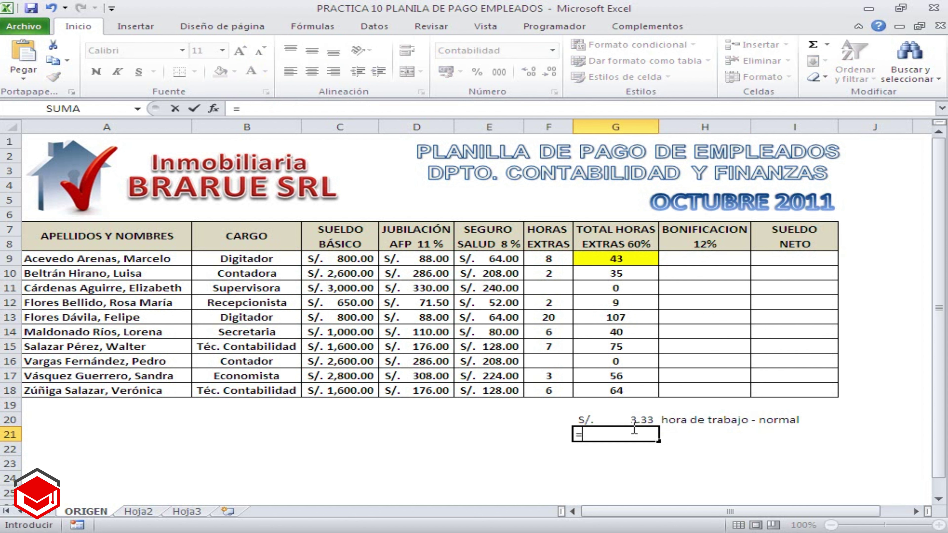
{"action": "left_click", "coordinate": [628, 419]}
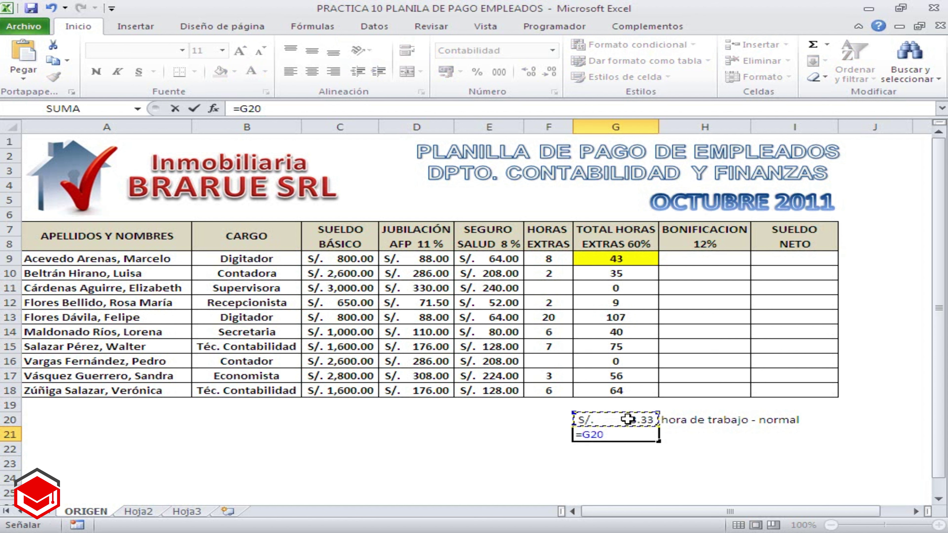
{"action": "type", "text": "*"}
{"action": "type", "text": "1.60"}
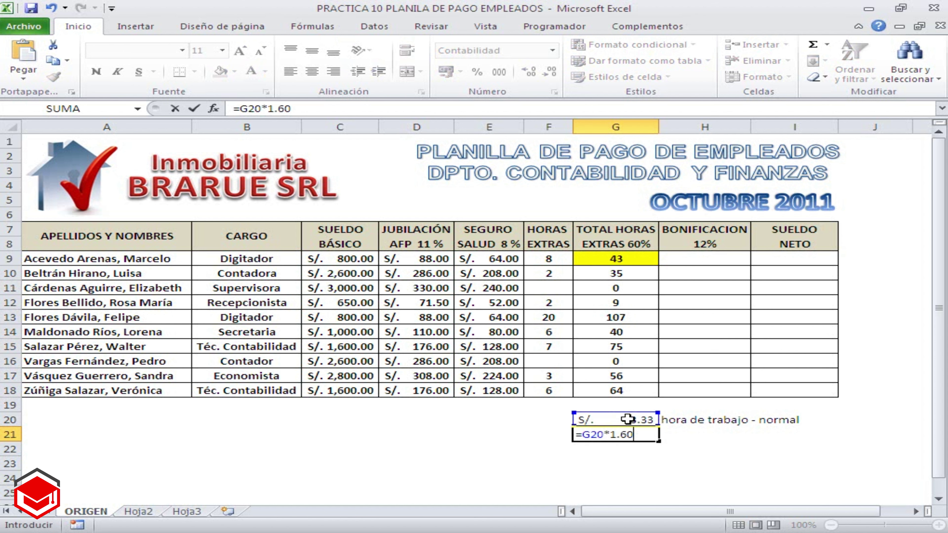
{"action": "key", "text": "Return"}
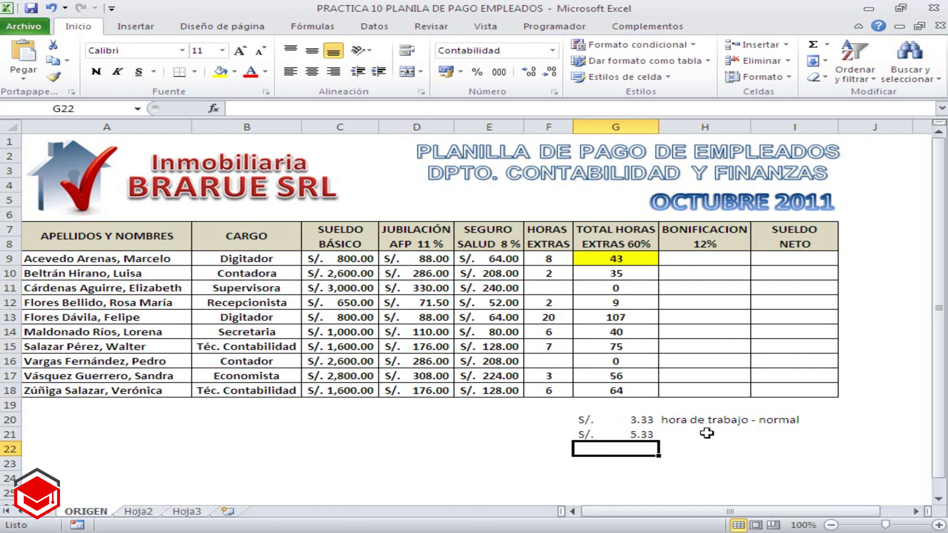
Step: Label it 'hora de trabajo - incluyendo el 60%' in H21
{"action": "left_click", "coordinate": [707, 433]}
{"action": "type", "text": "h"}
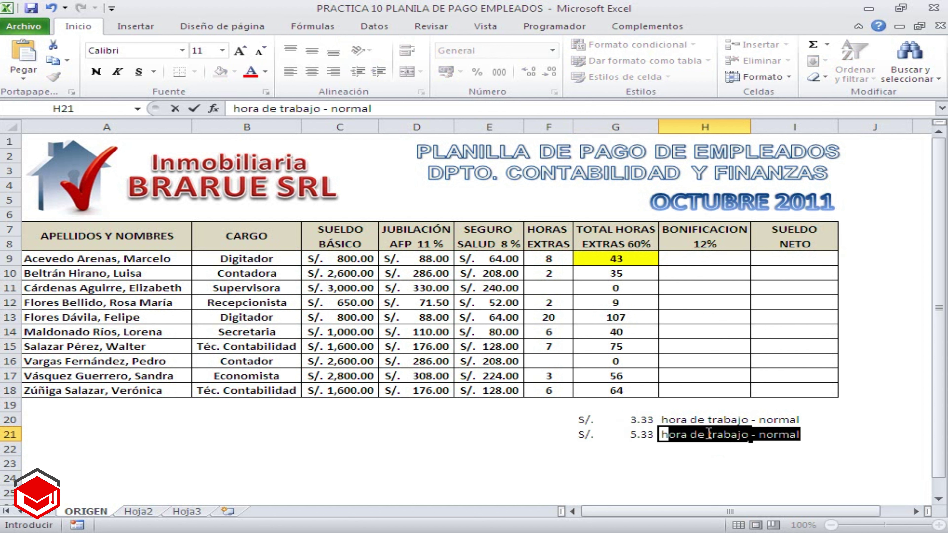
{"action": "type", "text": "ora de "}
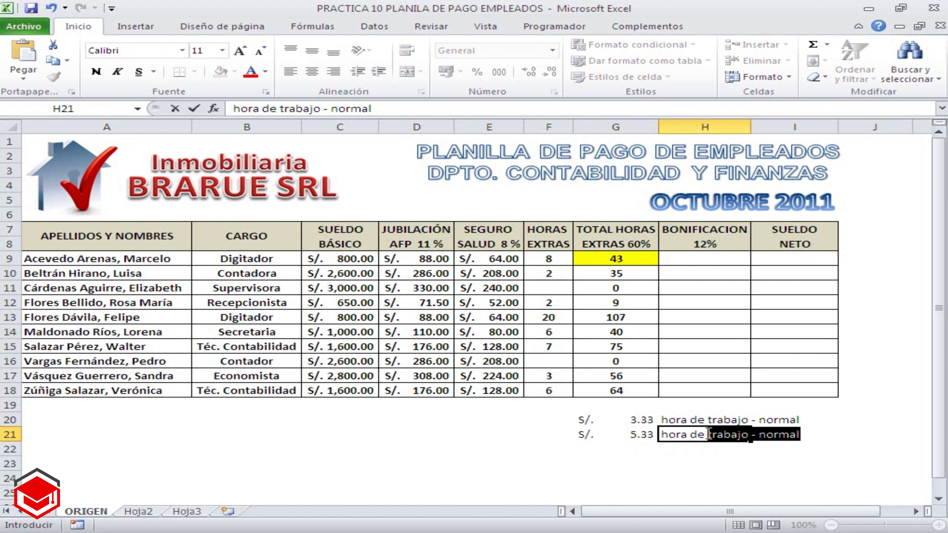
{"action": "type", "text": "trabajo "}
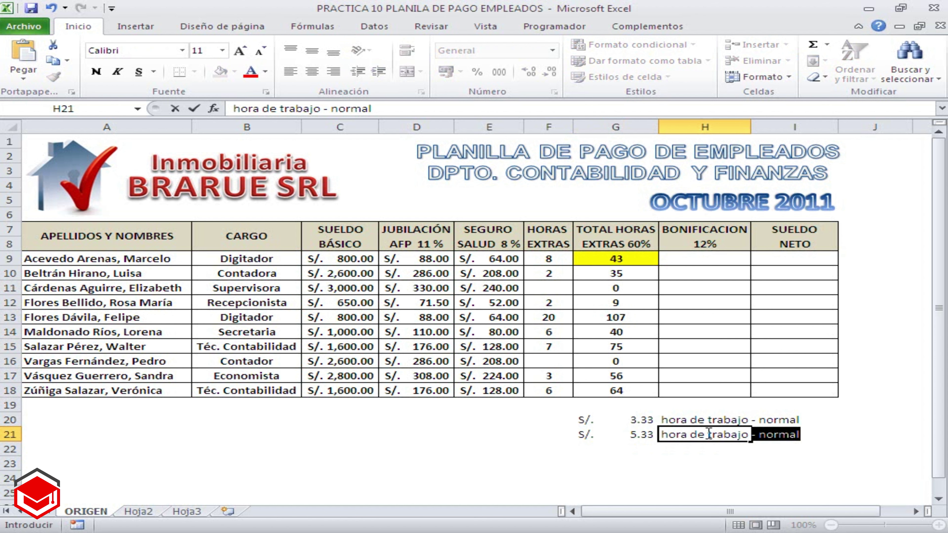
{"action": "type", "text": "-"}
{"action": "left_click", "coordinate": [708, 434]}
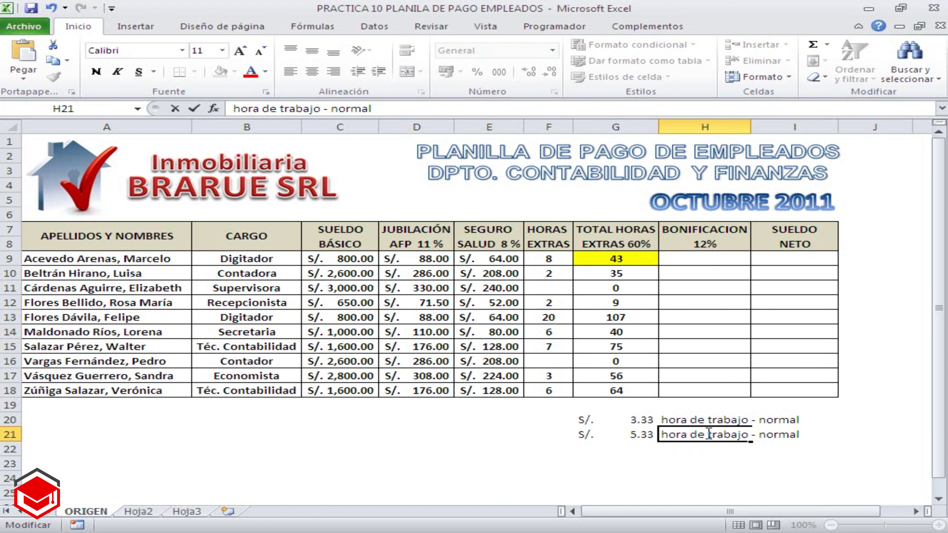
{"action": "key", "text": "Delete"}
{"action": "key", "text": "Delete"}
{"action": "key", "text": "Delete"}
{"action": "key", "text": "Delete"}
{"action": "key", "text": "Delete"}
{"action": "key", "text": "Delete"}
{"action": "type", "text": "incluye"}
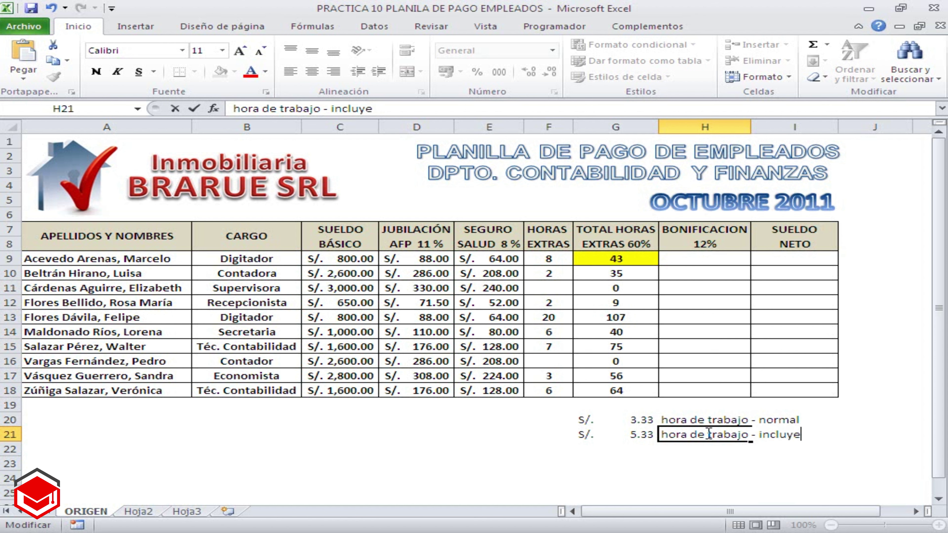
{"action": "type", "text": "ndo el "}
{"action": "type", "text": "60%"}
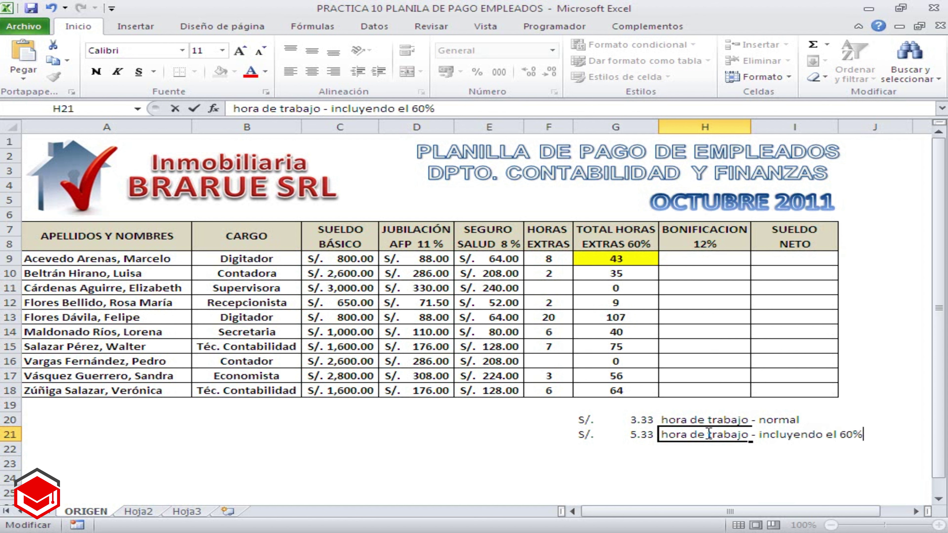
{"action": "key", "text": "Return"}
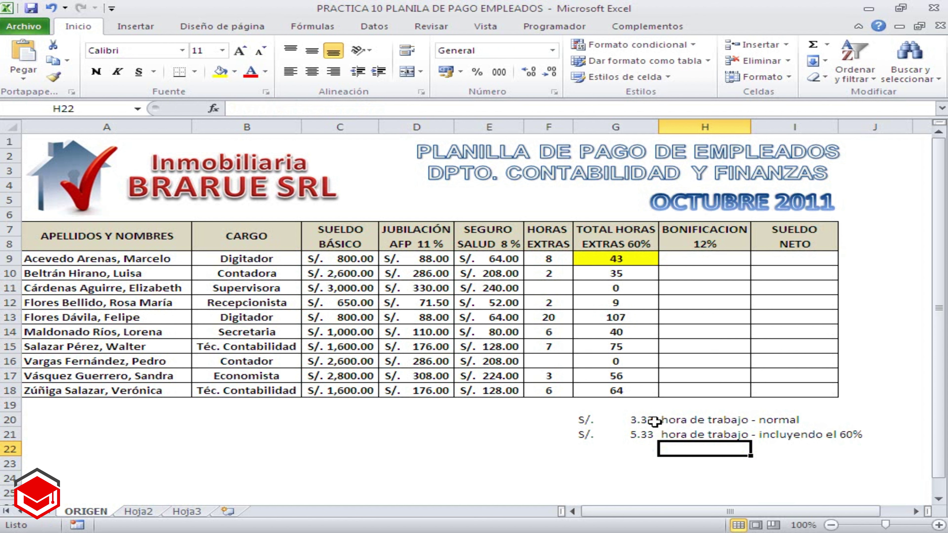
{"action": "left_click", "coordinate": [625, 420]}
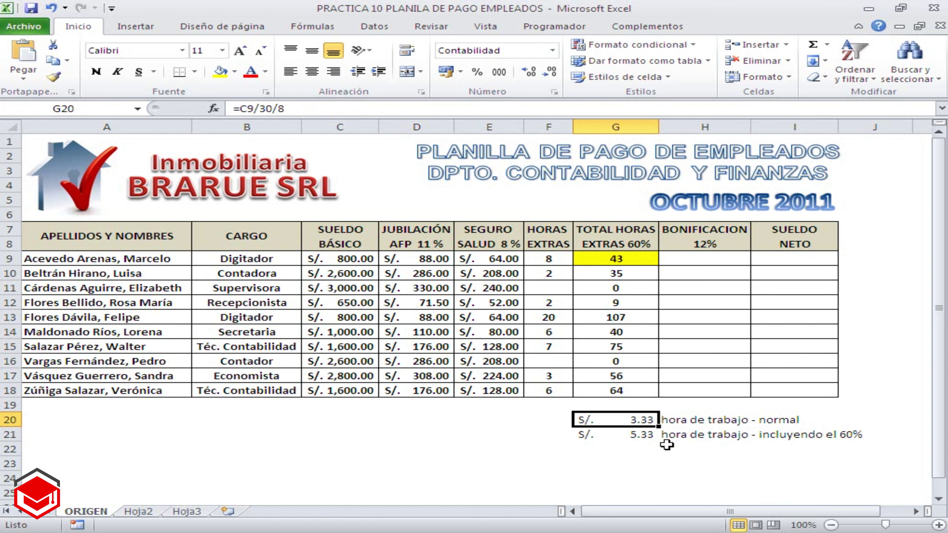
{"action": "left_click", "coordinate": [612, 437]}
{"action": "left_click", "coordinate": [611, 420]}
{"action": "left_click", "coordinate": [621, 434]}
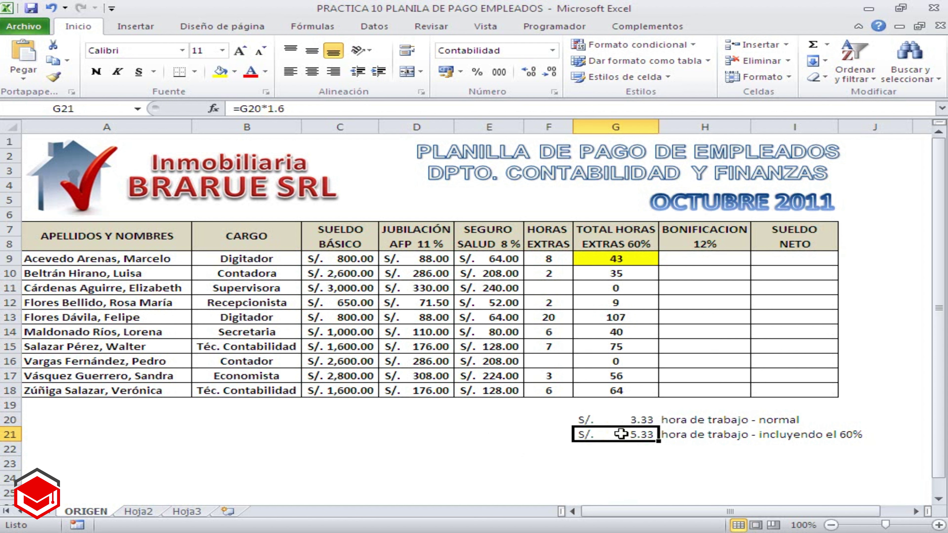
{"action": "double_click", "coordinate": [621, 434]}
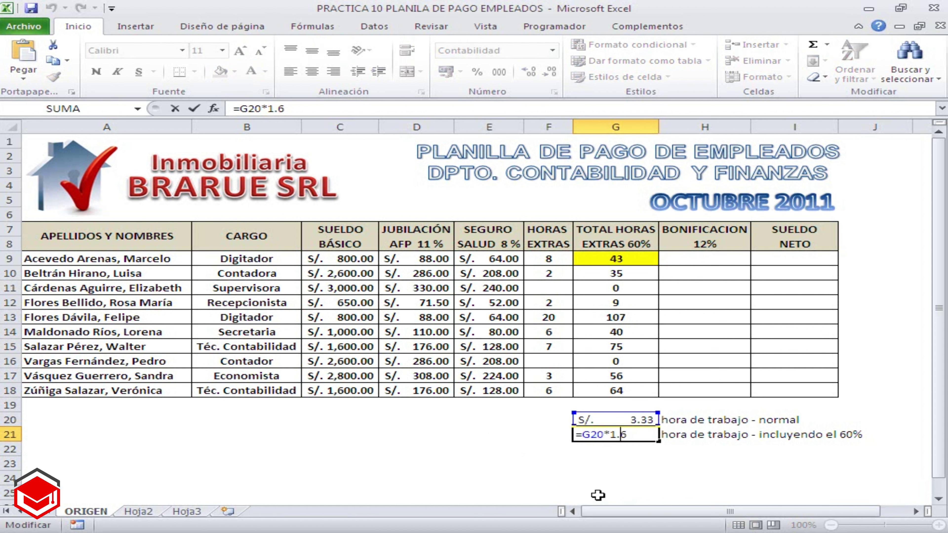
{"action": "key", "text": "Return"}
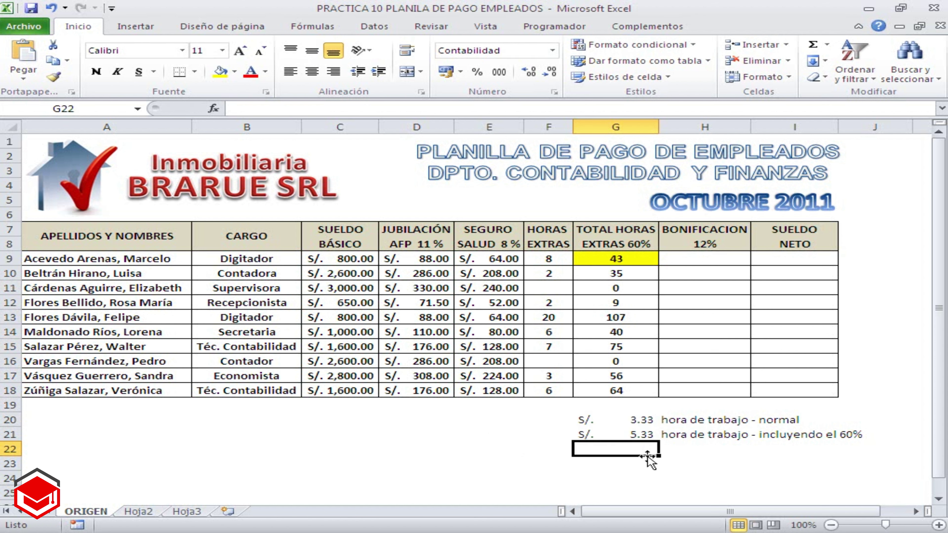
Step: Enter =G20+(G20*60%) in G22, also giving S/. 5.33
{"action": "type", "text": "="}
{"action": "left_click", "coordinate": [628, 420]}
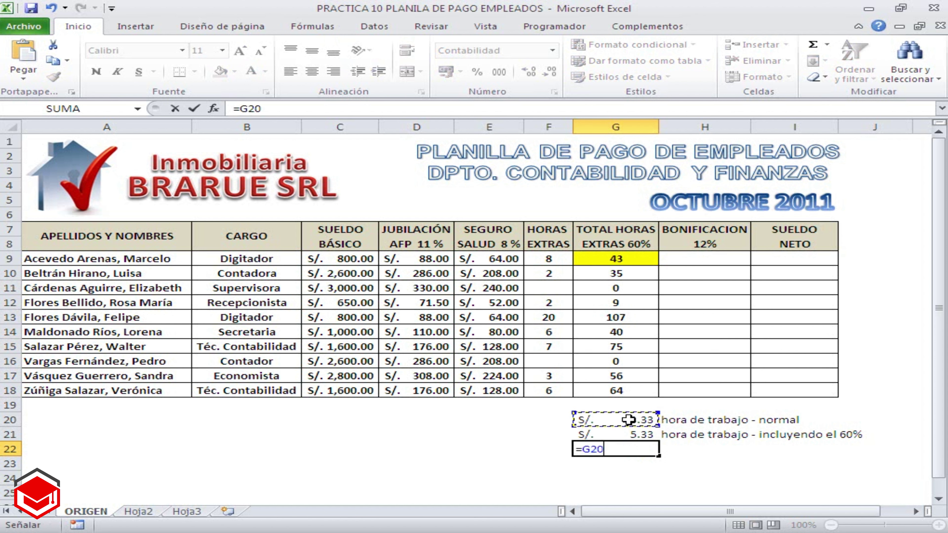
{"action": "type", "text": "+"}
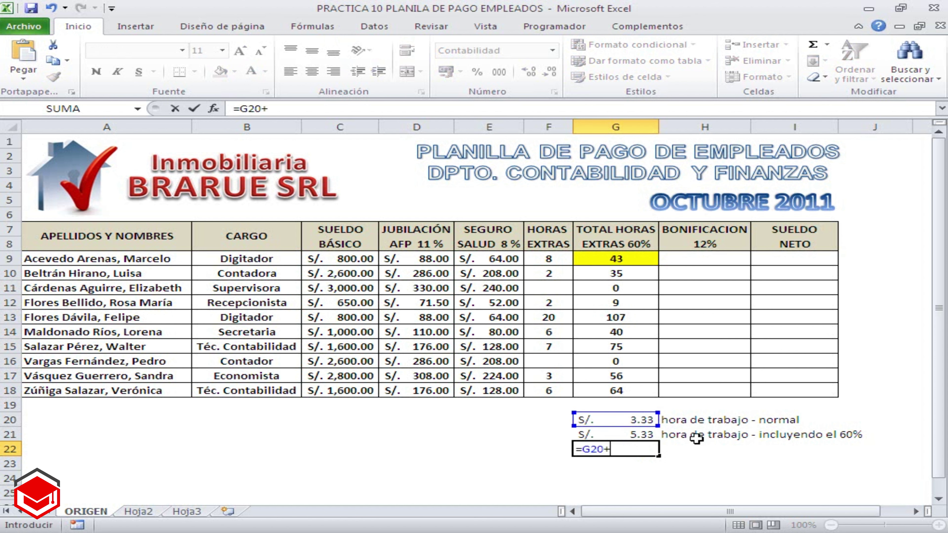
{"action": "type", "text": "("}
{"action": "left_click", "coordinate": [627, 420]}
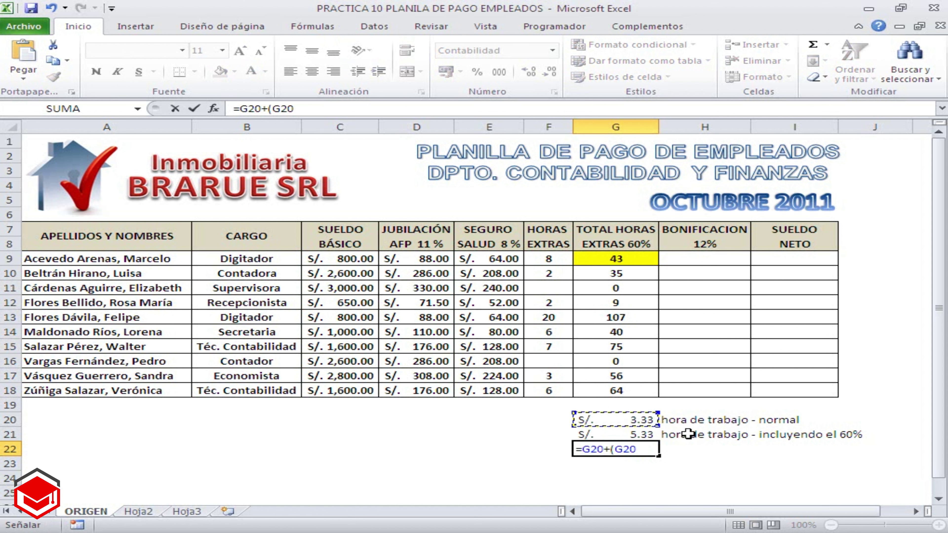
{"action": "type", "text": "*60"}
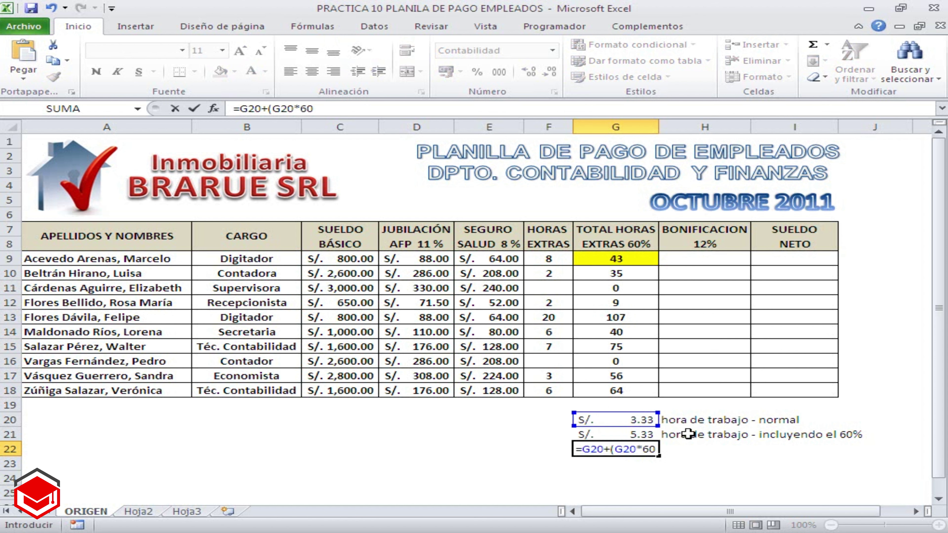
{"action": "type", "text": "%)"}
{"action": "key", "text": "Return"}
Step: Compare the G21 and G22 rate formulas side by side in edit mode
{"action": "left_click", "coordinate": [634, 448]}
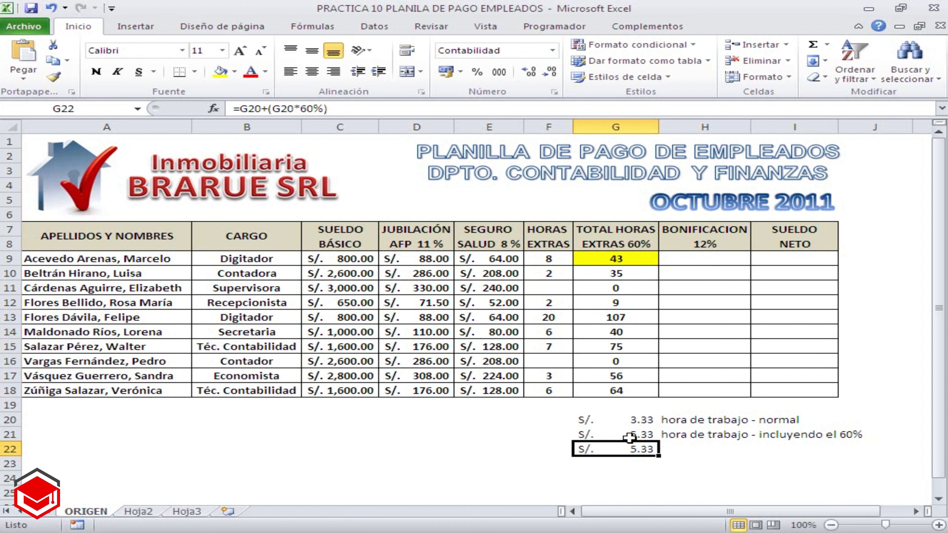
{"action": "left_click", "coordinate": [629, 435]}
{"action": "double_click", "coordinate": [627, 434]}
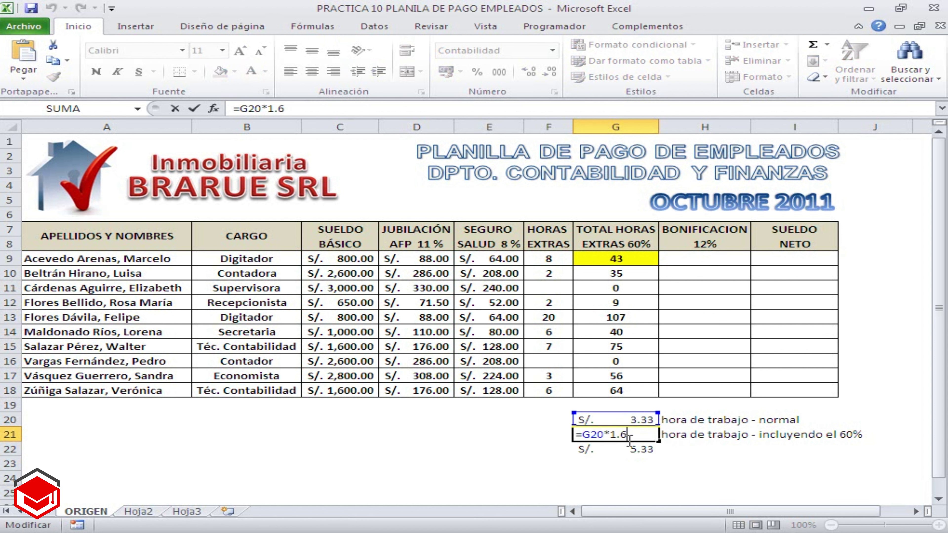
{"action": "left_click", "coordinate": [629, 446]}
{"action": "double_click", "coordinate": [629, 448]}
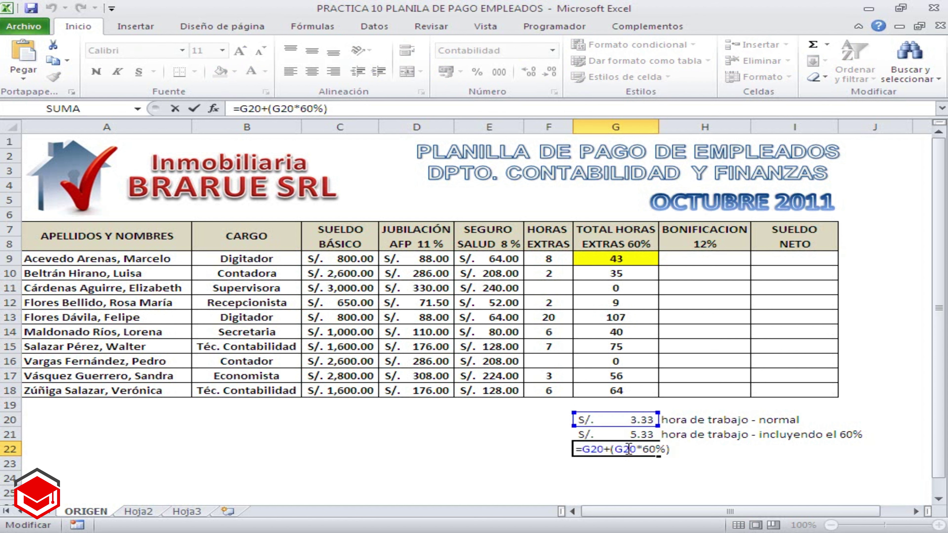
{"action": "key", "text": "Return"}
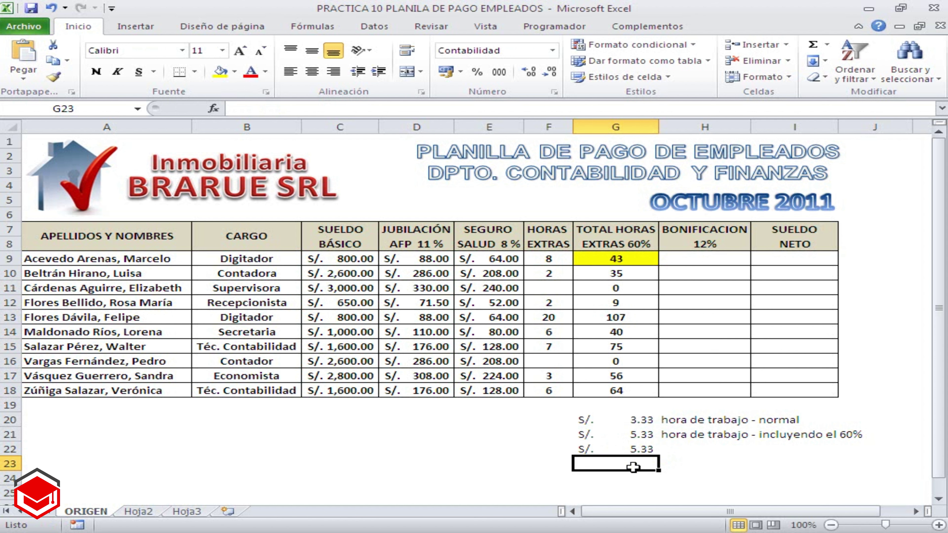
Step: Enter =G22*F9 in G23, giving S/. 42.67 overtime pay
{"action": "type", "text": "="}
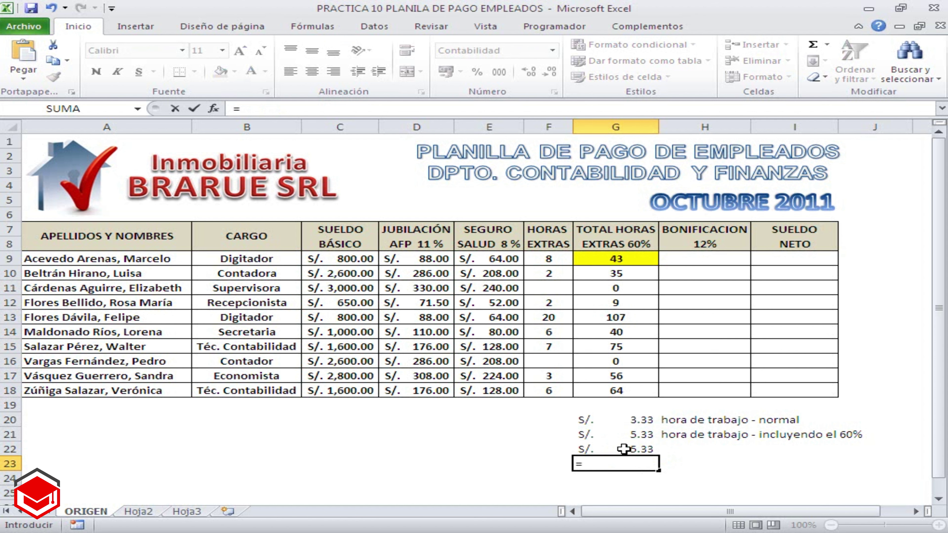
{"action": "left_click", "coordinate": [630, 451]}
{"action": "type", "text": "*"}
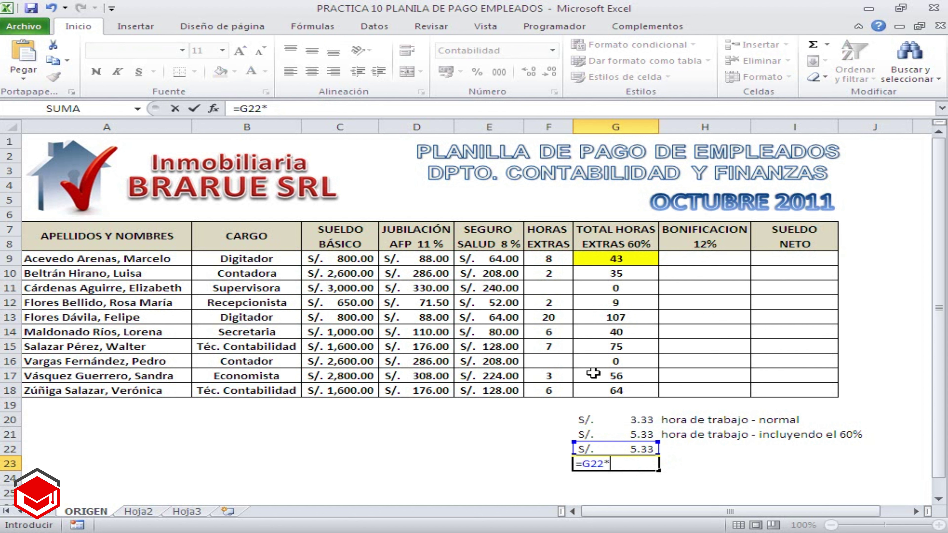
{"action": "left_click", "coordinate": [547, 256]}
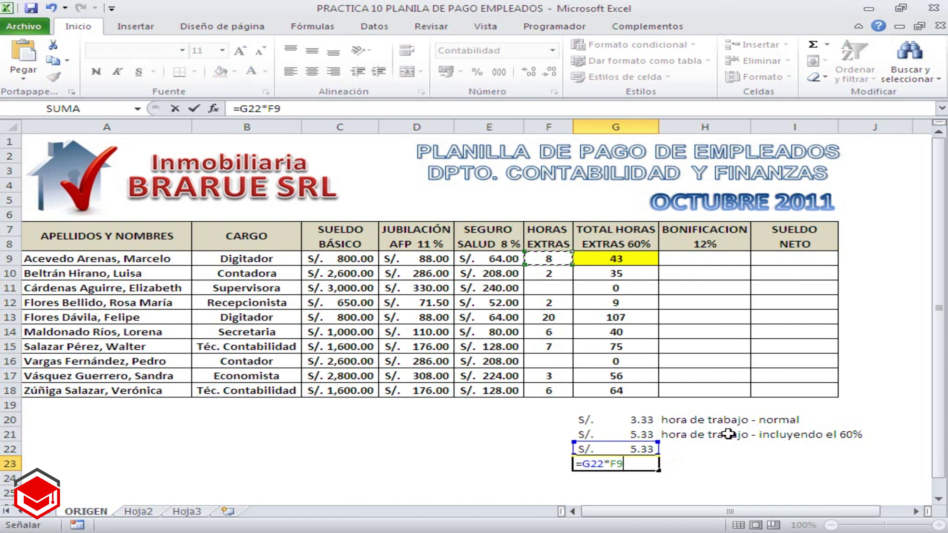
{"action": "key", "text": "Return"}
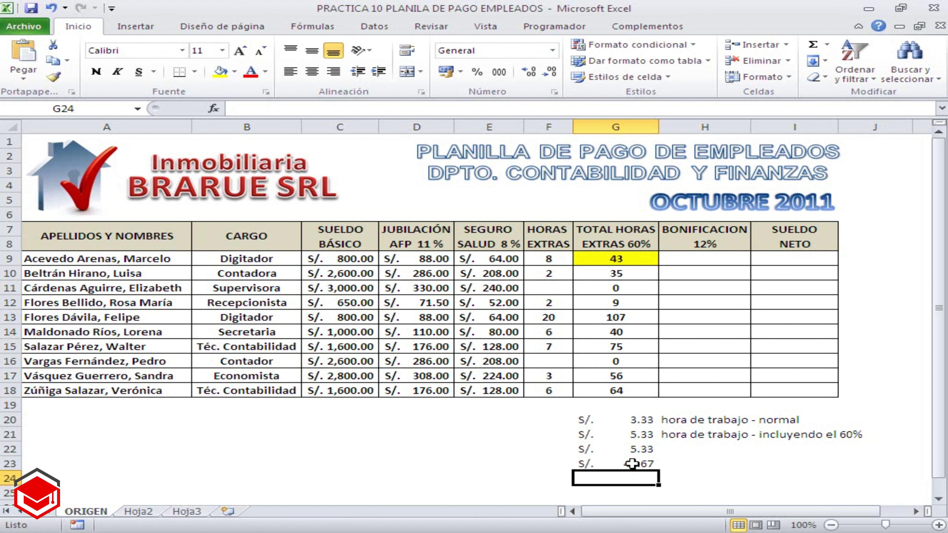
Step: Compare the G23 result against the overtime formula in G9
{"action": "left_click", "coordinate": [630, 463]}
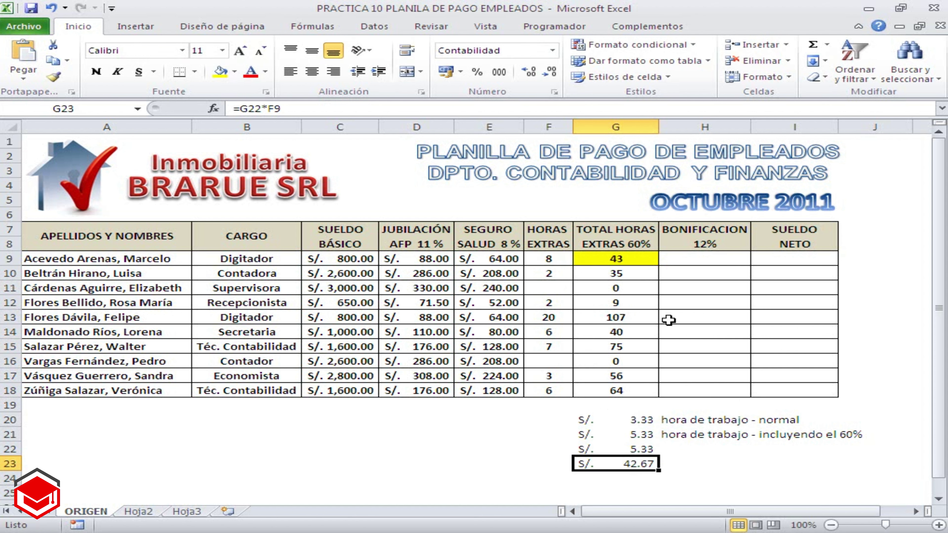
{"action": "left_click", "coordinate": [623, 258]}
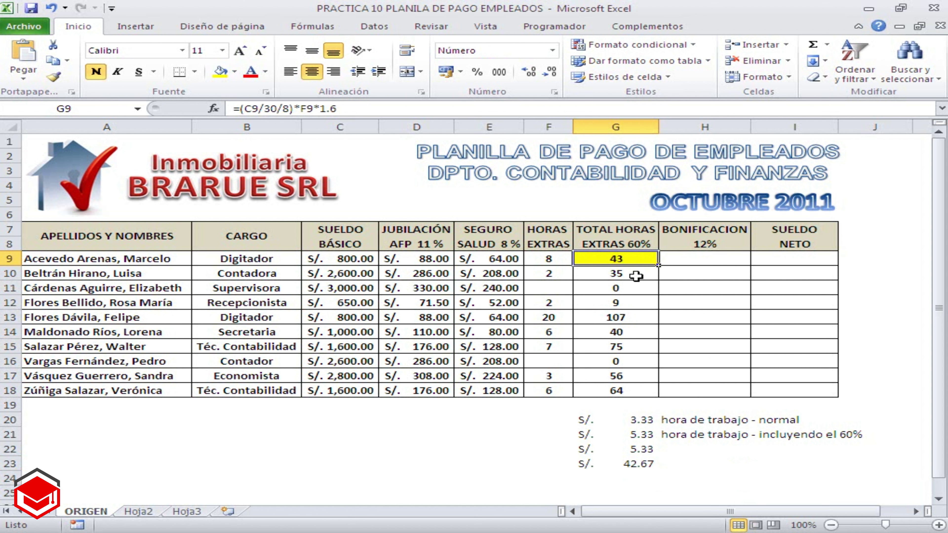
{"action": "left_click", "coordinate": [630, 467]}
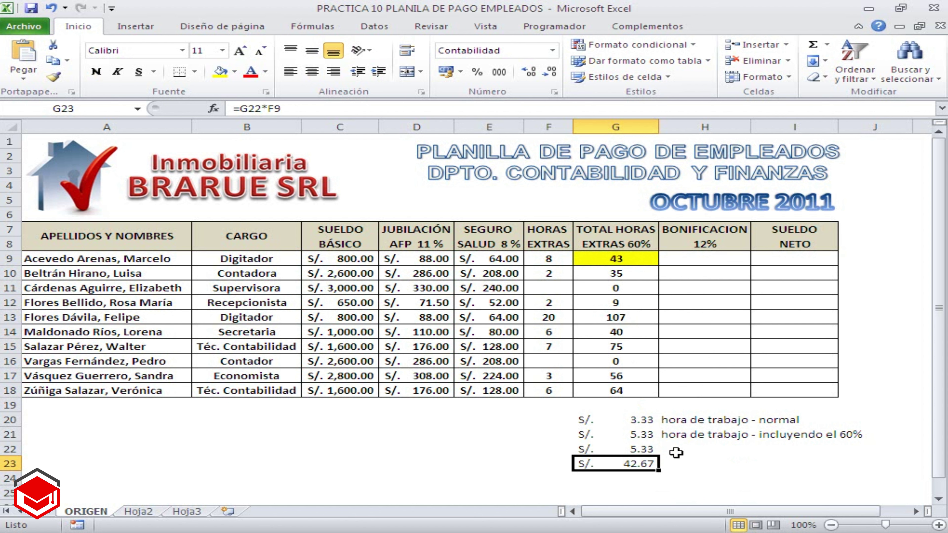
{"action": "left_click", "coordinate": [624, 261]}
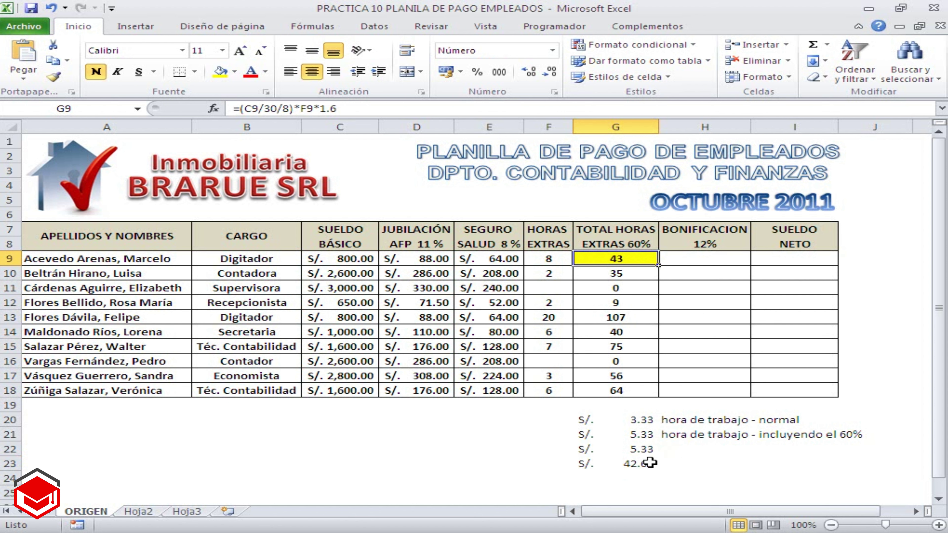
{"action": "left_click", "coordinate": [708, 260]}
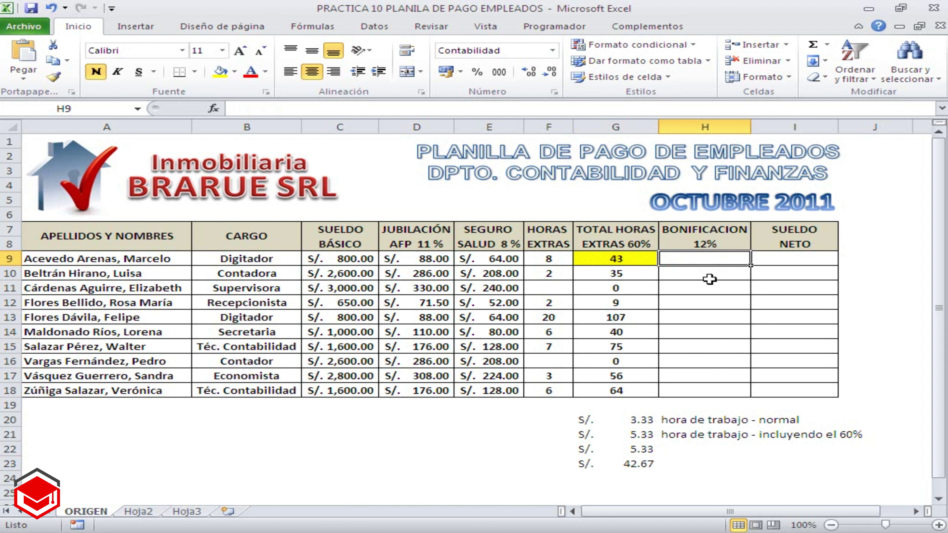
Step: Enter =C9*12% in H9 and fill it down to H18 for every employee's bonus
{"action": "type", "text": "="}
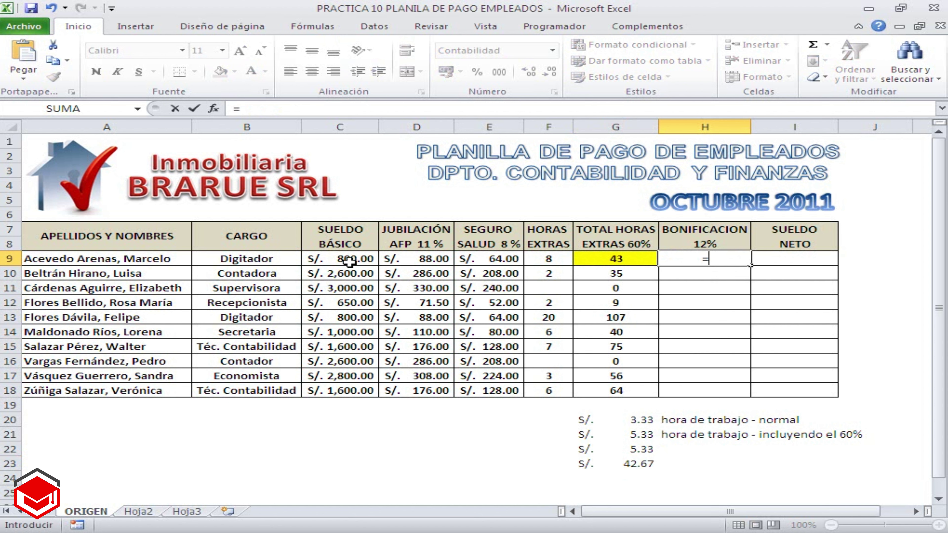
{"action": "left_click", "coordinate": [342, 259]}
{"action": "type", "text": "*"}
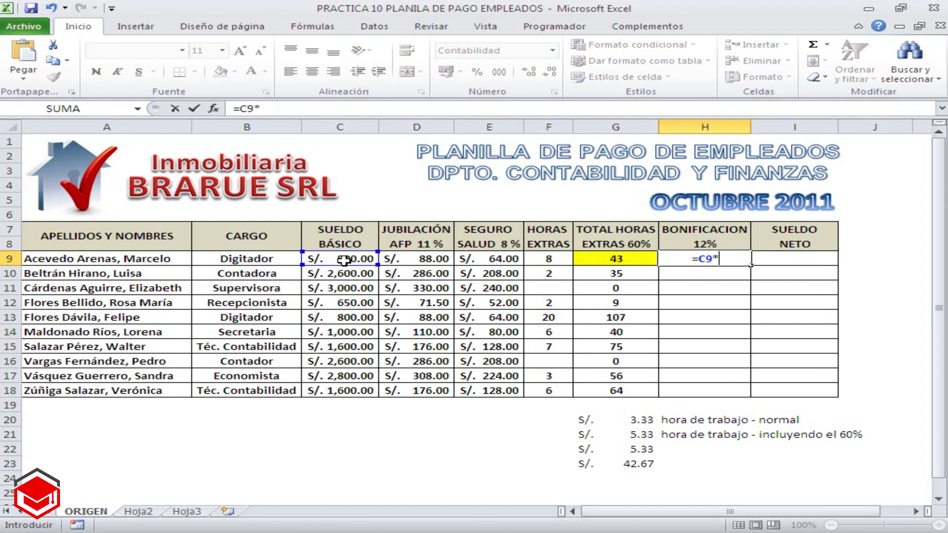
{"action": "type", "text": "12%"}
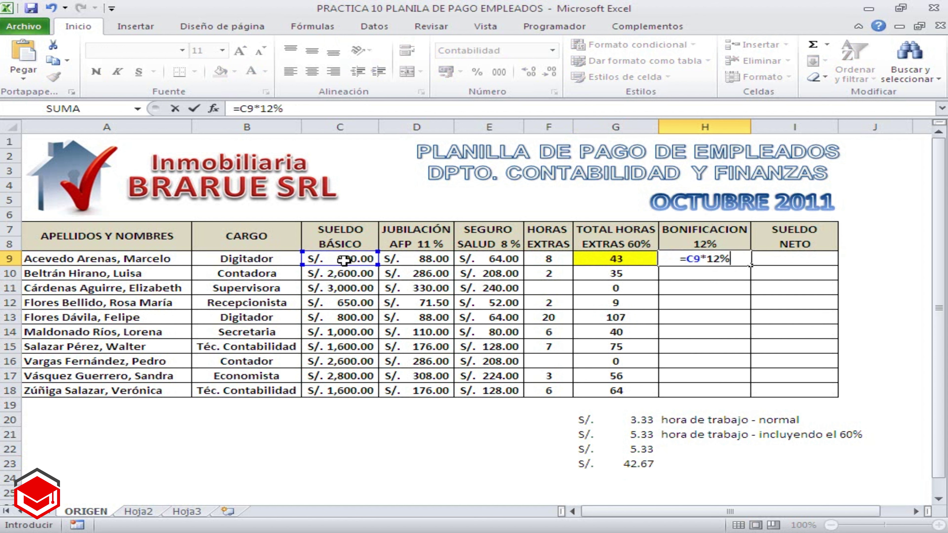
{"action": "key", "text": "Return"}
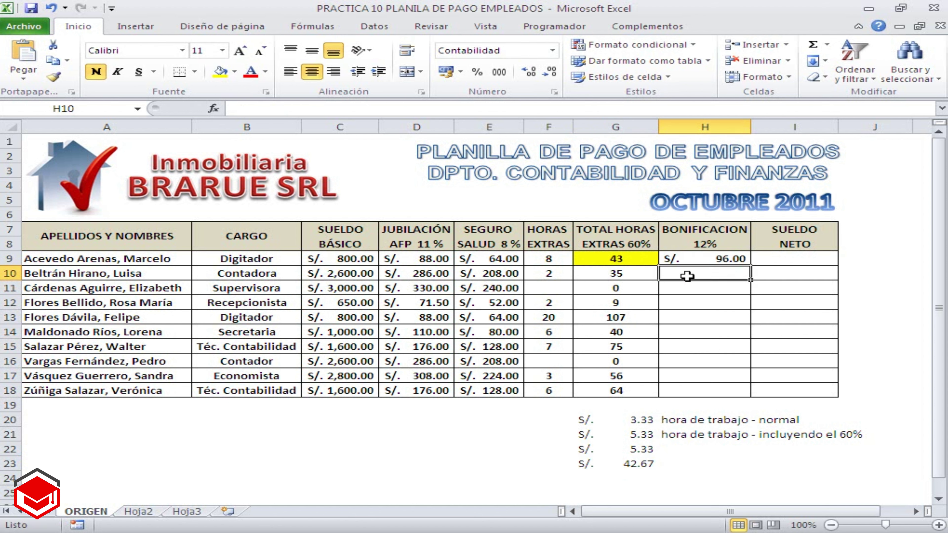
{"action": "left_click", "coordinate": [696, 261]}
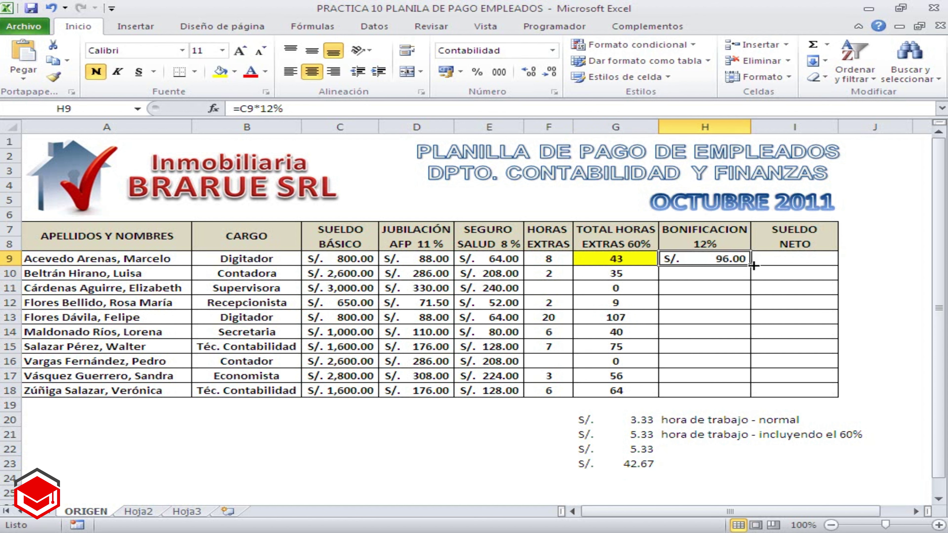
{"action": "left_click_drag", "start_coordinate": [751, 265], "coordinate": [755, 392]}
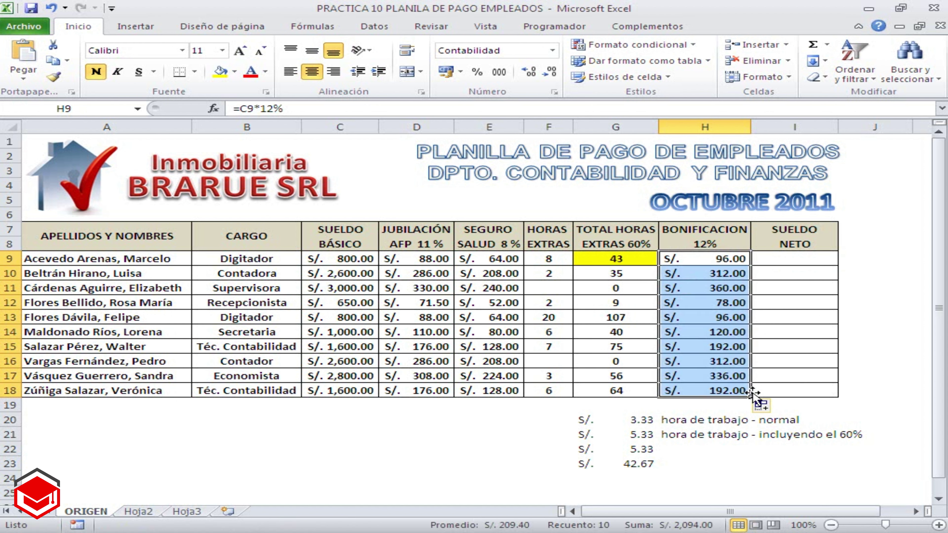
{"action": "left_click", "coordinate": [781, 255]}
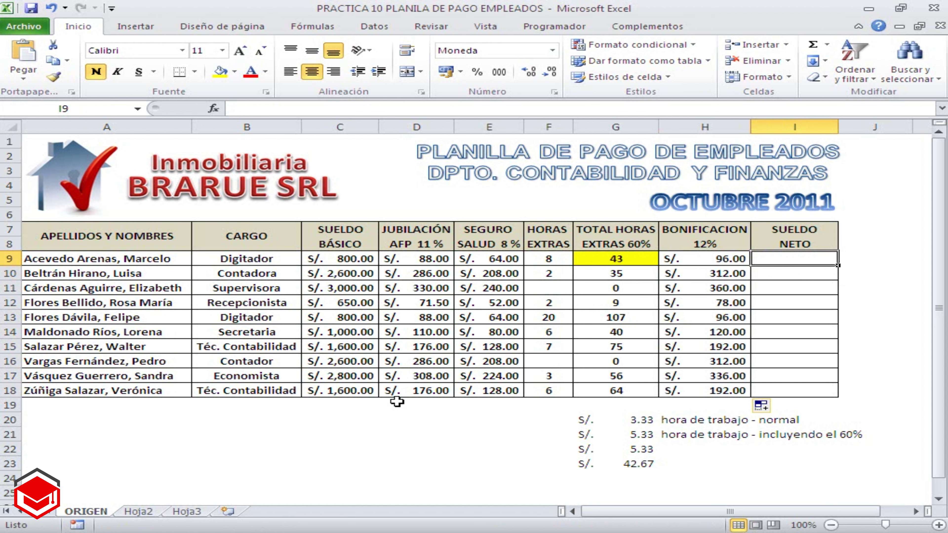
{"action": "key", "text": "alt+Tab"}
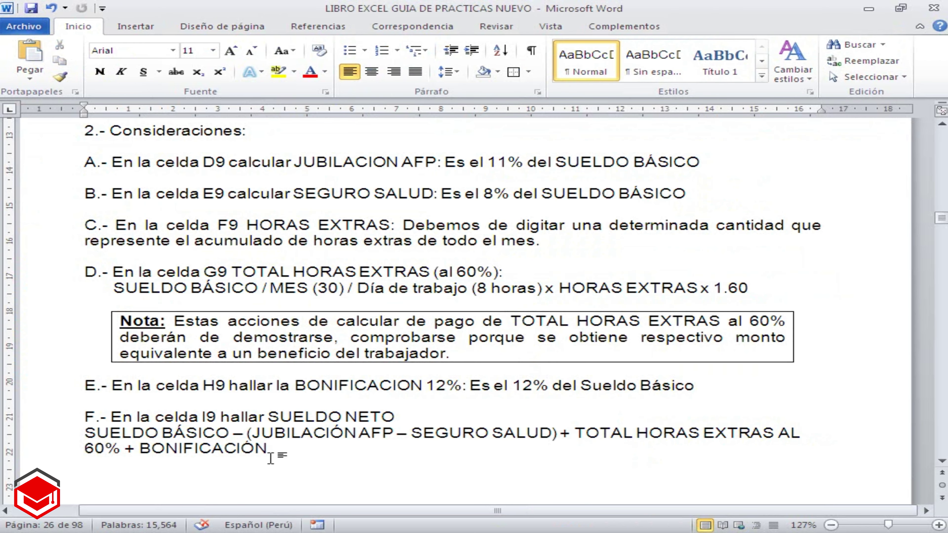
{"action": "left_click_drag", "start_coordinate": [85, 433], "coordinate": [491, 449]}
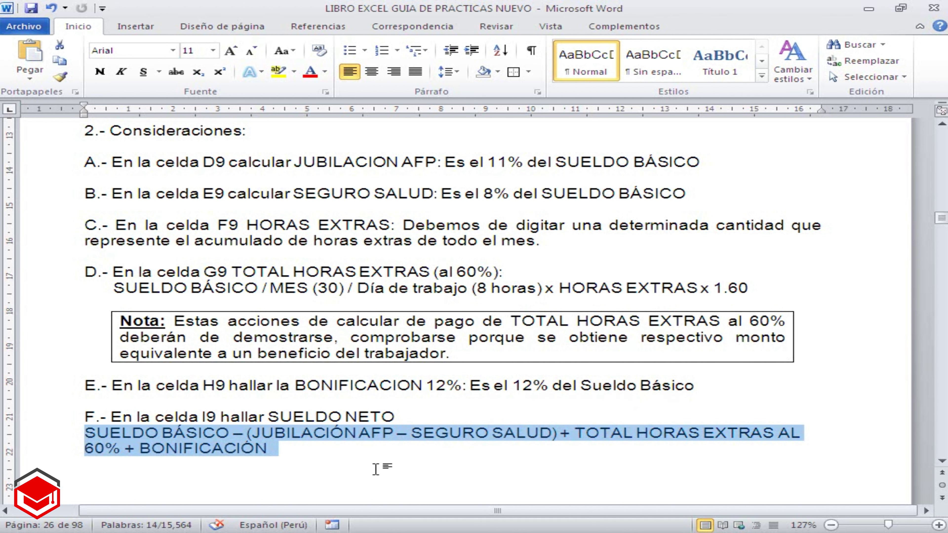
{"action": "key", "text": "alt+Tab"}
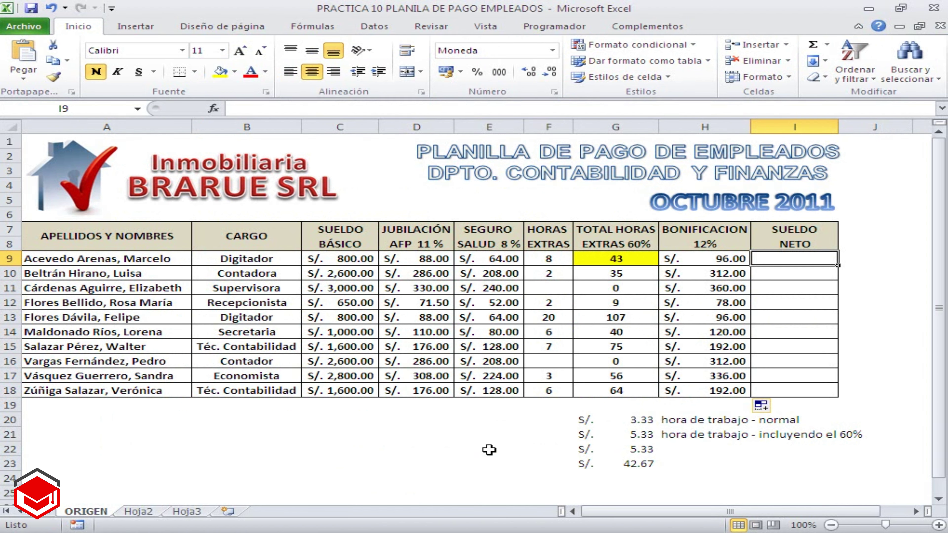
Step: Build =C9-(D9+E9)+G9+H9 in I9, giving a net salary of S/. 786.67
{"action": "type", "text": "="}
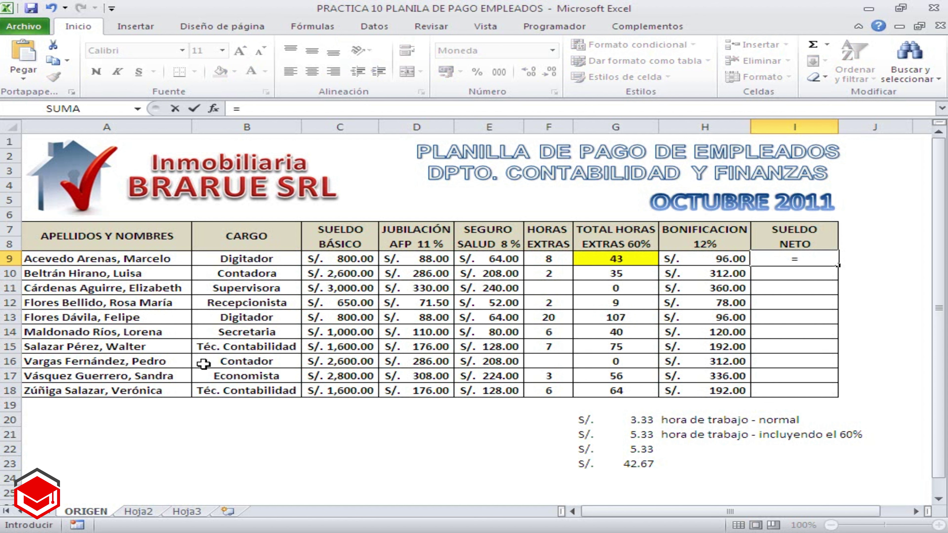
{"action": "left_click", "coordinate": [332, 261]}
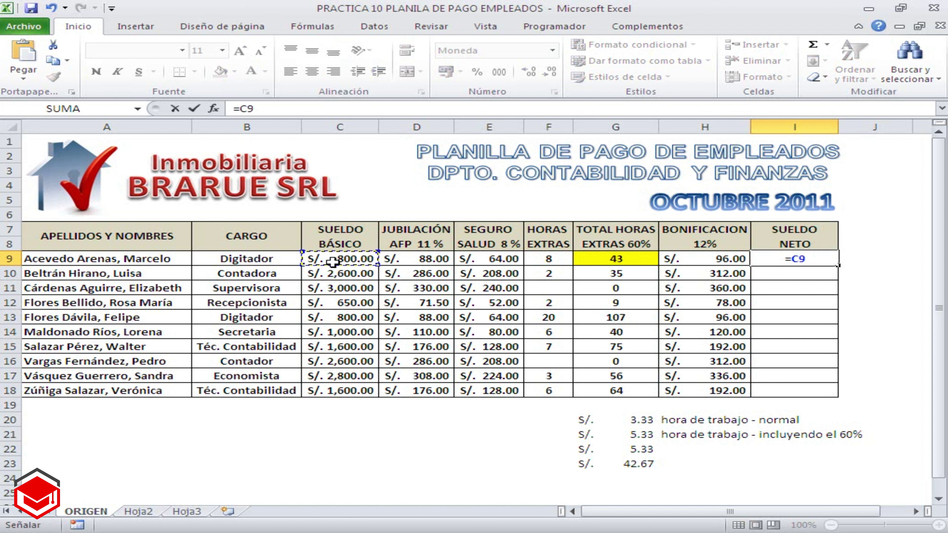
{"action": "type", "text": "-"}
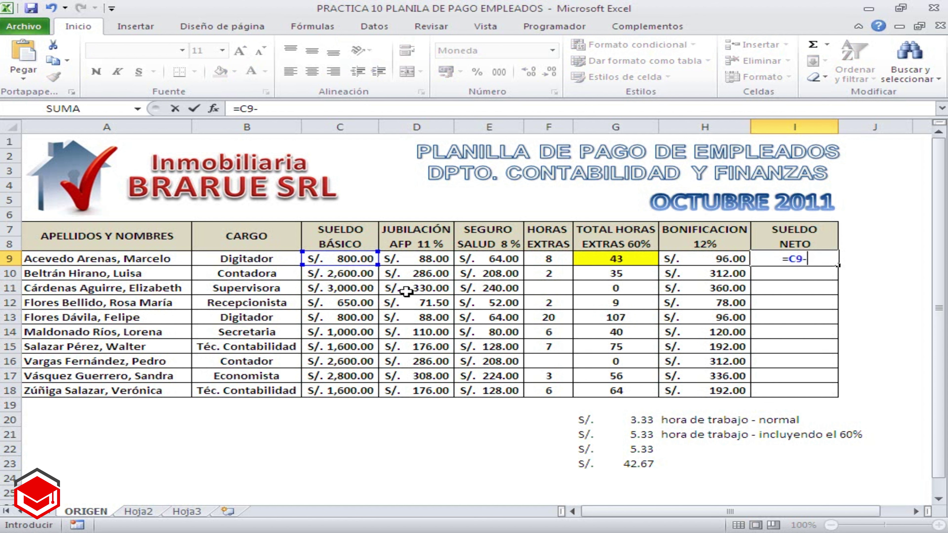
{"action": "left_click", "coordinate": [422, 261]}
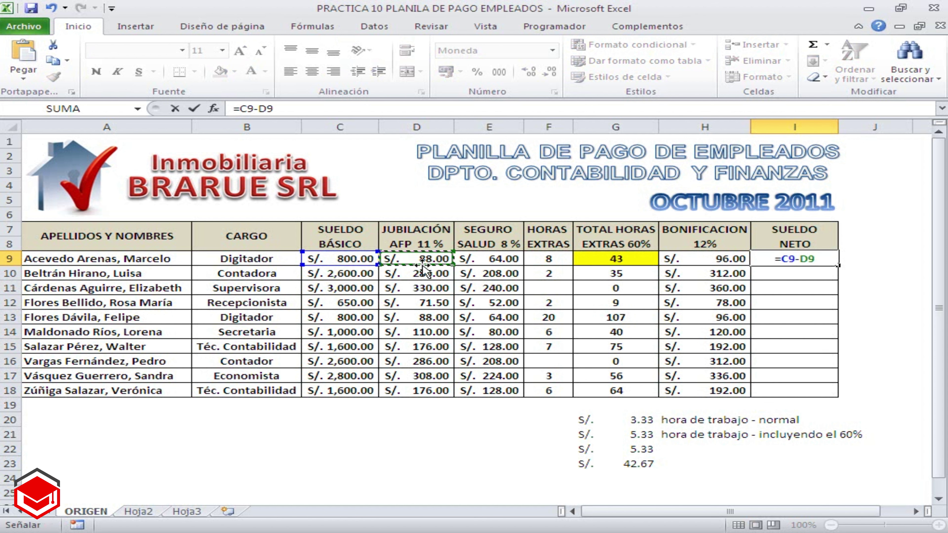
{"action": "type", "text": "+"}
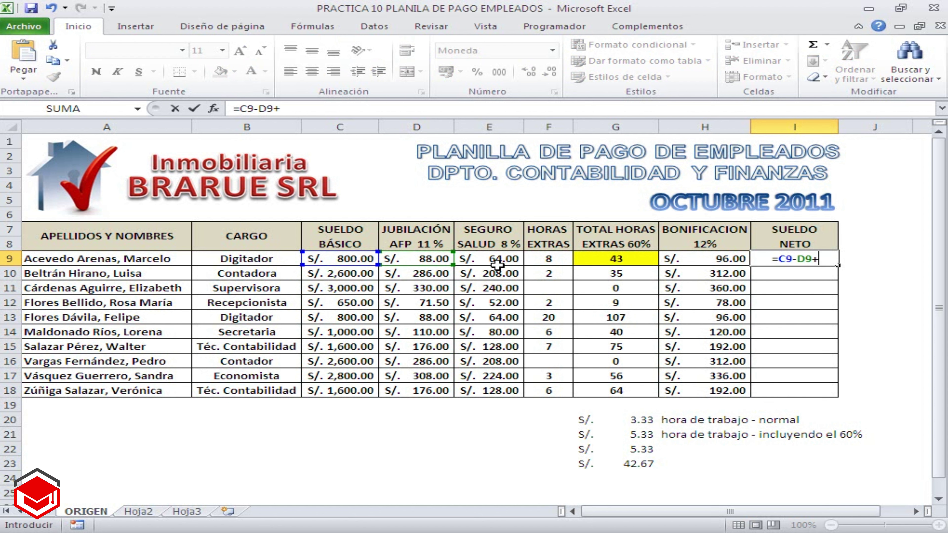
{"action": "left_click", "coordinate": [496, 265]}
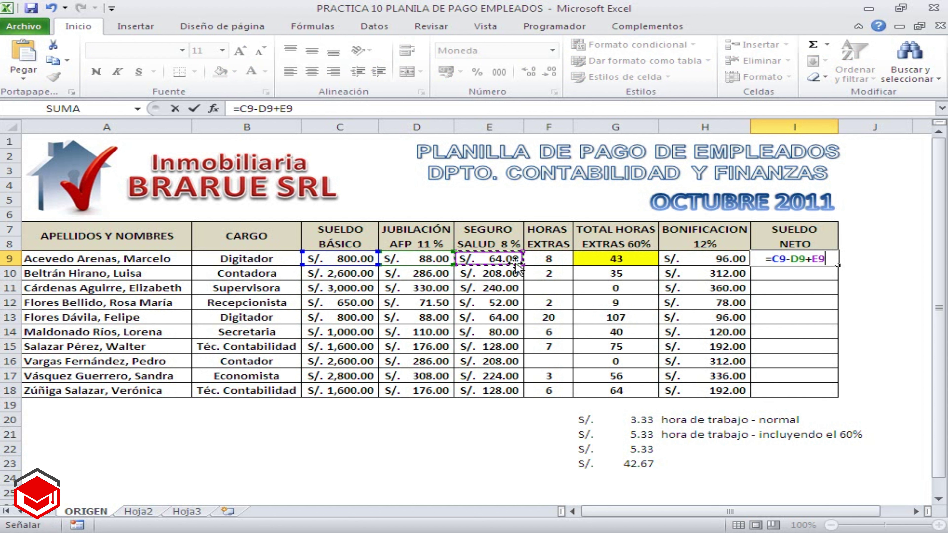
{"action": "left_click", "coordinate": [796, 263]}
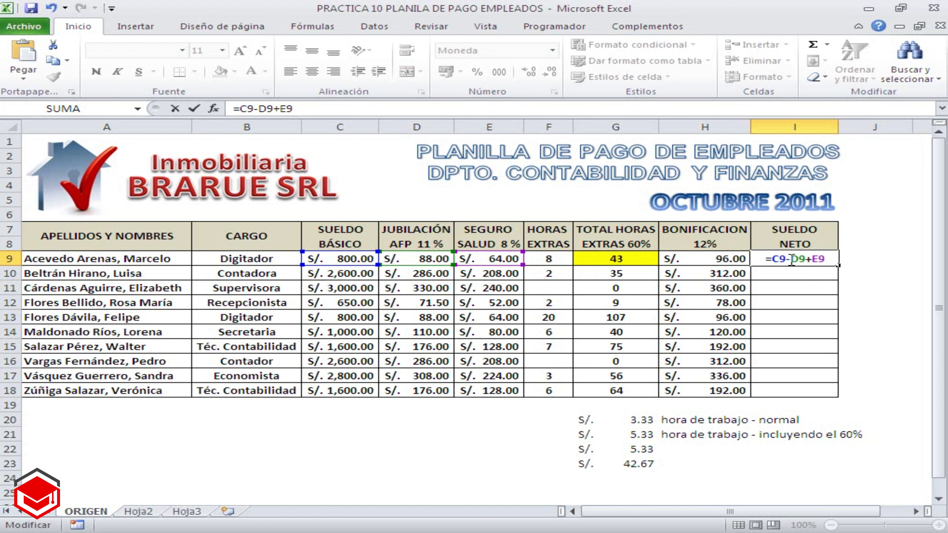
{"action": "type", "text": "("}
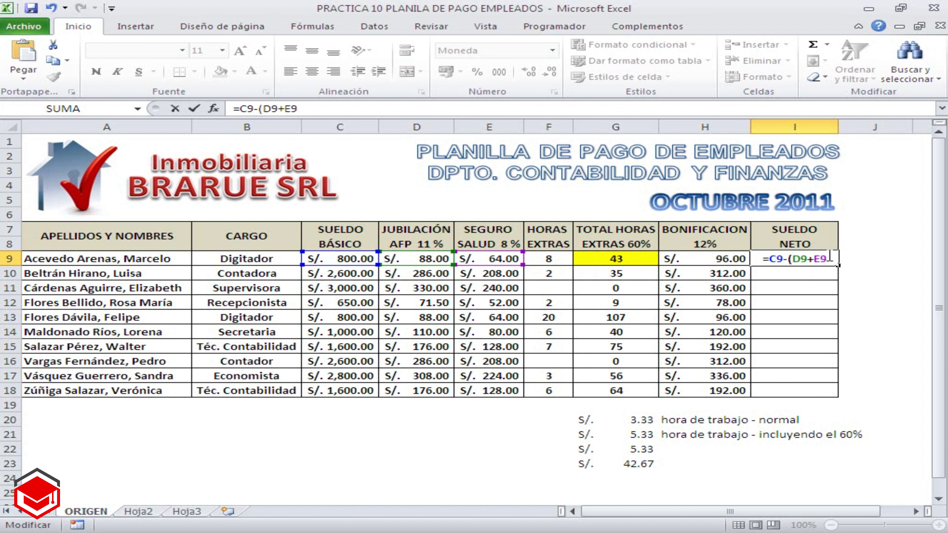
{"action": "type", "text": ")"}
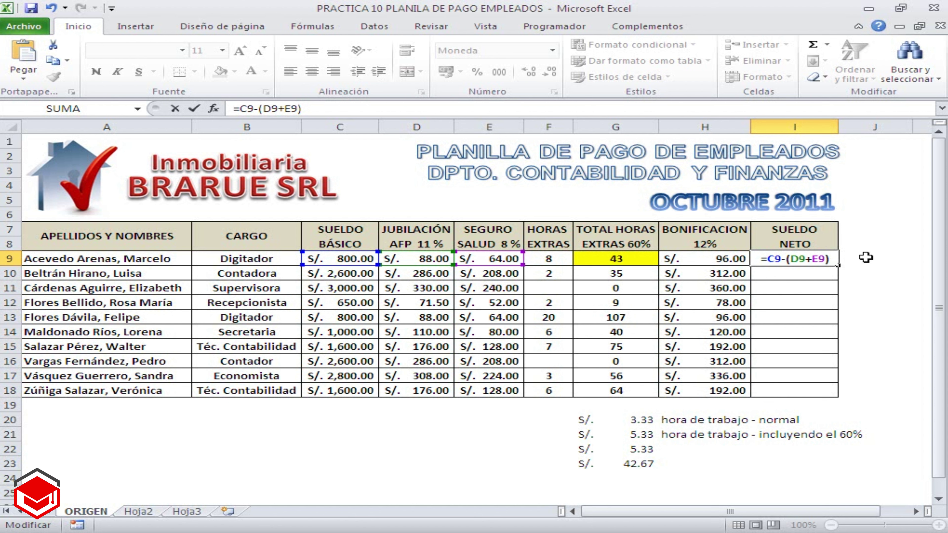
{"action": "type", "text": "+"}
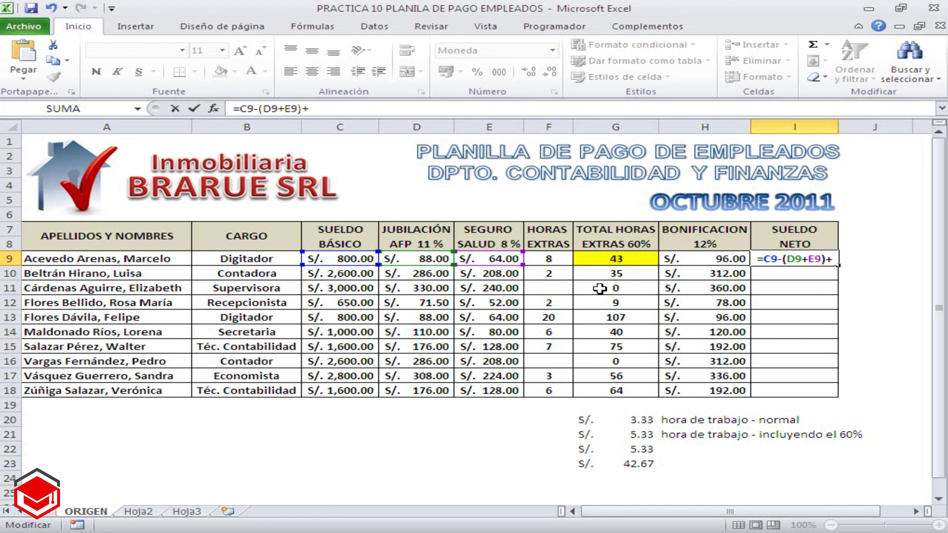
{"action": "left_click", "coordinate": [607, 259]}
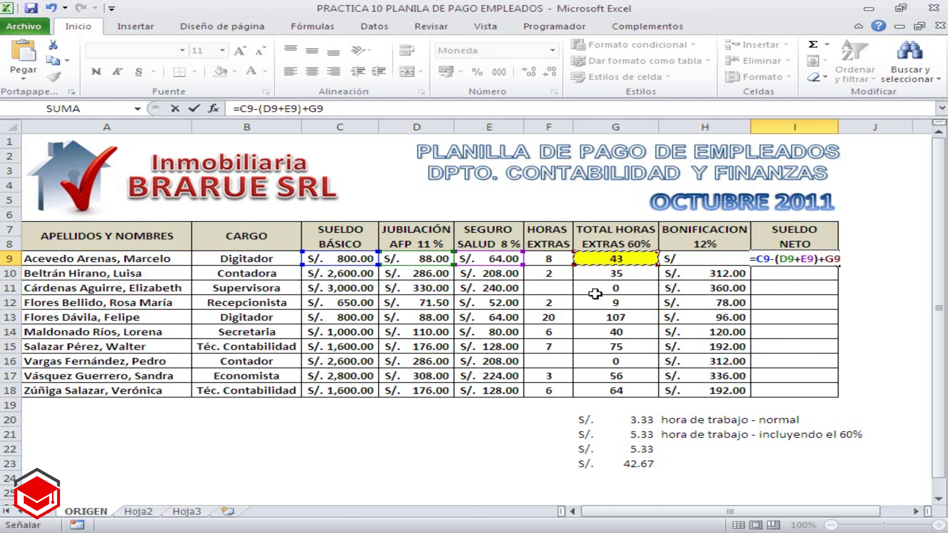
{"action": "type", "text": "+"}
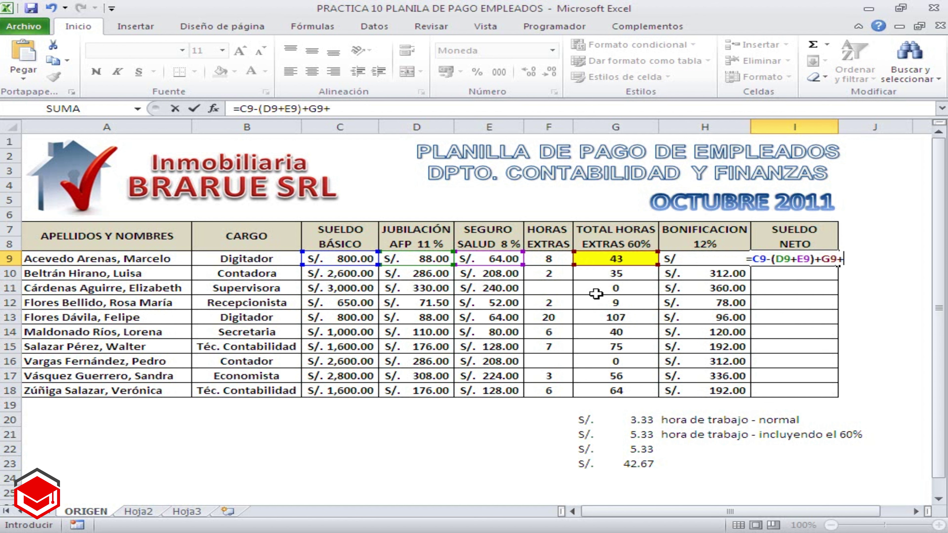
{"action": "type", "text": "h9"}
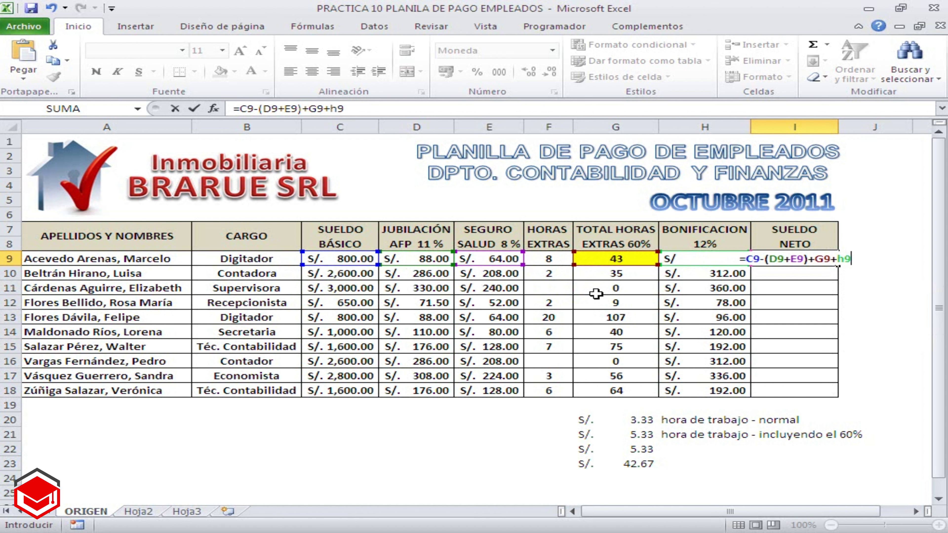
{"action": "key", "text": "Return"}
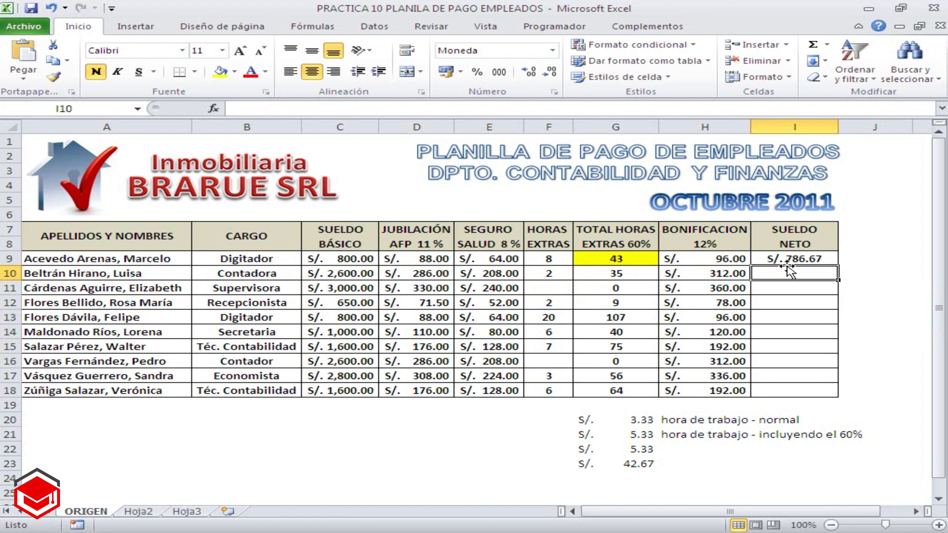
Step: Copy the I9 net salary formula down to I18
{"action": "left_click", "coordinate": [787, 259]}
{"action": "left_click_drag", "start_coordinate": [832, 264], "coordinate": [843, 395]}
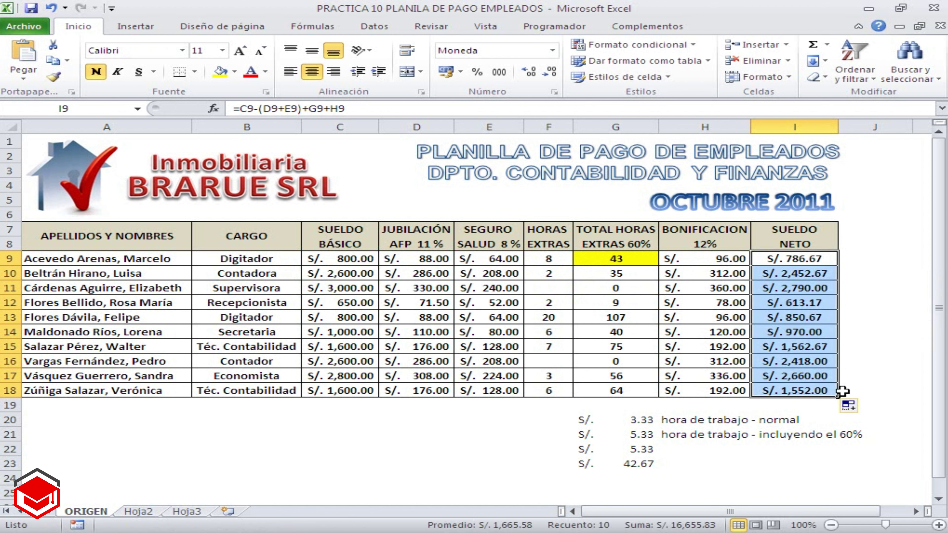
{"action": "left_click", "coordinate": [776, 261]}
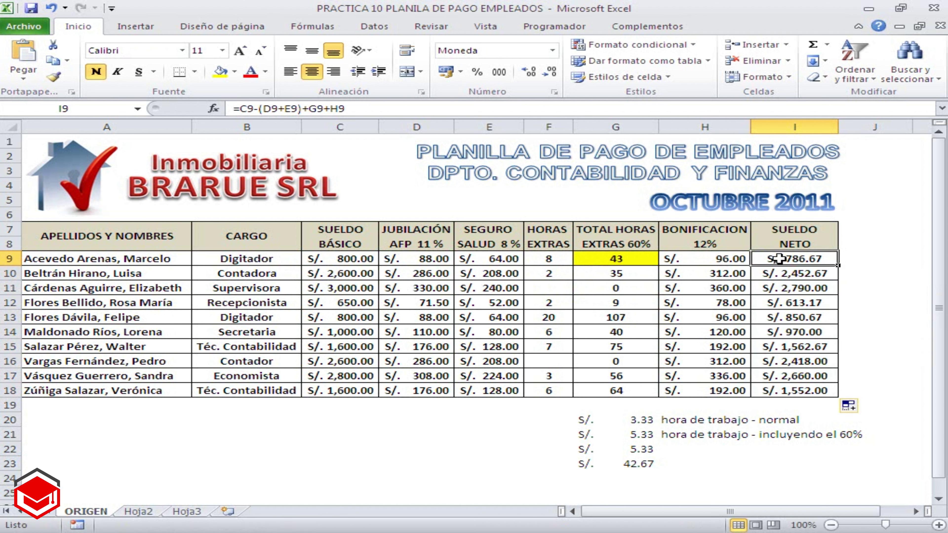
Step: Review the first employee's formulas from C9 through I9
{"action": "left_click", "coordinate": [350, 261]}
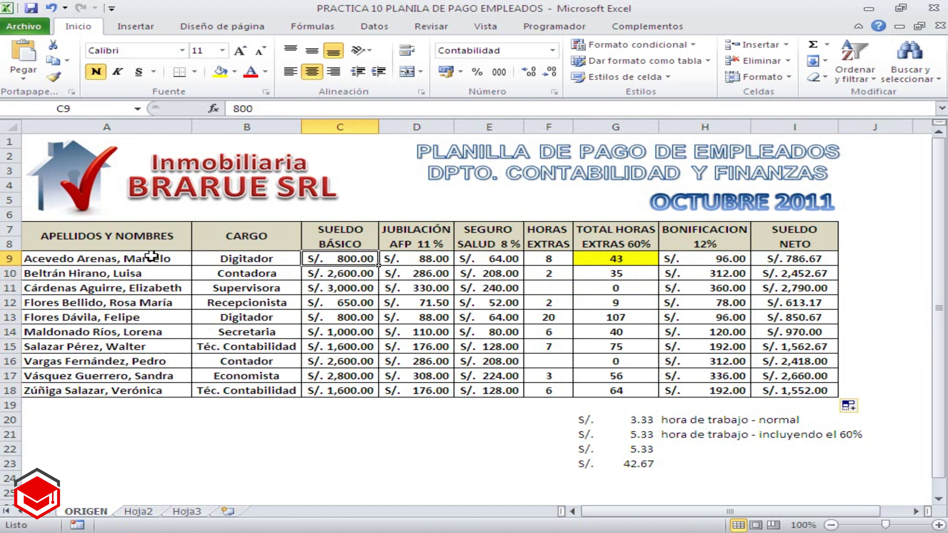
{"action": "left_click", "coordinate": [421, 258]}
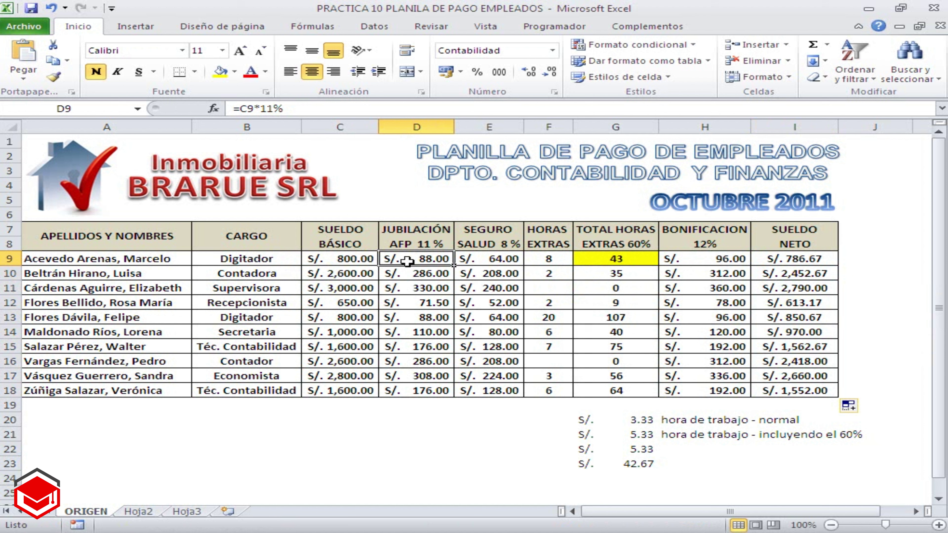
{"action": "left_click", "coordinate": [493, 258]}
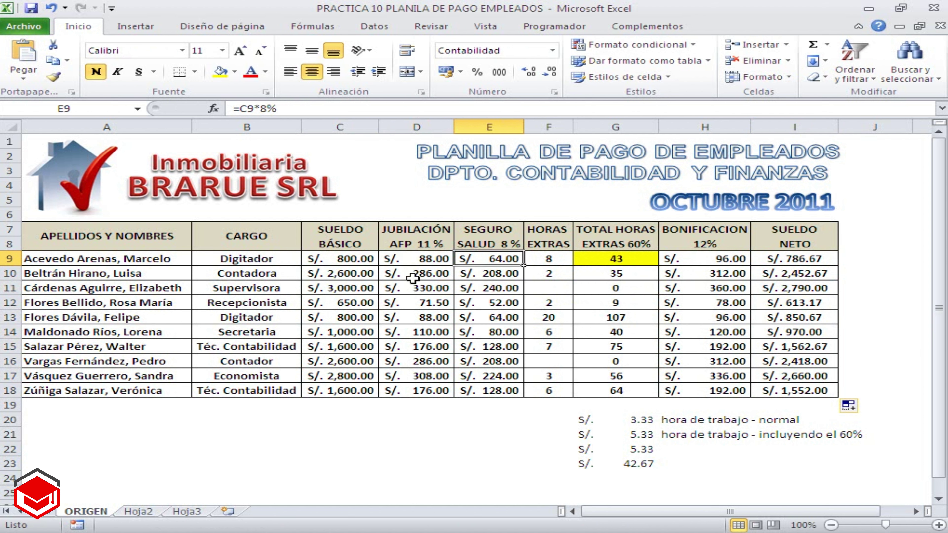
{"action": "left_click", "coordinate": [429, 263]}
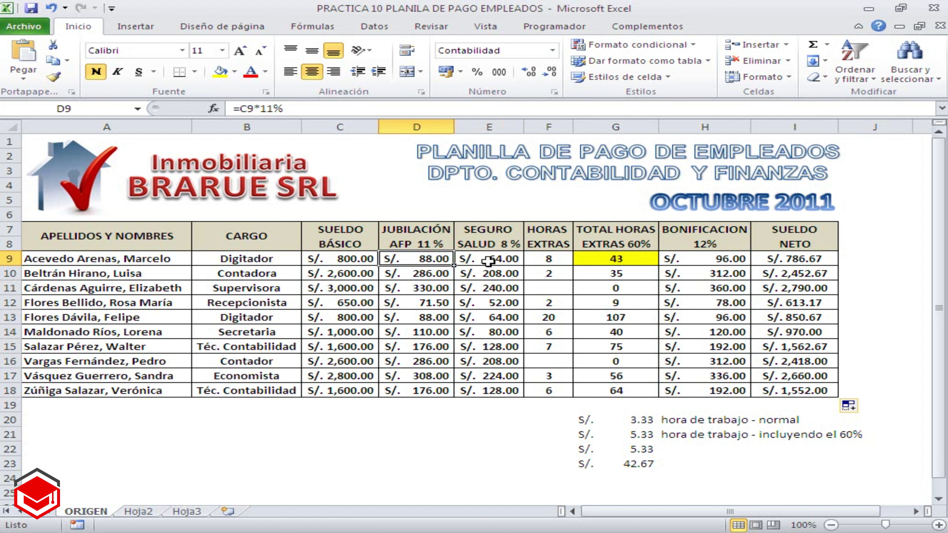
{"action": "left_click", "coordinate": [496, 259]}
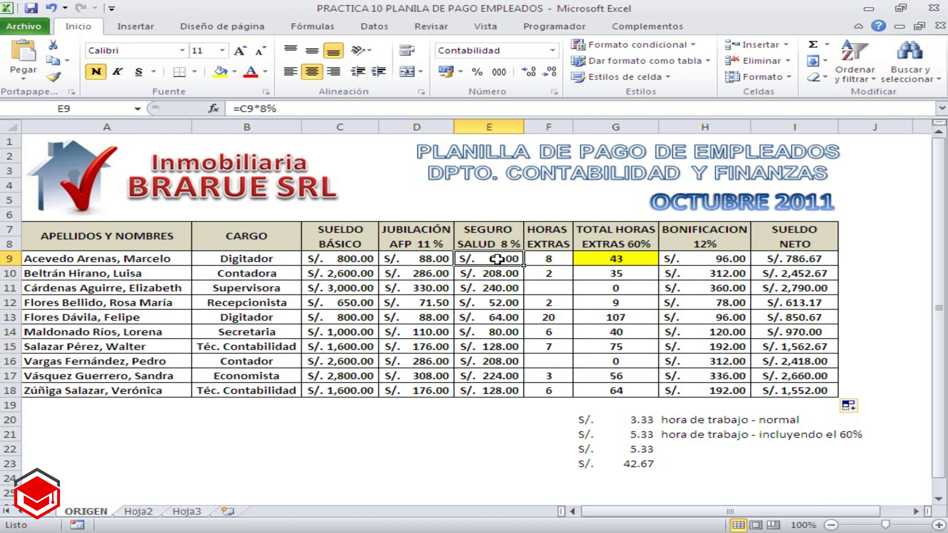
{"action": "left_click", "coordinate": [431, 261]}
{"action": "left_click", "coordinate": [498, 259]}
{"action": "left_click", "coordinate": [605, 261]}
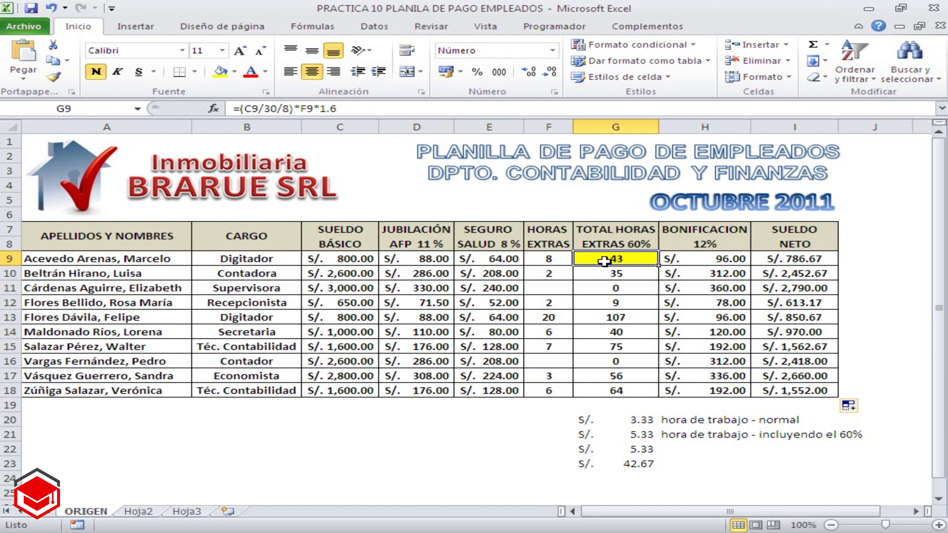
{"action": "left_click", "coordinate": [712, 259]}
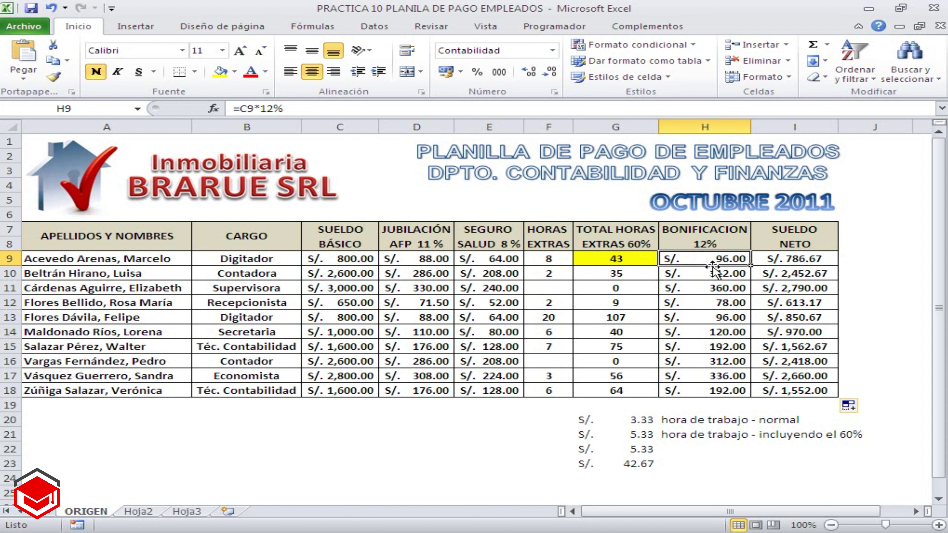
{"action": "left_click", "coordinate": [783, 260]}
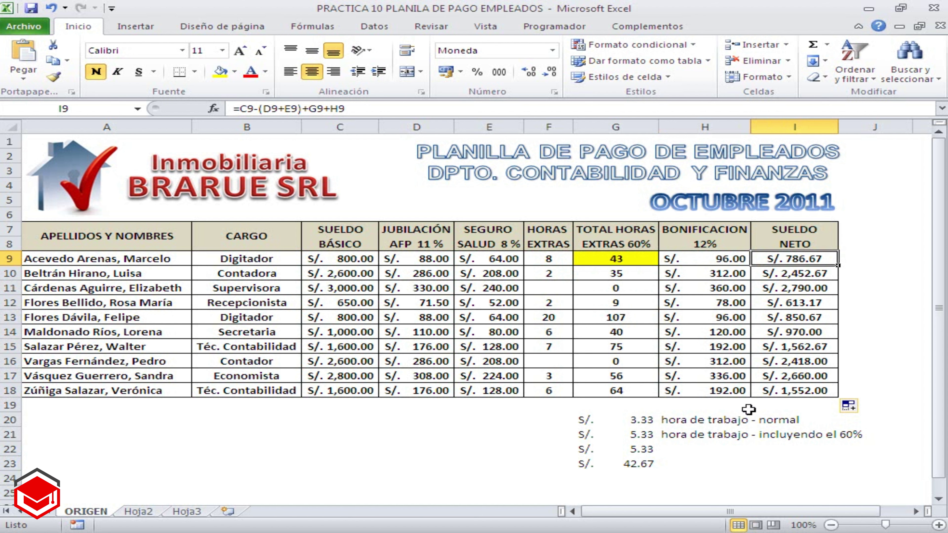
{"action": "left_click", "coordinate": [139, 257]}
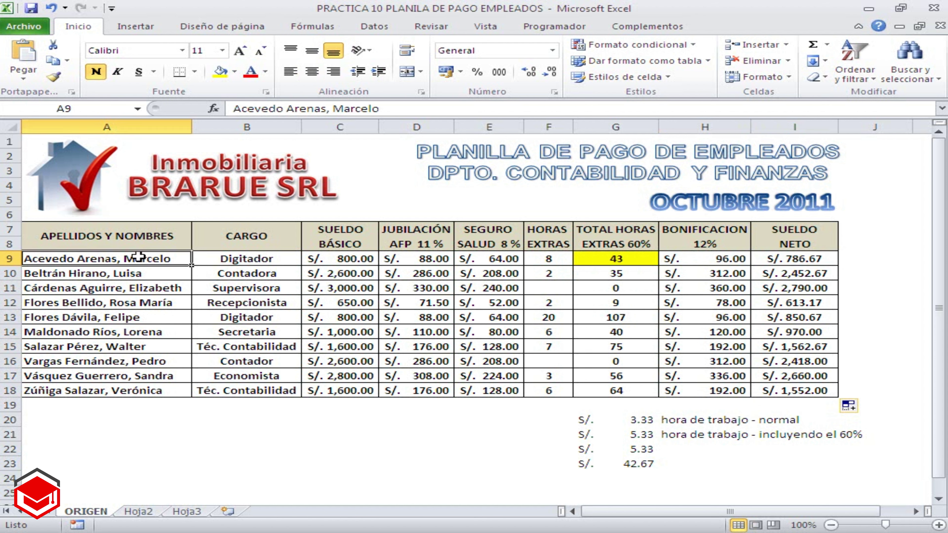
{"action": "left_click", "coordinate": [809, 259]}
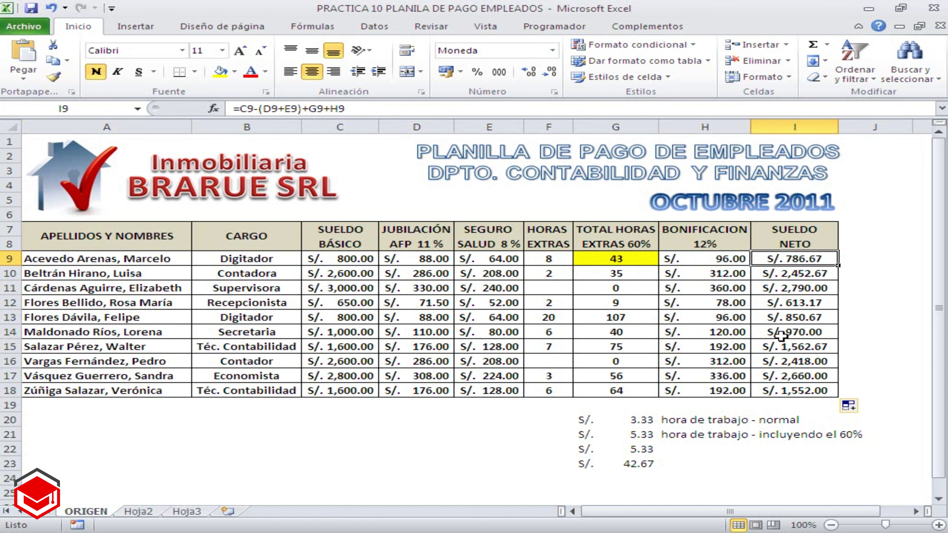
{"action": "left_click", "coordinate": [334, 432]}
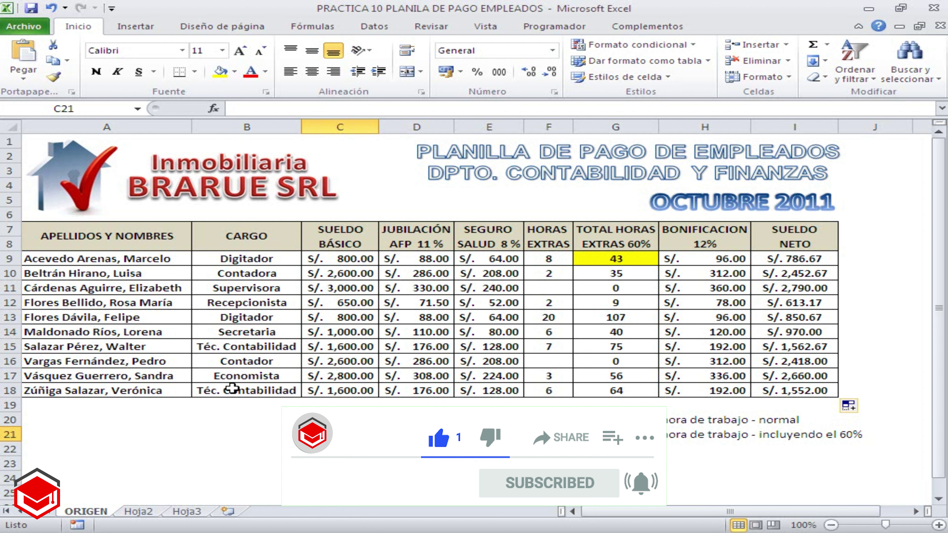
{"action": "left_click", "coordinate": [135, 429]}
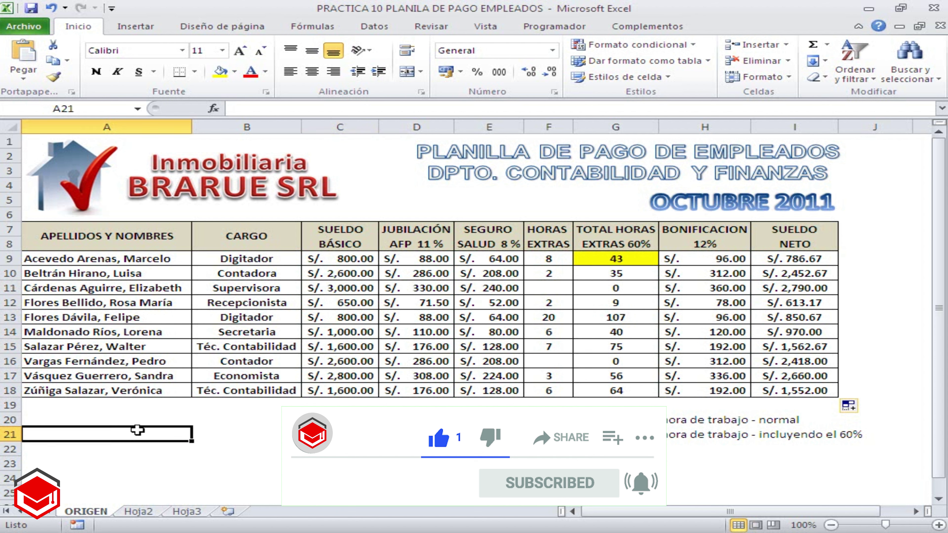